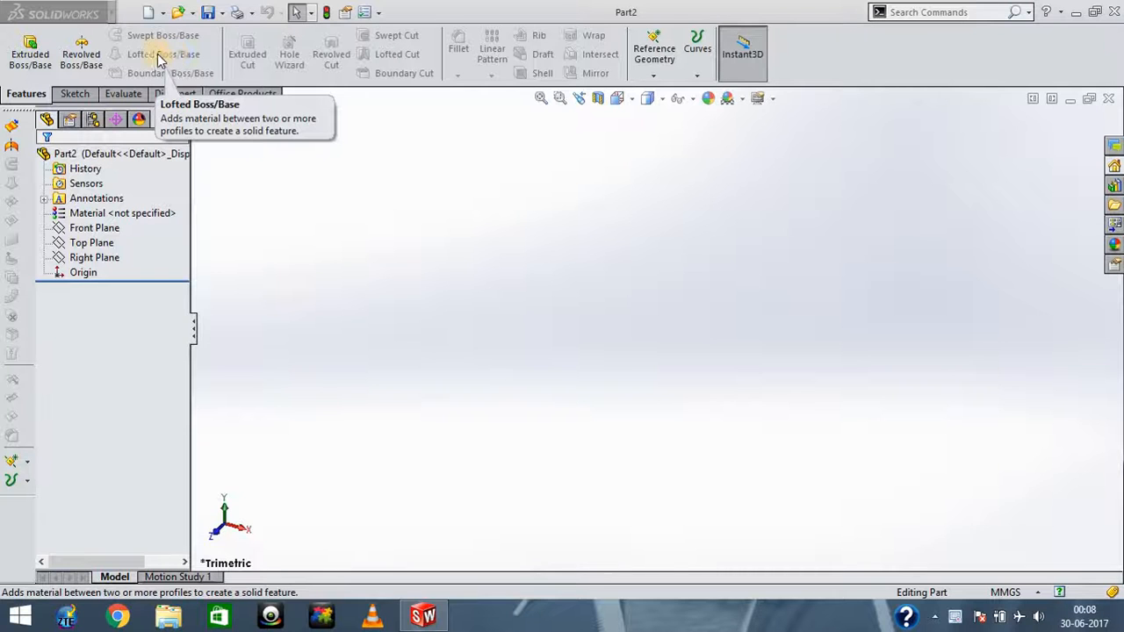
# - Sketch a center rectangle about 134 by 126 mm on the Top Plane, centered on the origin
pyautogui.click(74, 94)
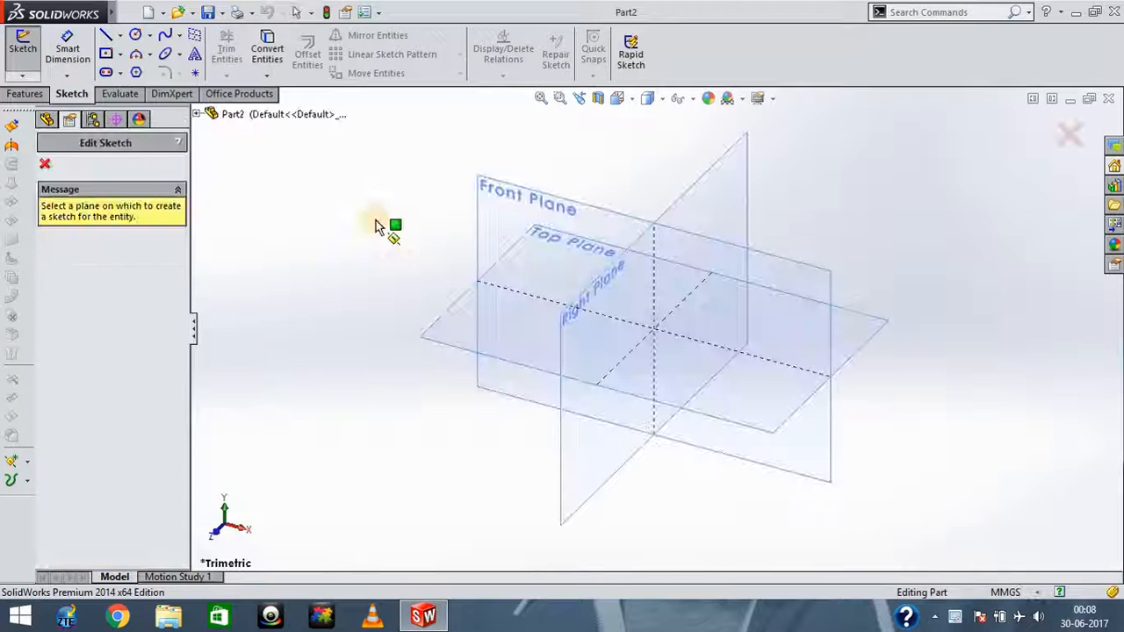
pyautogui.click(461, 312)
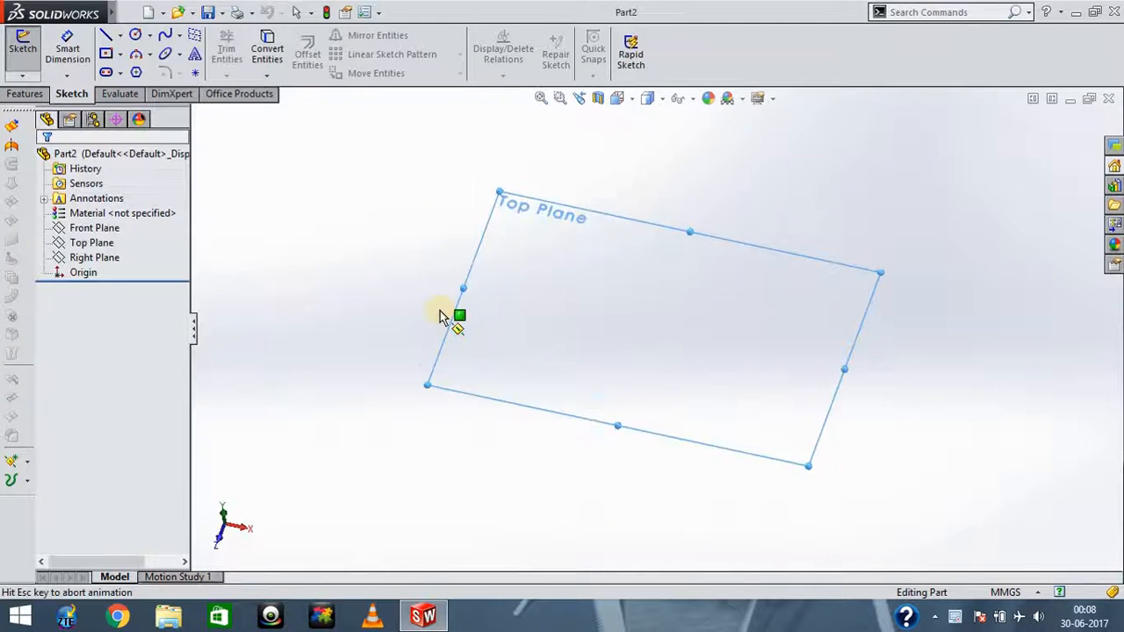
pyautogui.click(105, 53)
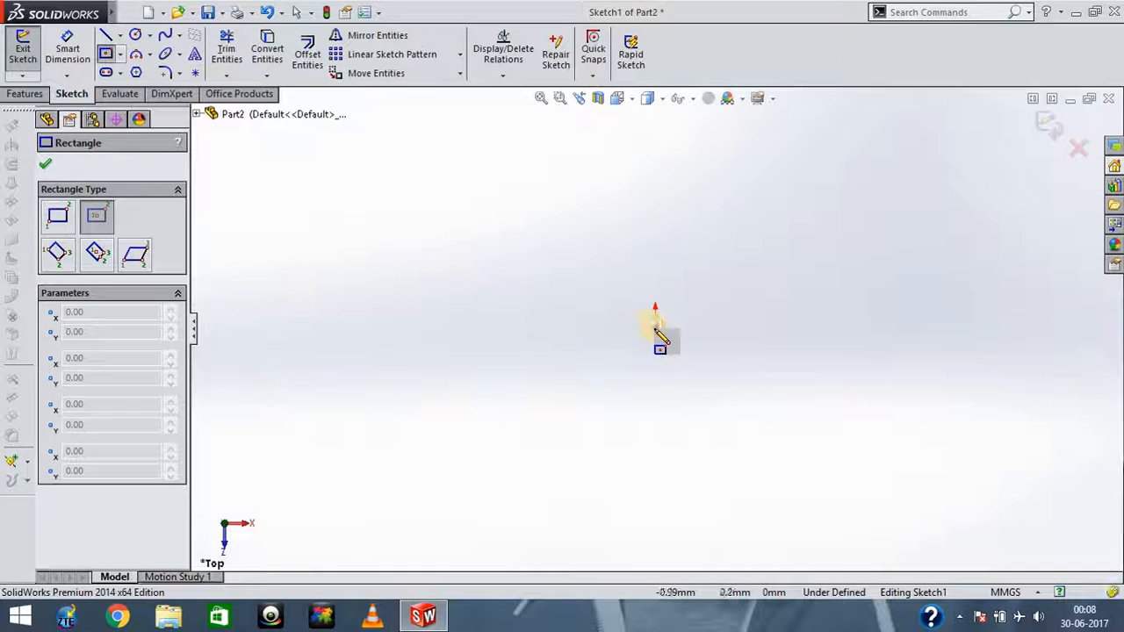
pyautogui.moveTo(655, 327)
pyautogui.mouseDown()
pyautogui.moveTo(752, 396)
pyautogui.moveTo(795, 458)
pyautogui.mouseUp()
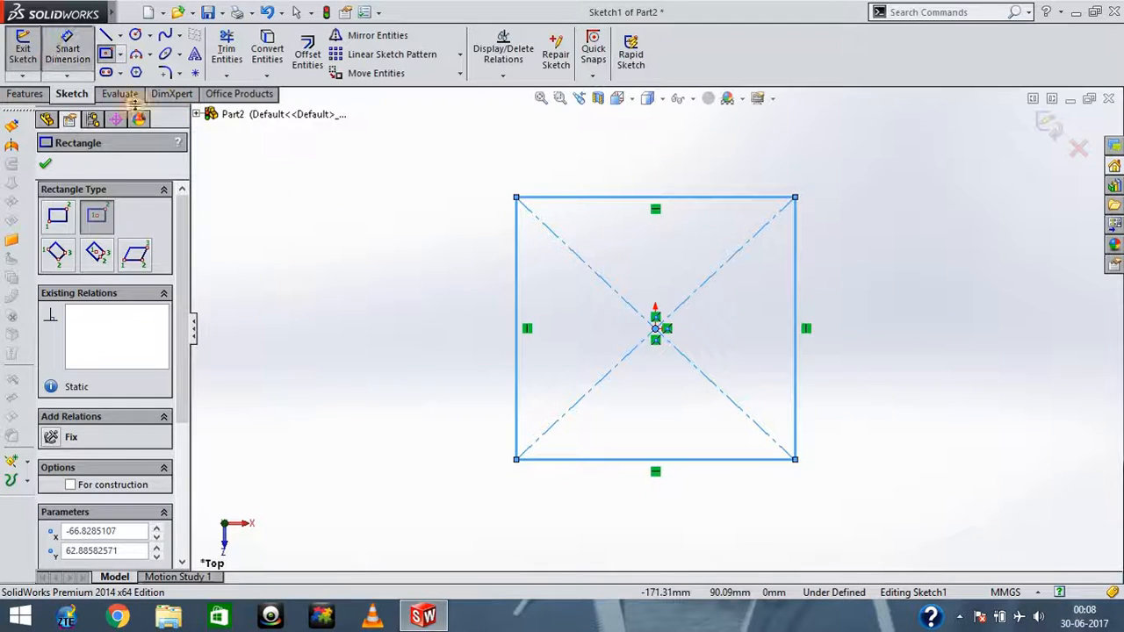
# - Dimension the rectangle's vertical side to 100 mm
pyautogui.click(67, 49)
pyautogui.click(517, 260)
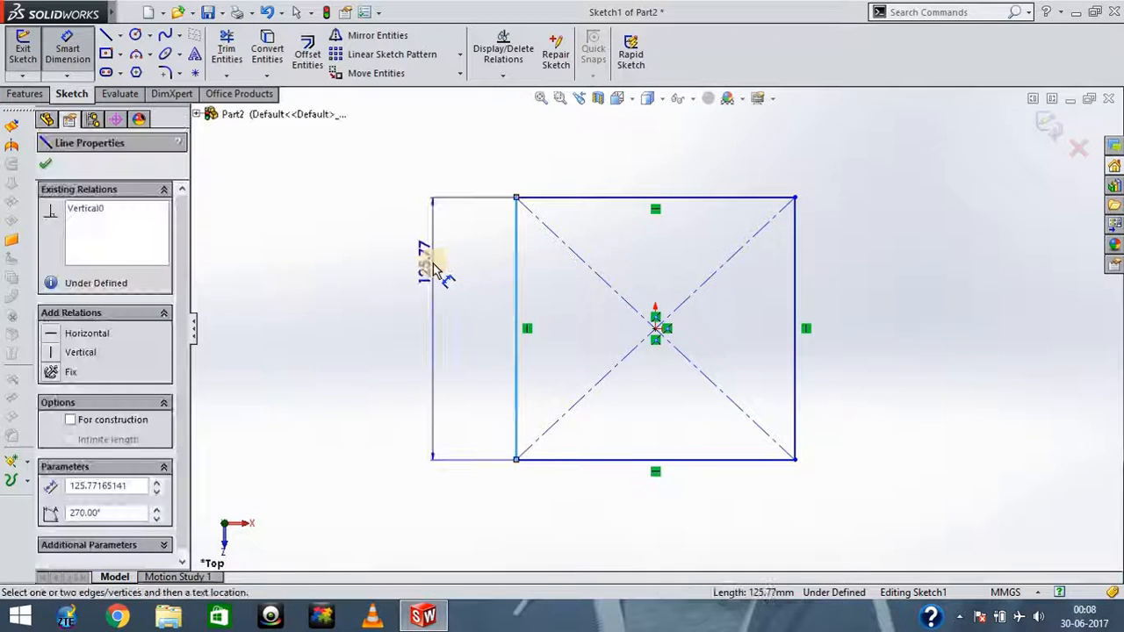
pyautogui.click(434, 269)
pyautogui.write('100')
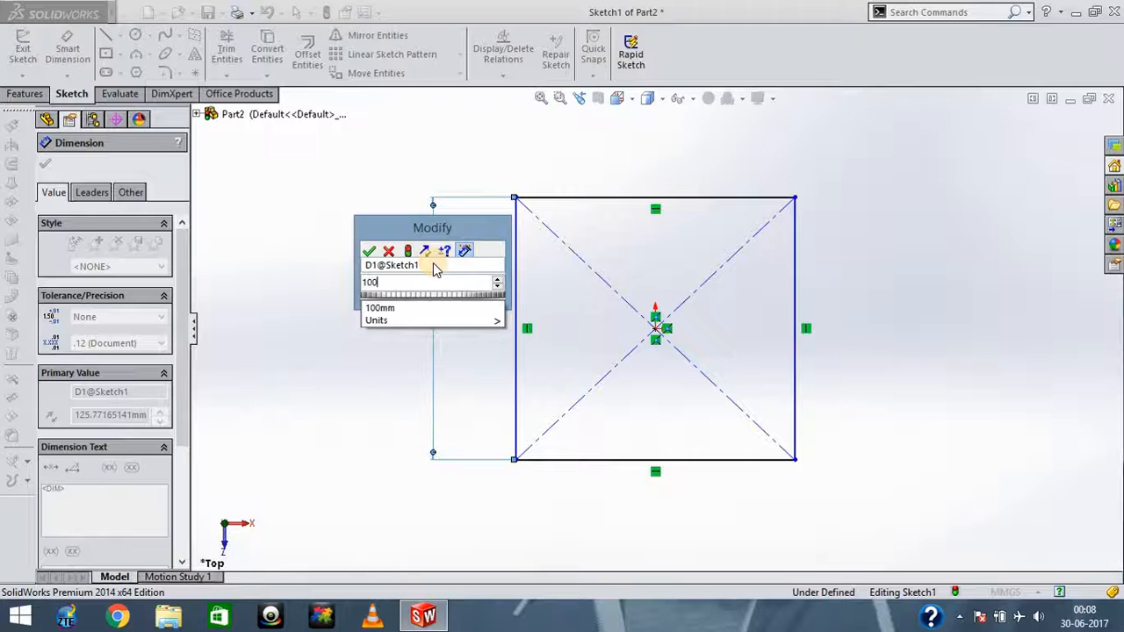
pyautogui.press('Return')
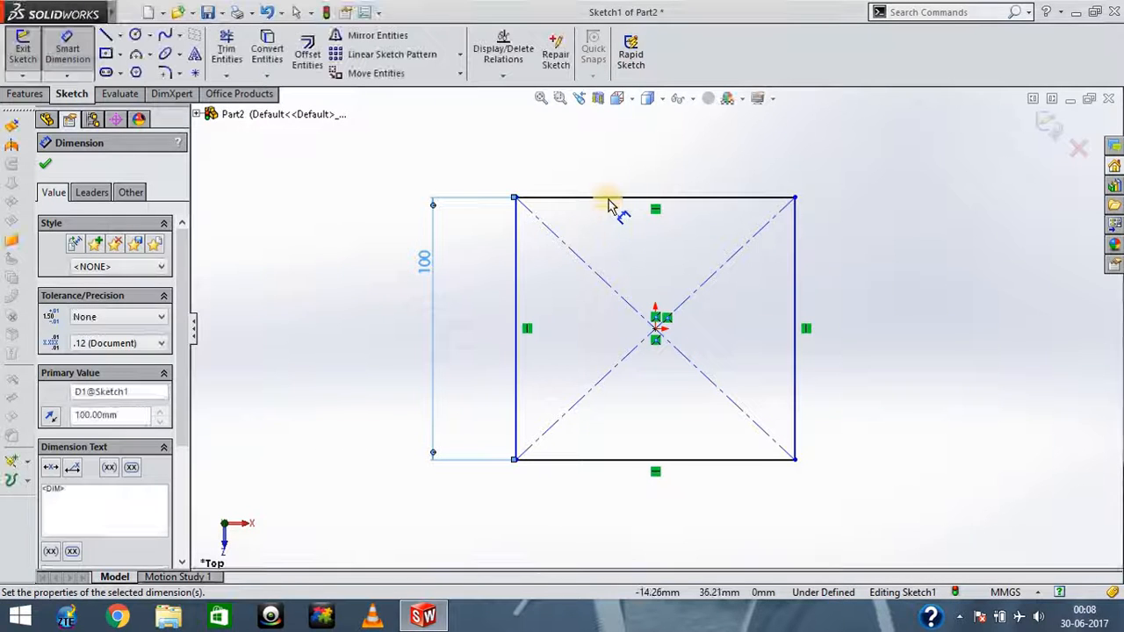
# - Dimension the rectangle's horizontal side to 100 mm and exit the sketch
pyautogui.click(605, 202)
pyautogui.click(601, 163)
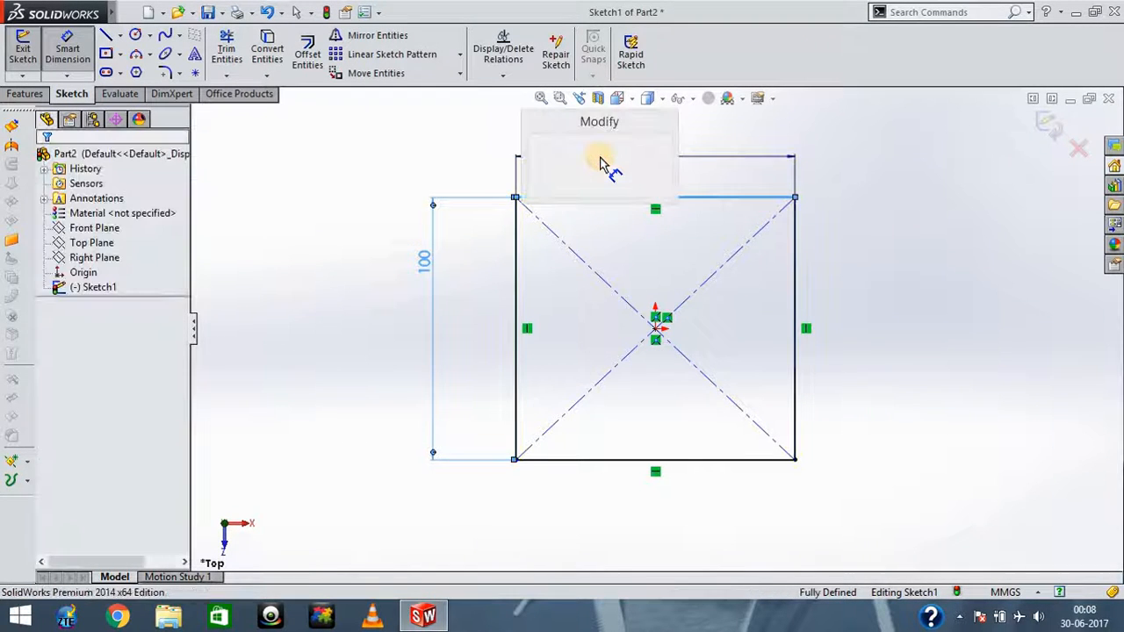
pyautogui.write('100')
pyautogui.press('Return')
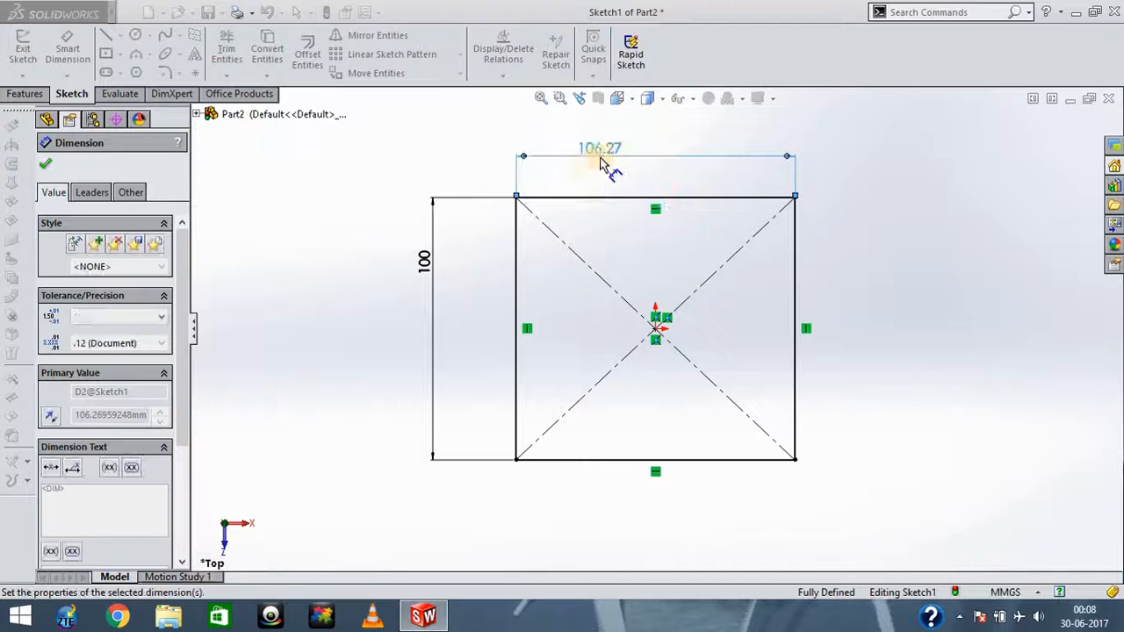
pyautogui.click(348, 263)
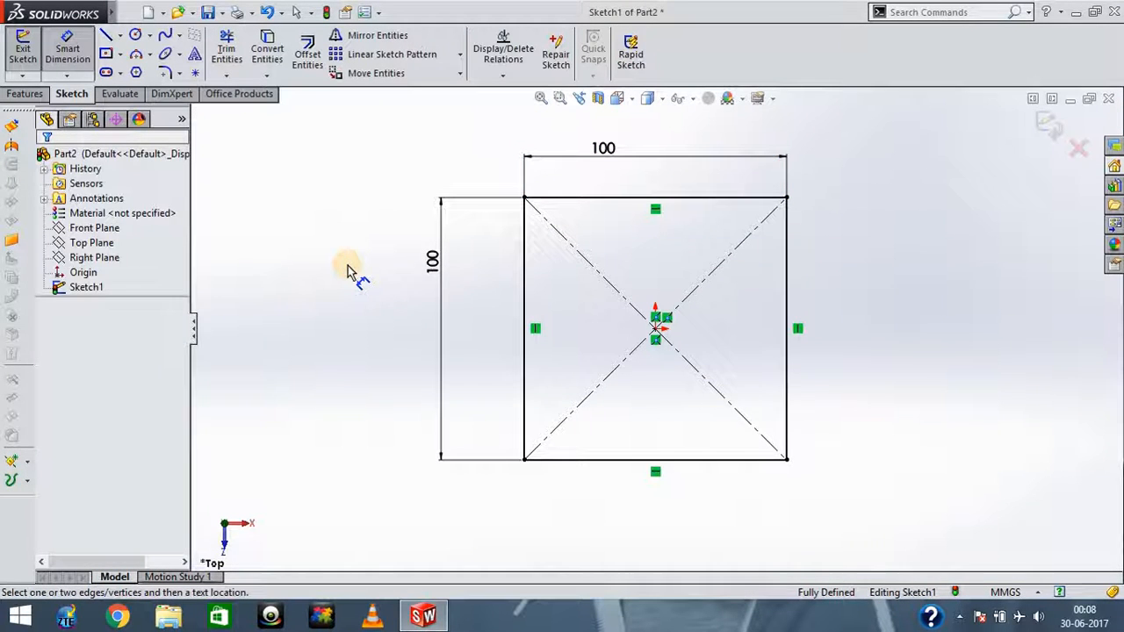
pyautogui.click(24, 45)
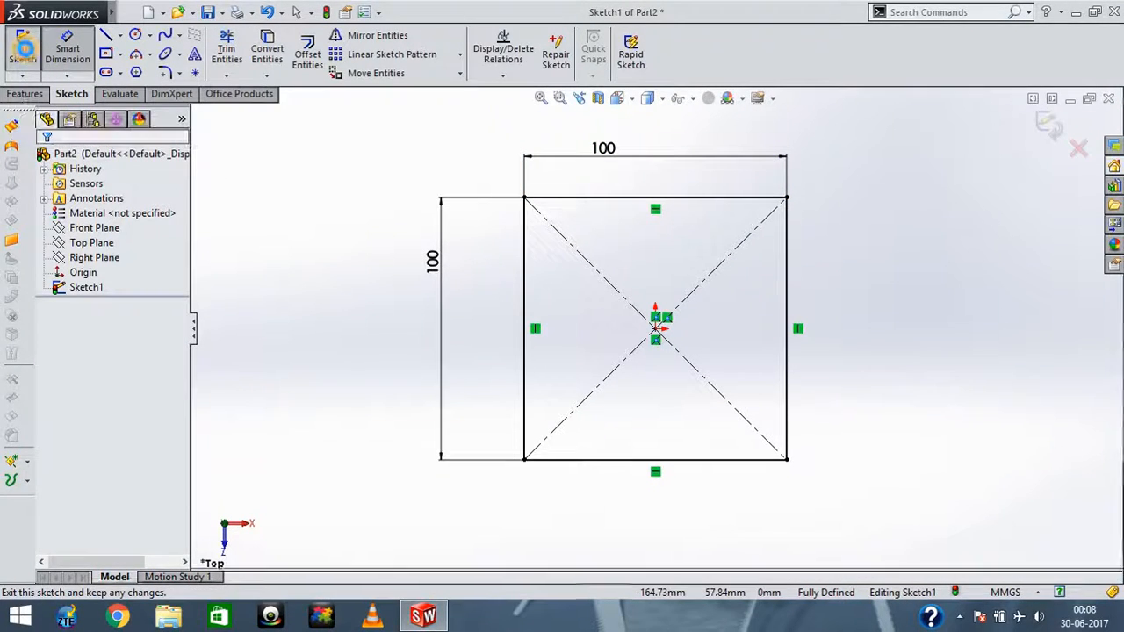
pyautogui.click(348, 249)
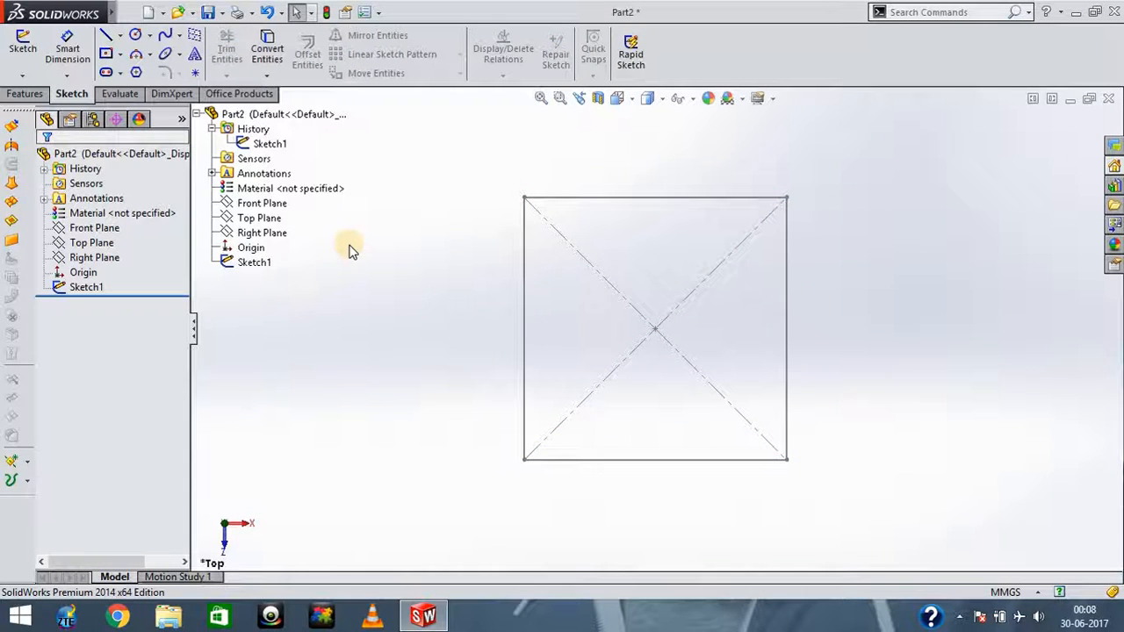
# - Create a reference plane offset 150 mm above the Top Plane
pyautogui.press('Up')
pyautogui.press('Up')
pyautogui.press('Up')
pyautogui.press('Up')
pyautogui.press('Up')
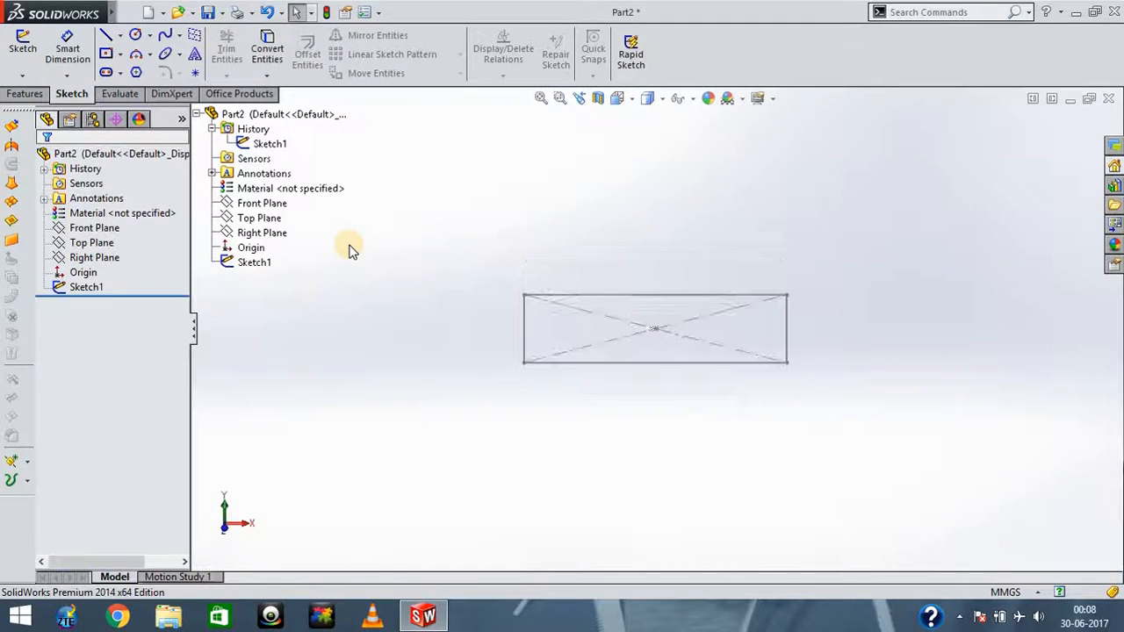
pyautogui.press('Down')
pyautogui.press('Down')
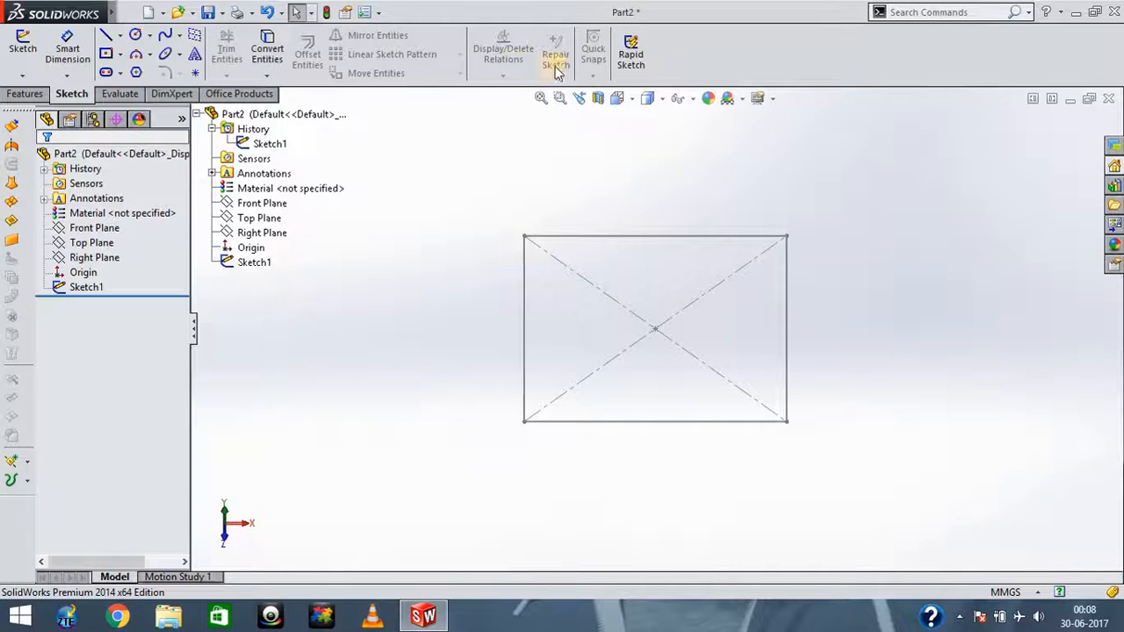
pyautogui.click(24, 93)
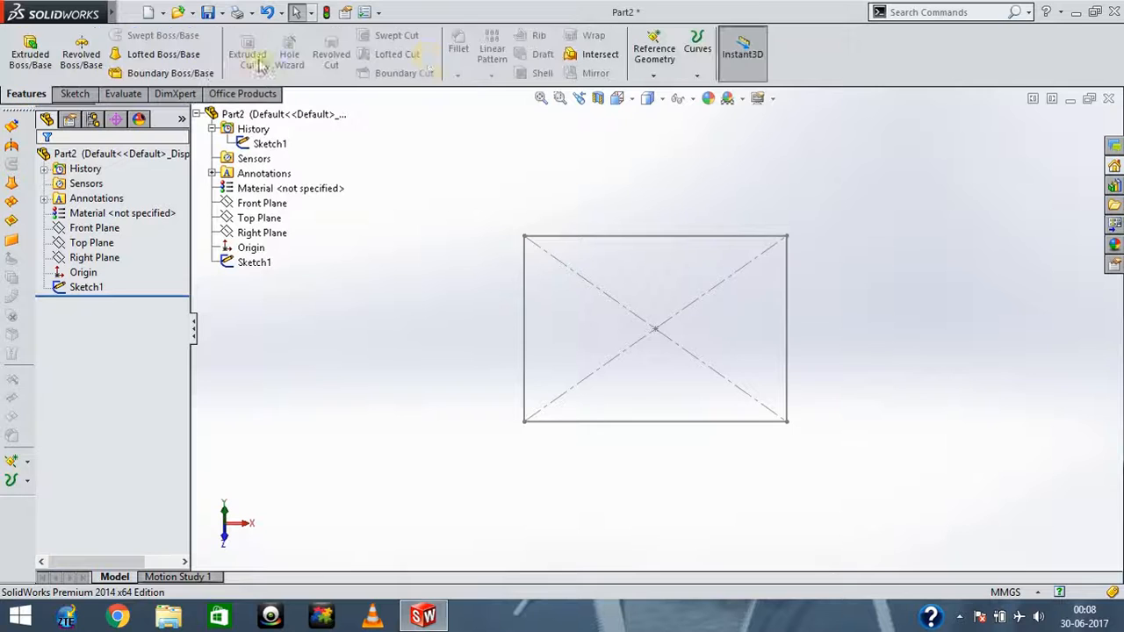
pyautogui.click(662, 75)
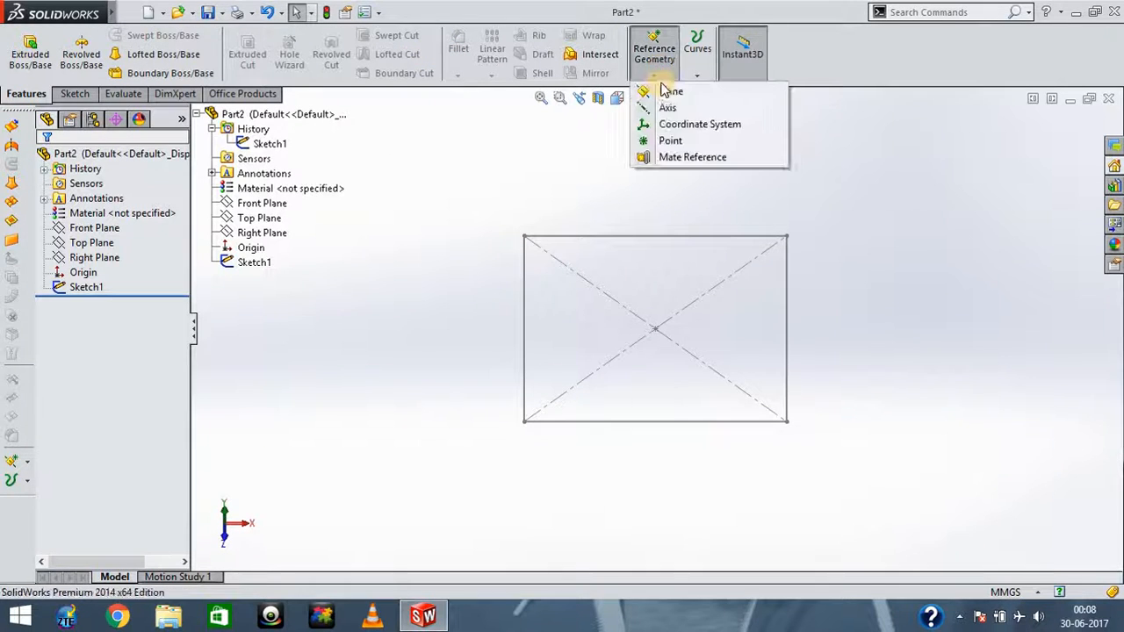
pyautogui.click(669, 91)
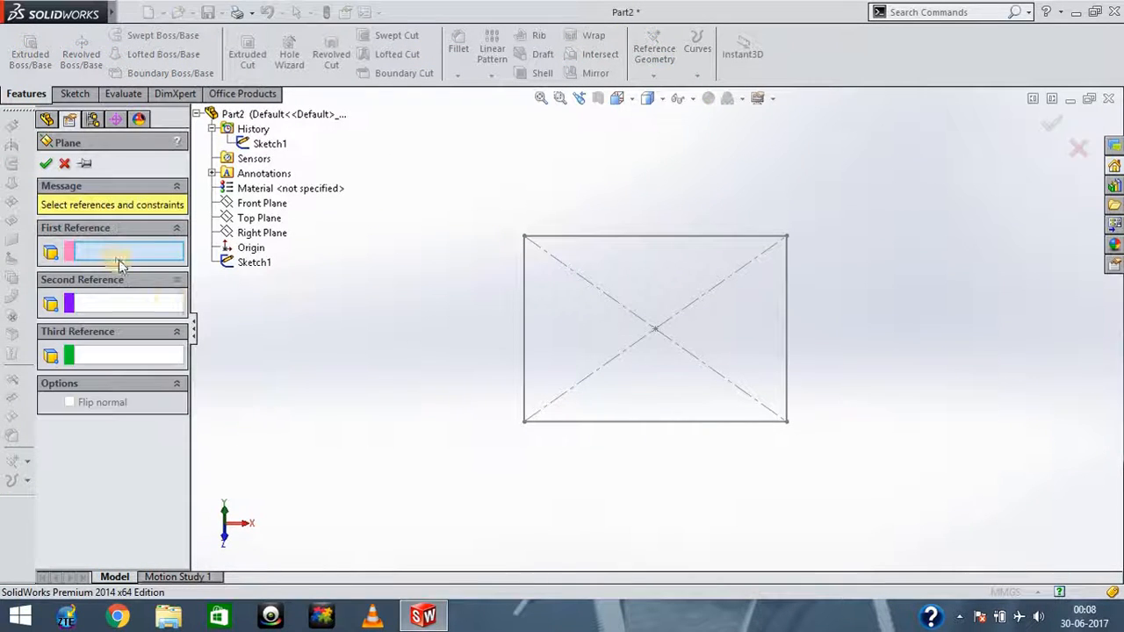
pyautogui.click(255, 218)
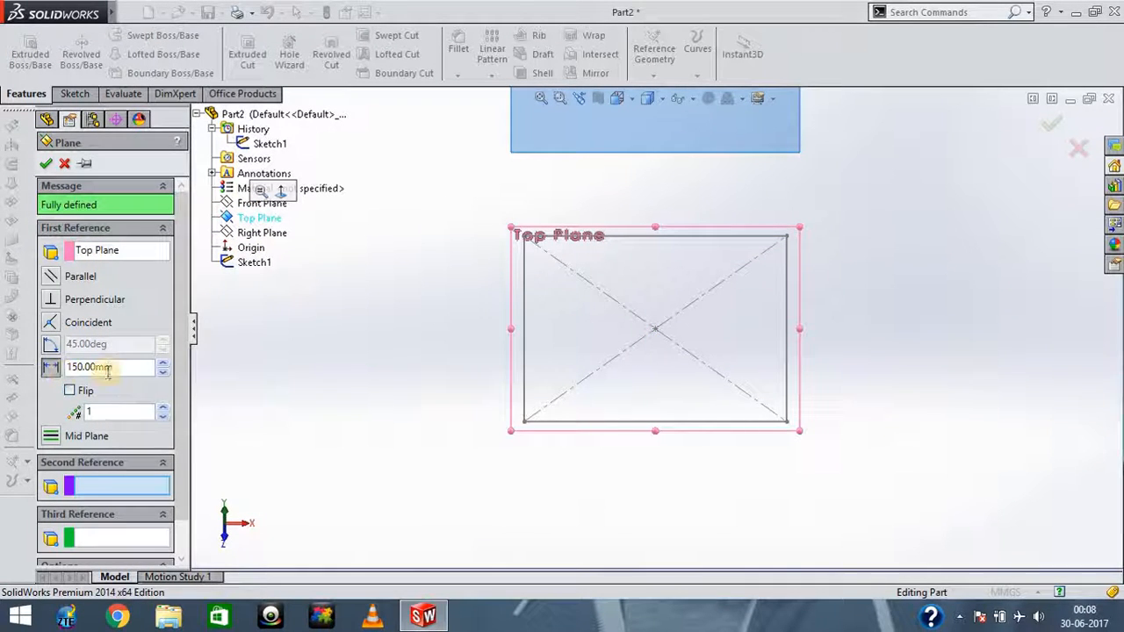
pyautogui.click(46, 165)
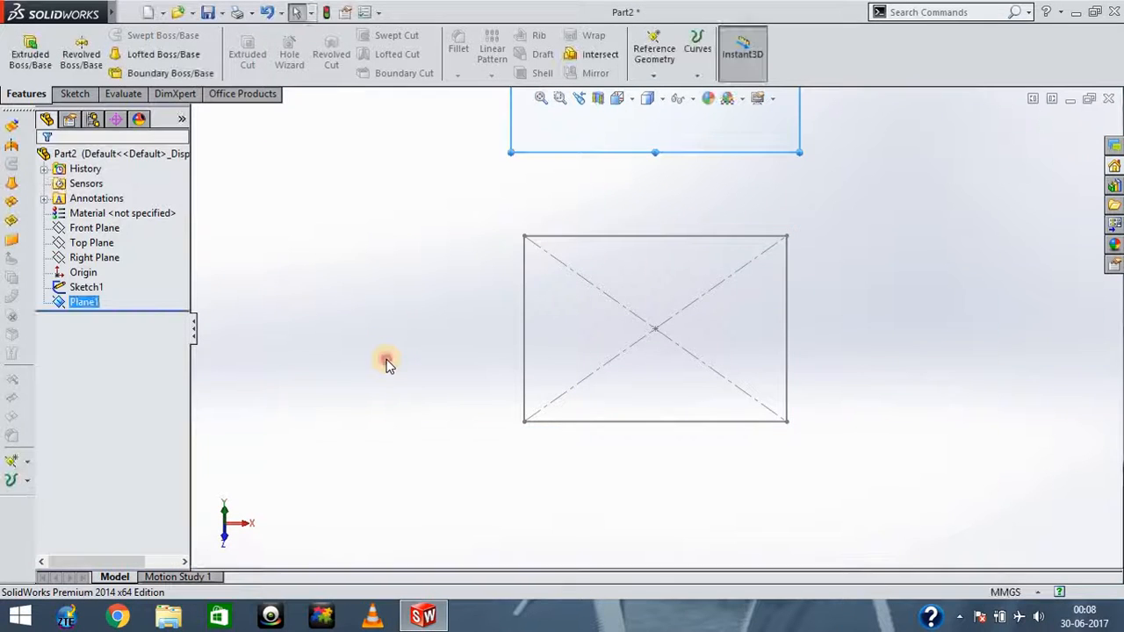
# - Start a sketch on the new offset plane and draw a circle of about 35 mm radius centered on the origin
pyautogui.scroll(-2, 838, 211)
pyautogui.scroll(4, 839, 211)
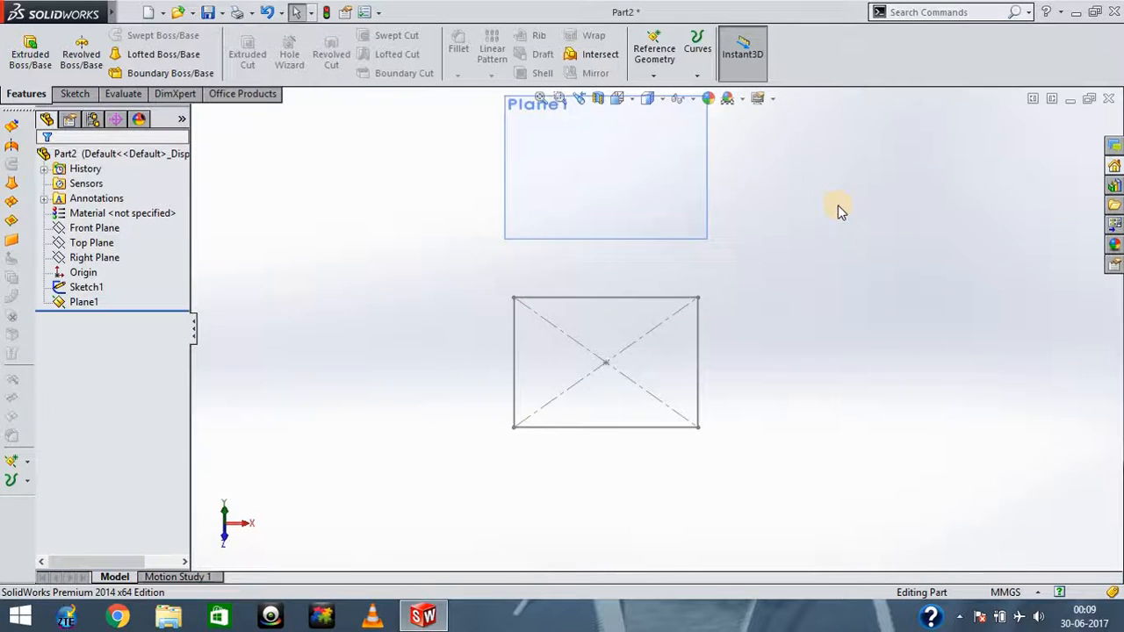
pyautogui.hotkey('ctrl', 'Down')
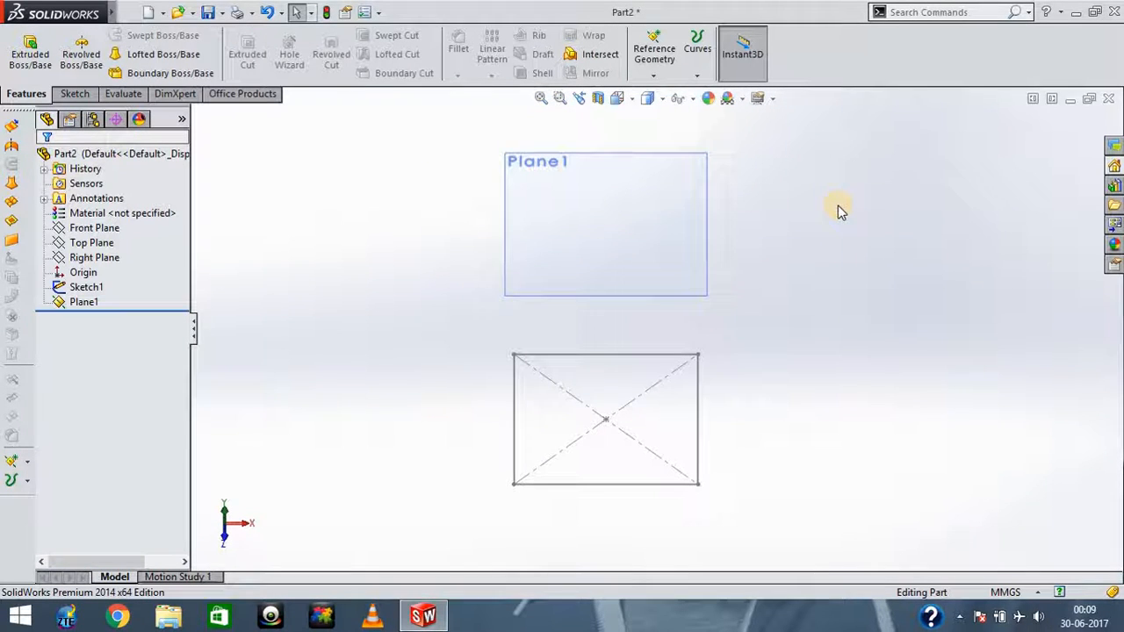
pyautogui.rightClick(599, 231)
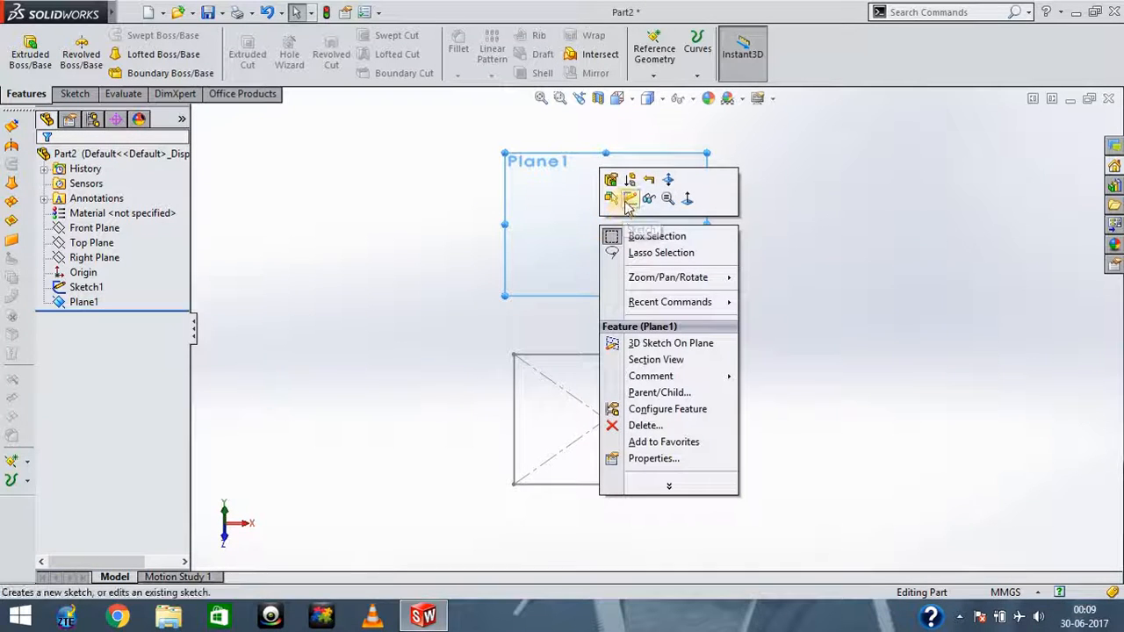
pyautogui.click(628, 201)
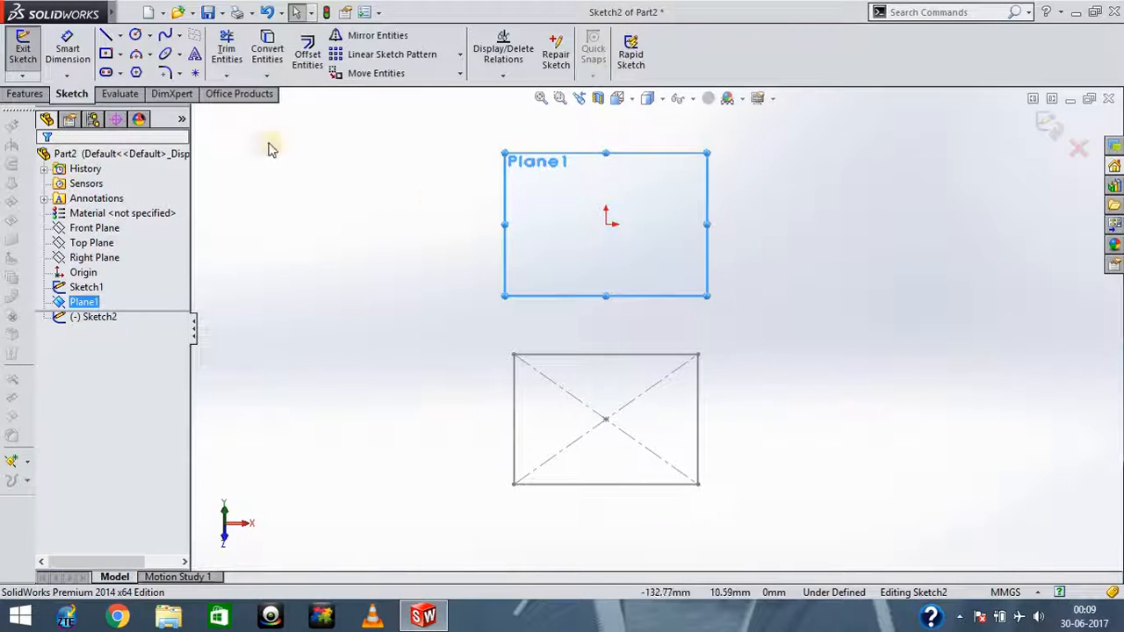
pyautogui.click(135, 36)
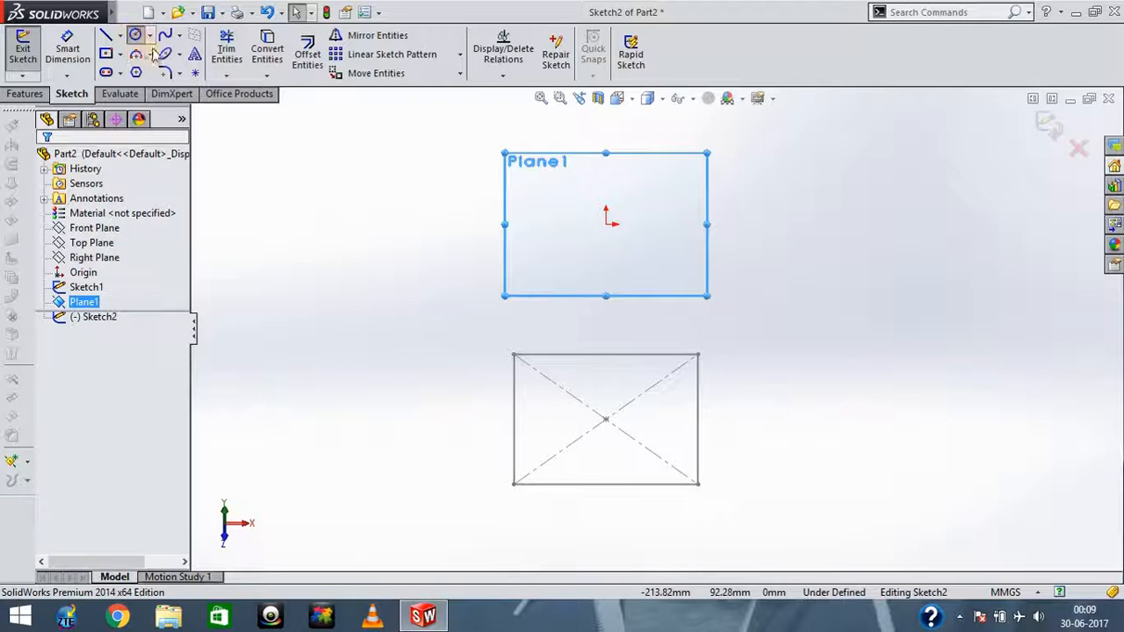
pyautogui.click(606, 224)
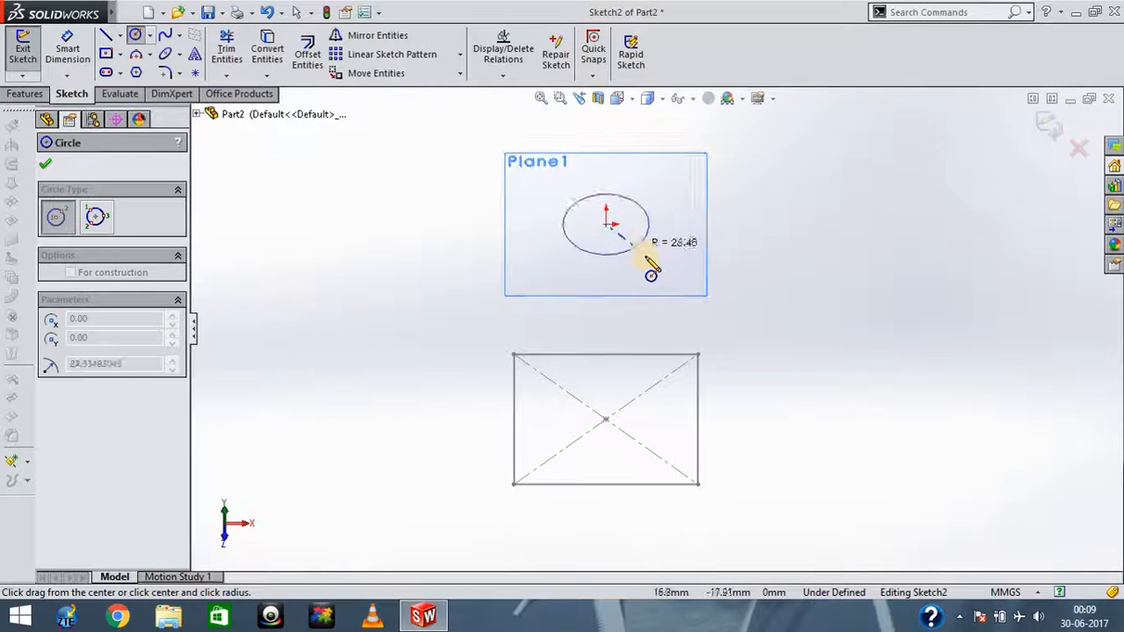
pyautogui.click(652, 263)
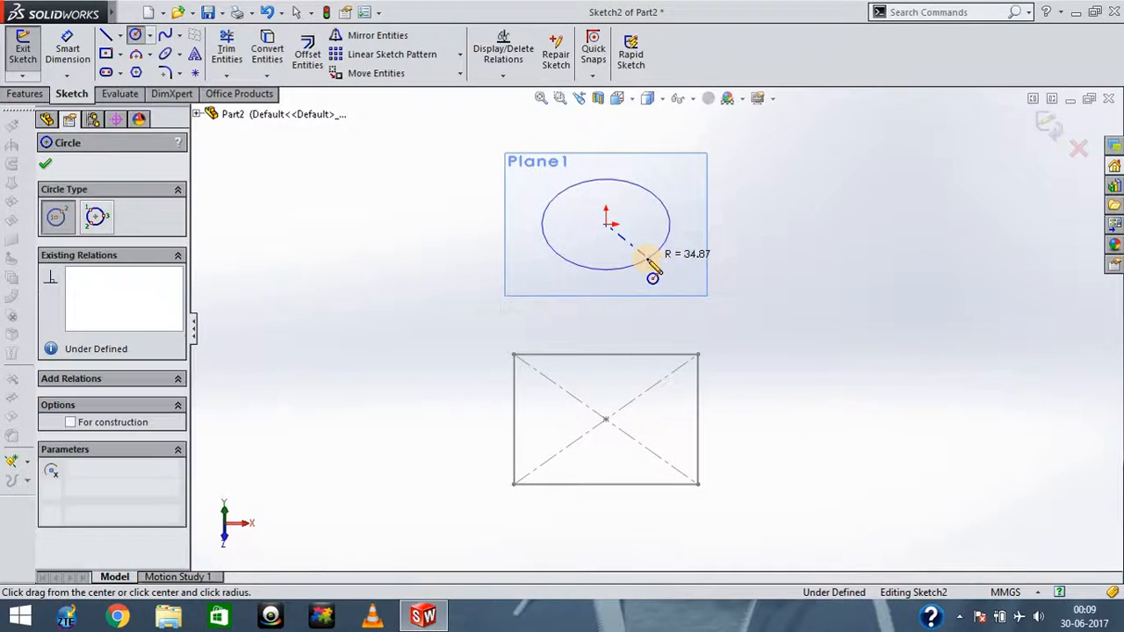
# - Dimension the circle's diameter to 50 mm and exit the sketch
pyautogui.click(67, 46)
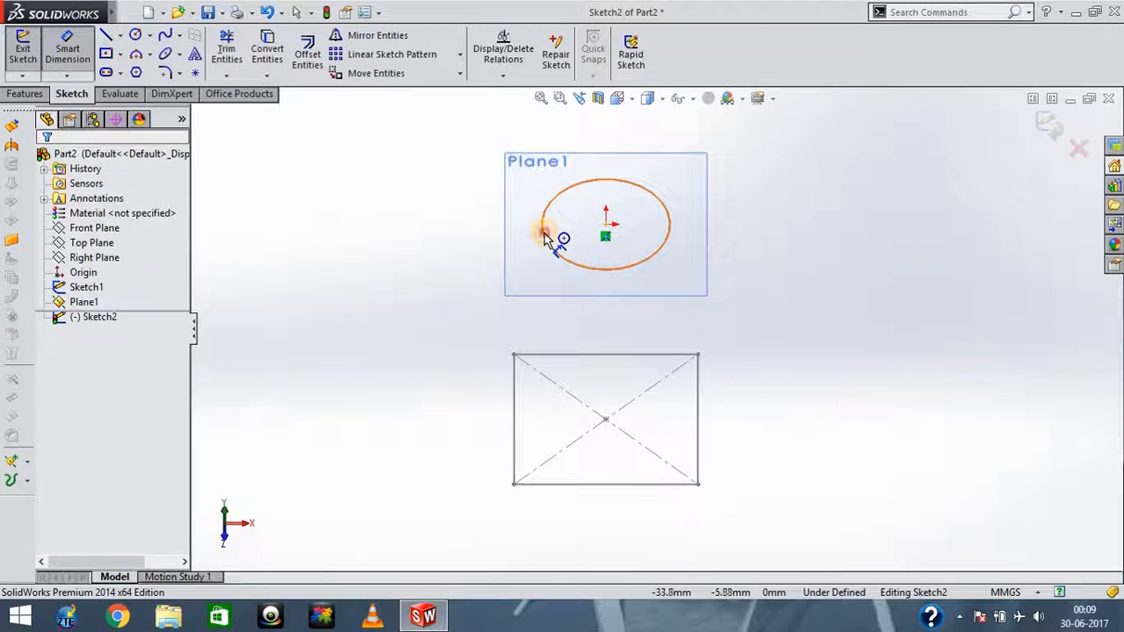
pyautogui.click(545, 236)
pyautogui.click(327, 344)
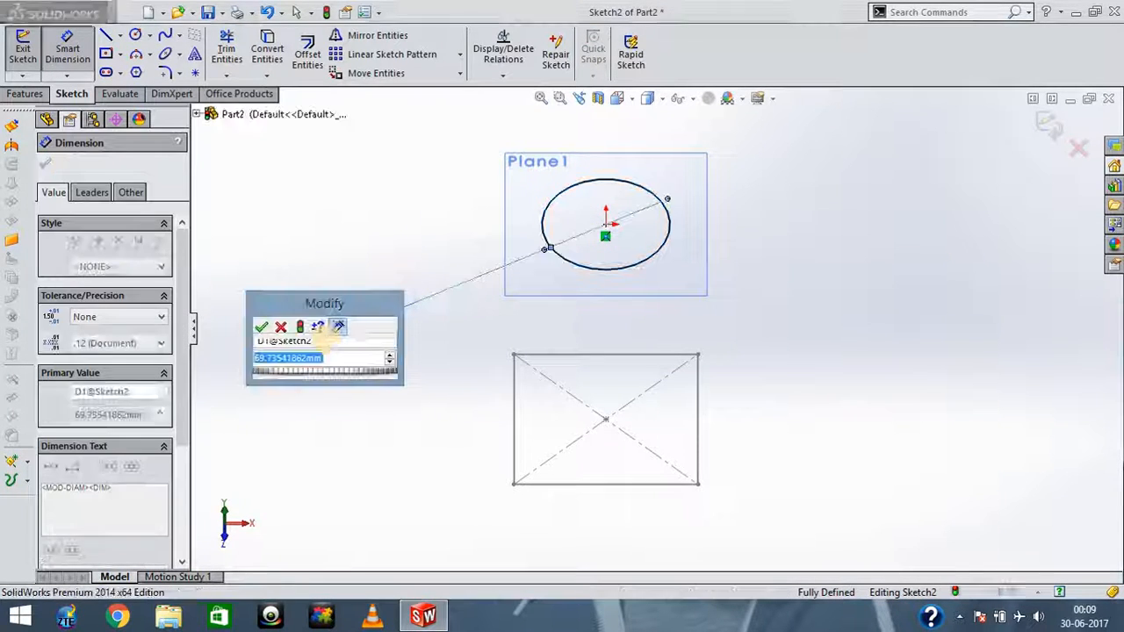
pyautogui.write('50')
pyautogui.press('Return')
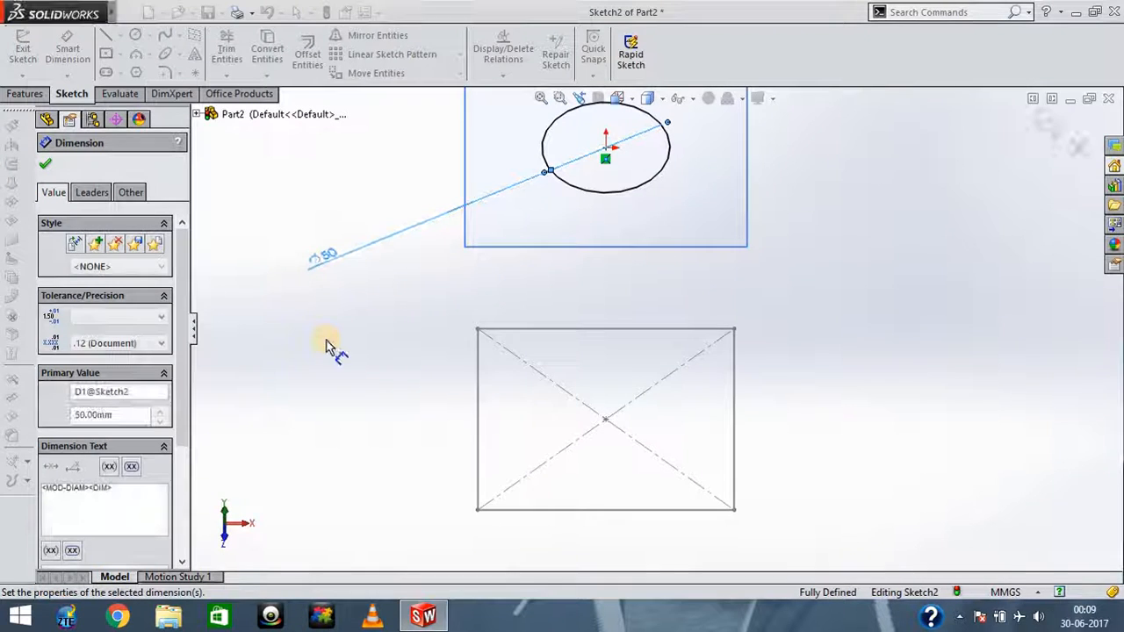
pyautogui.click(23, 50)
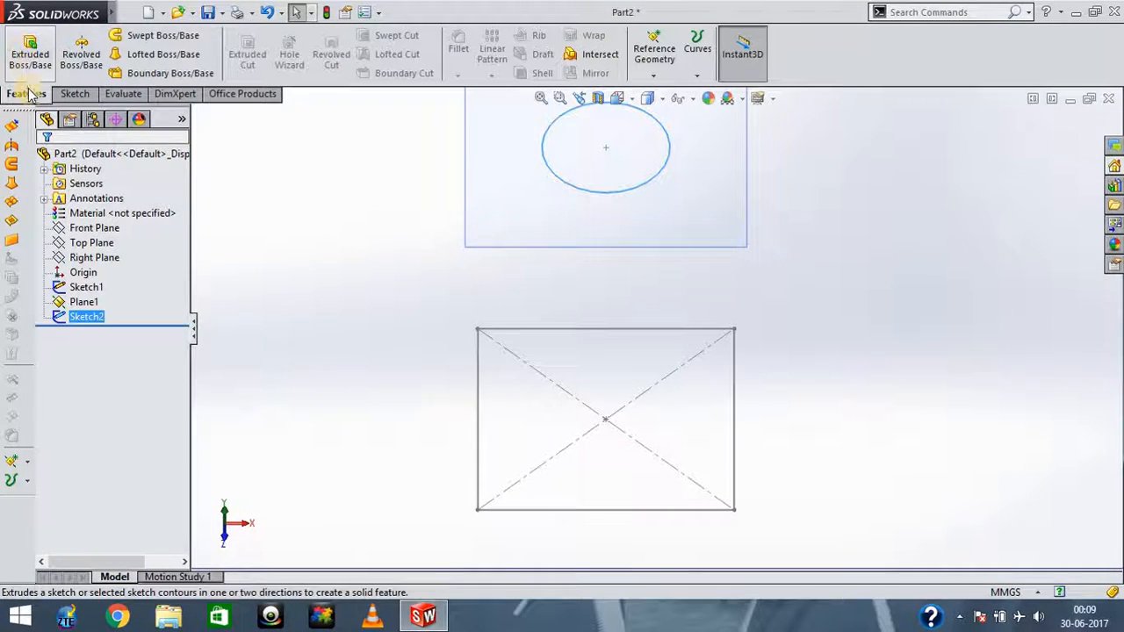
# - Start a Lofted Boss/Base and select the circle and the square as its profiles
pyautogui.click(166, 53)
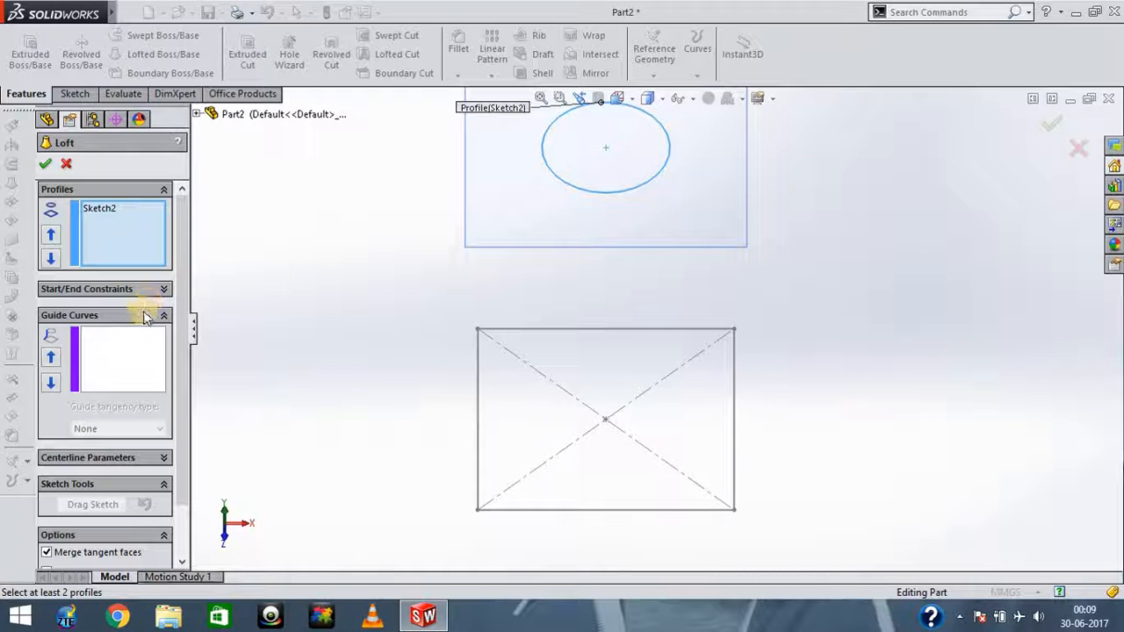
pyautogui.moveTo(184, 321); pyautogui.dragTo(175, 431)
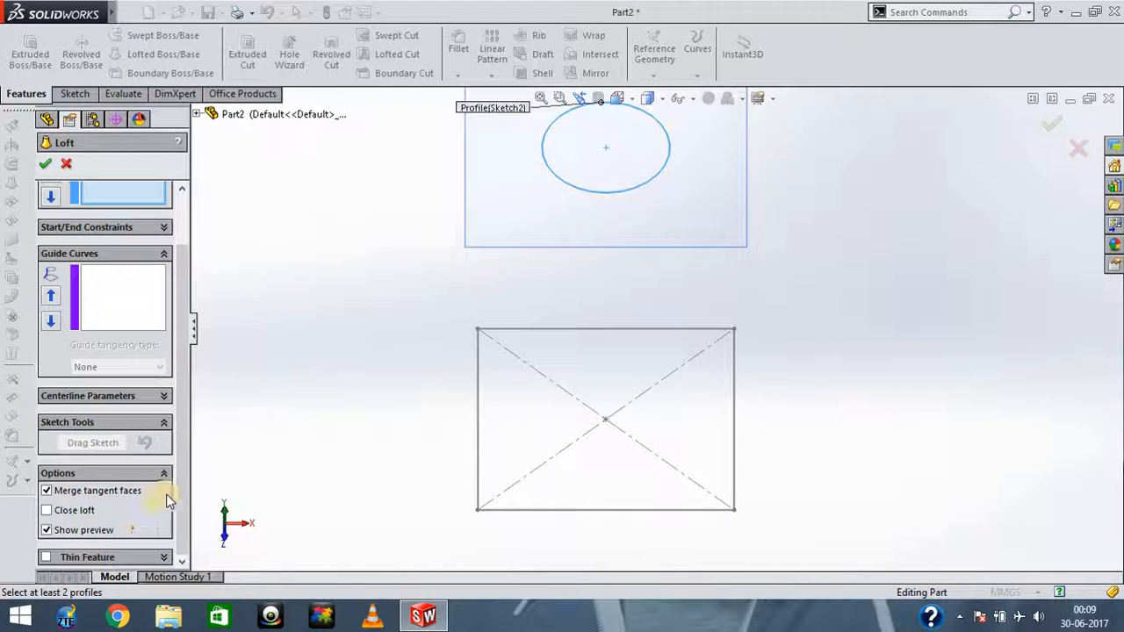
pyautogui.moveTo(181, 414); pyautogui.dragTo(182, 373)
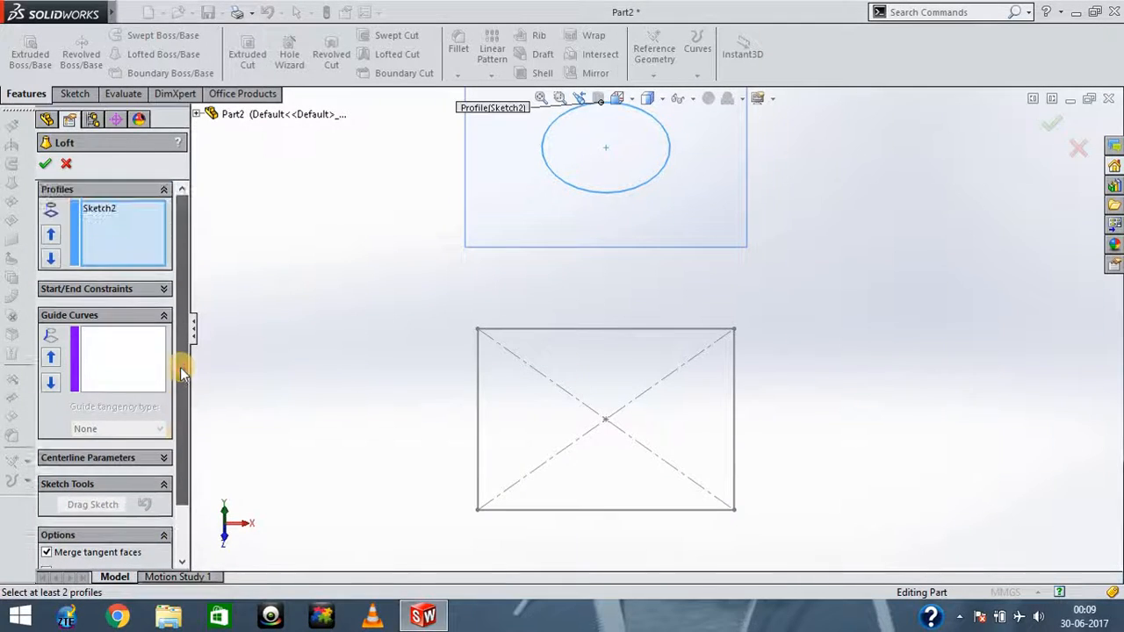
pyautogui.click(112, 212)
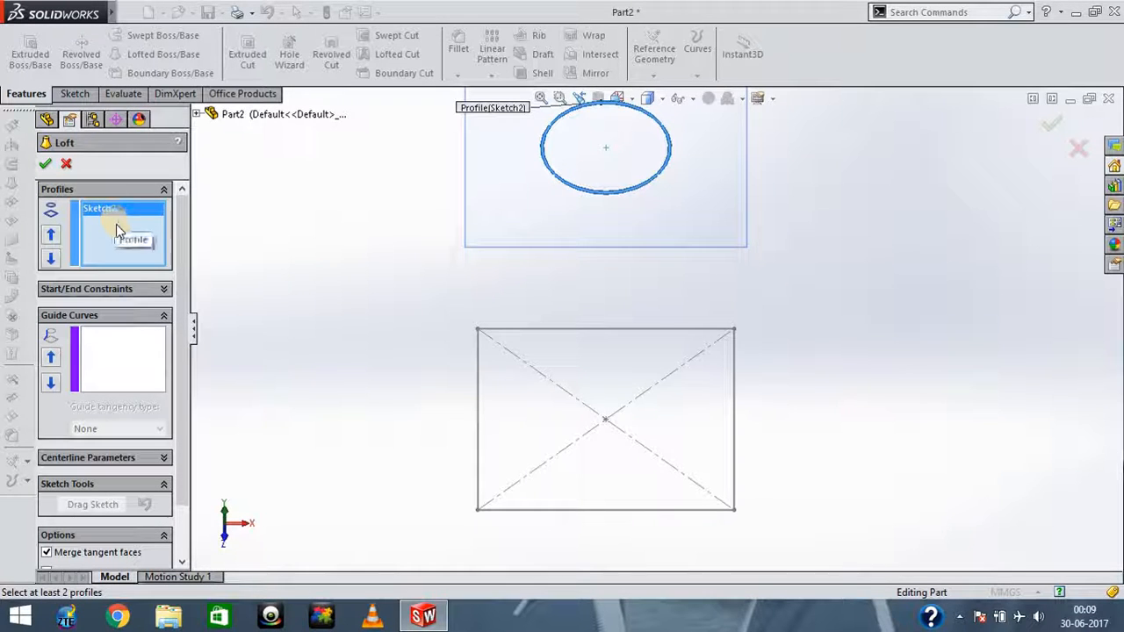
pyautogui.click(536, 330)
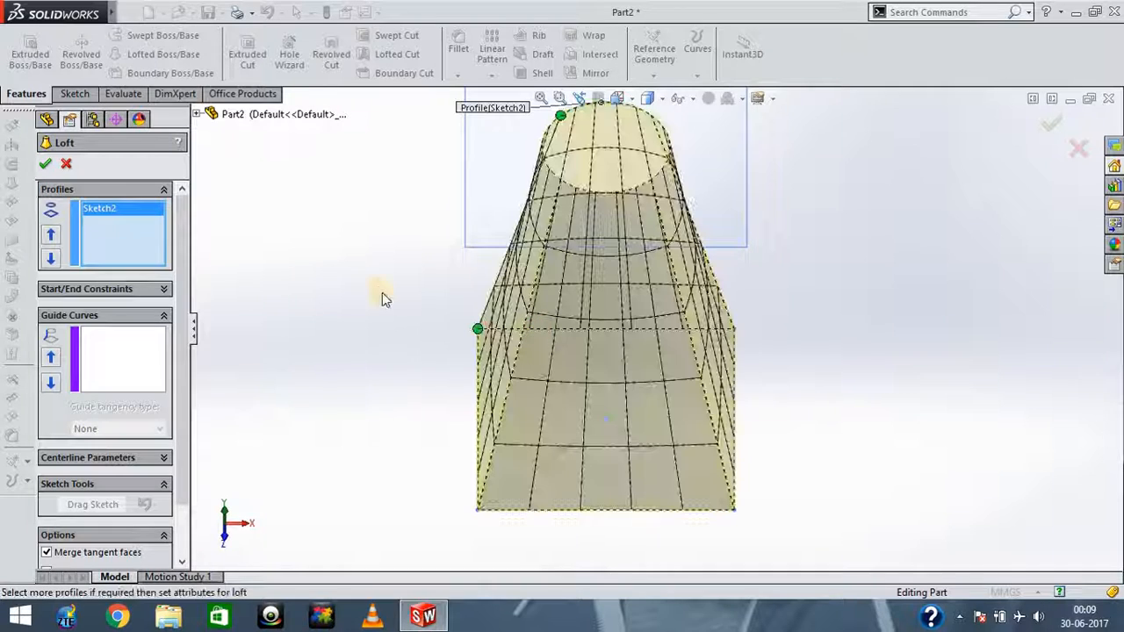
# - Examine the loft preview between the circle and the square from all sides
pyautogui.press('Up')
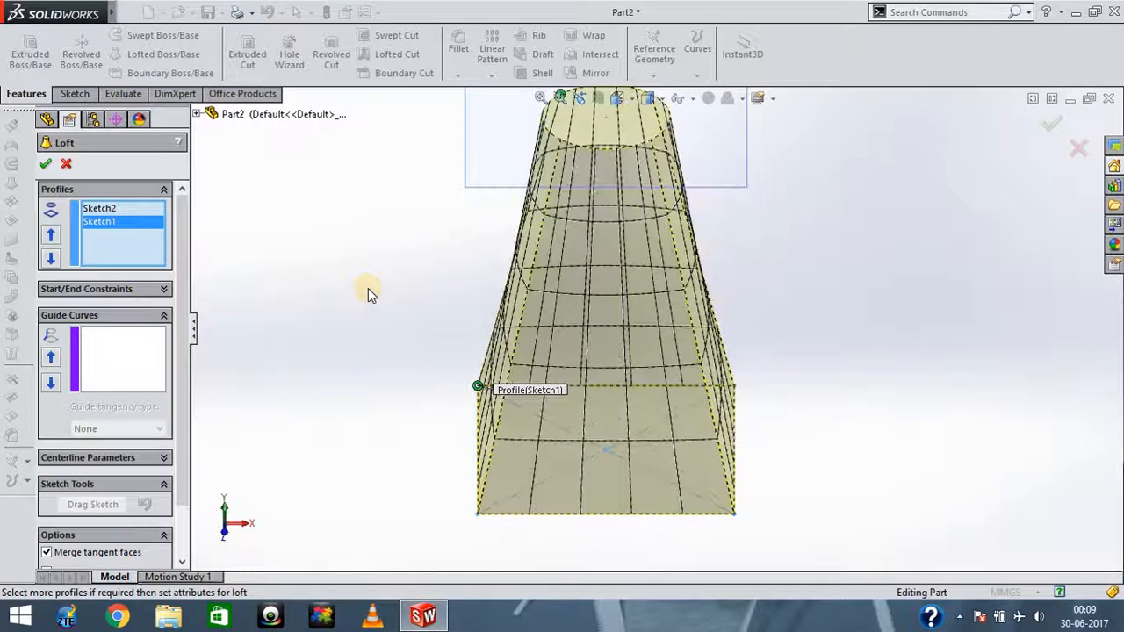
pyautogui.press('Down')
pyautogui.press('Up')
pyautogui.press('Down')
pyautogui.press('Left')
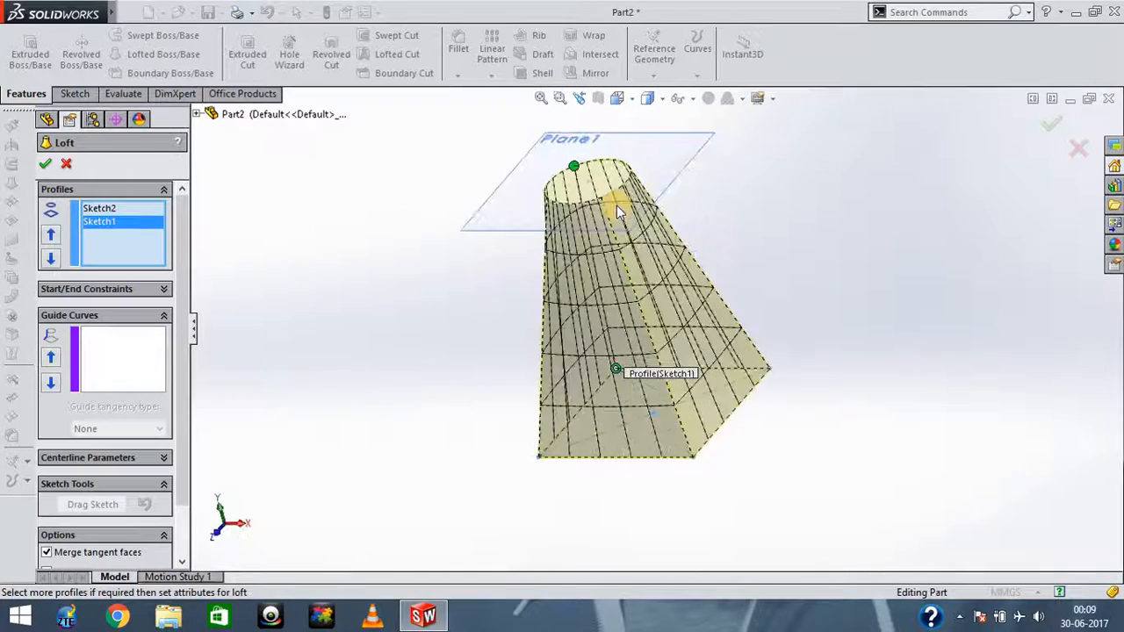
pyautogui.press('Left')
pyautogui.press('Left')
pyautogui.press('Left')
pyautogui.press('Left')
pyautogui.press('Left')
pyautogui.press('Left')
pyautogui.press('Left')
pyautogui.press('Left')
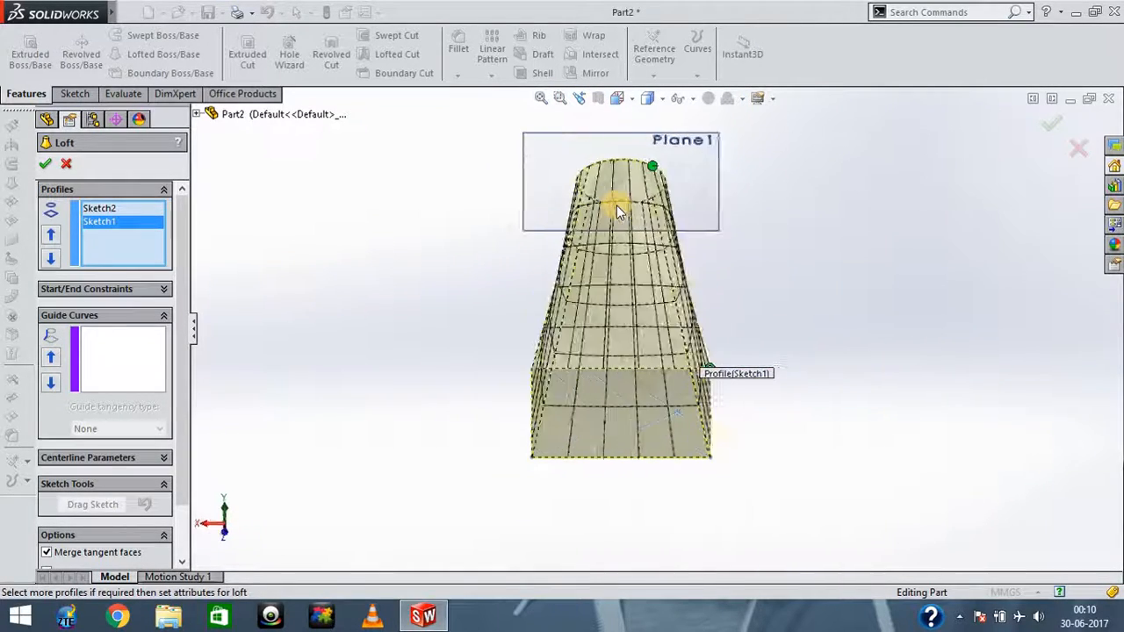
pyautogui.press('Left')
pyautogui.press('Left')
pyautogui.press('Left')
pyautogui.press('Left')
pyautogui.press('Left')
pyautogui.press('Left')
pyautogui.press('Left')
pyautogui.press('Left')
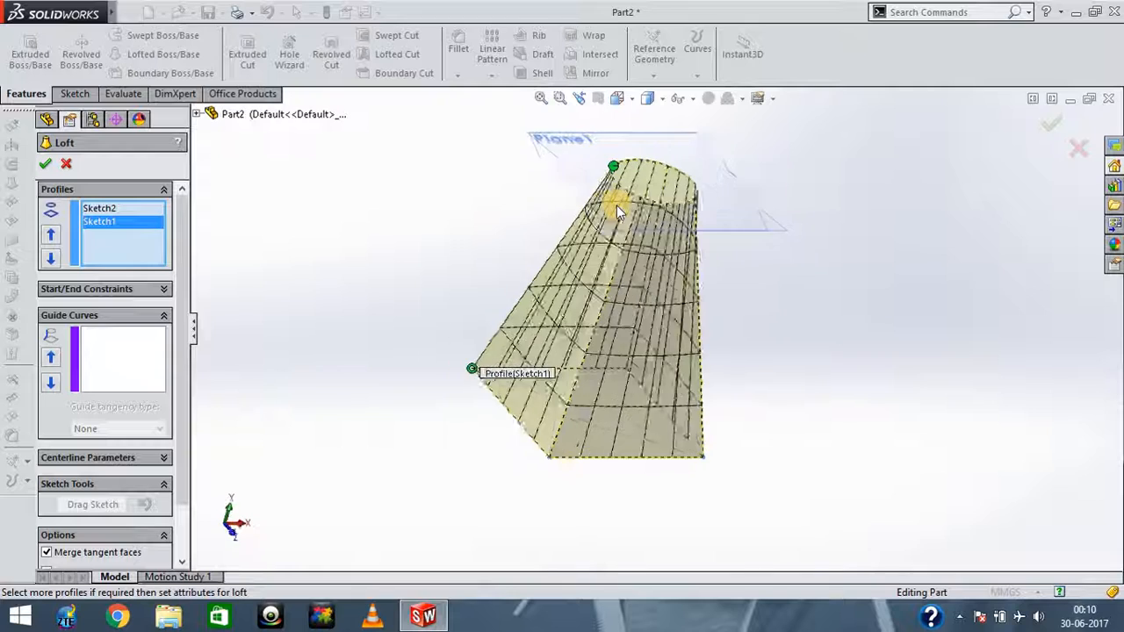
pyautogui.press('Left')
pyautogui.press('Left')
pyautogui.press('Left')
pyautogui.press('Left')
pyautogui.press('Left')
pyautogui.press('Left')
pyautogui.press('Left')
pyautogui.press('Left')
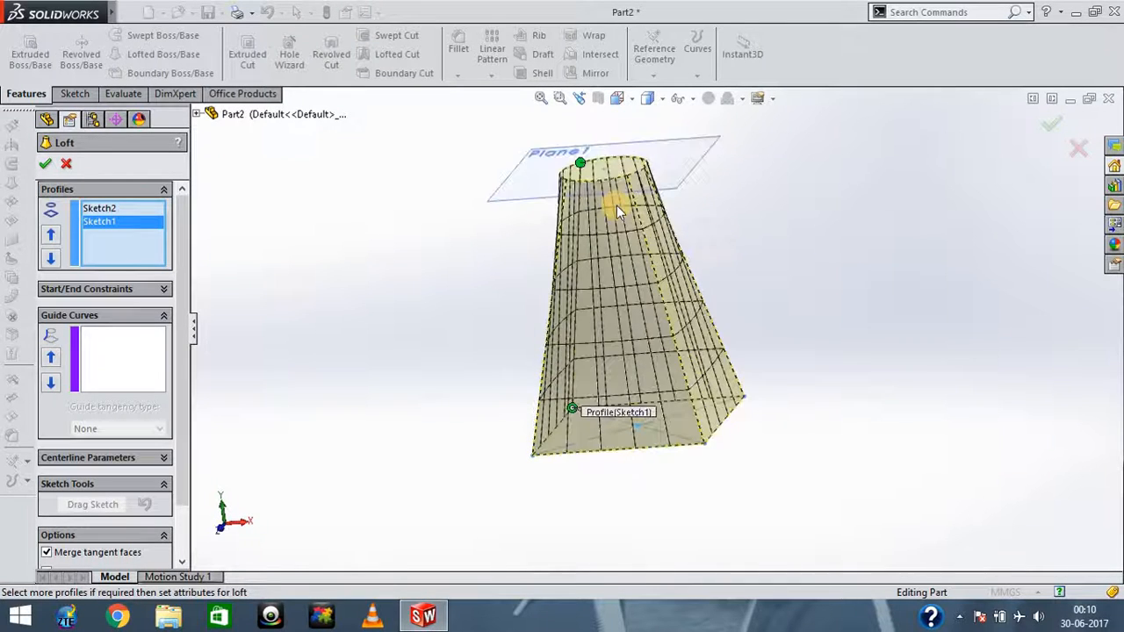
pyautogui.press('Left')
pyautogui.press('Left')
pyautogui.press('Left')
pyautogui.press('Left')
pyautogui.press('Left')
pyautogui.press('Left')
pyautogui.press('Left')
pyautogui.press('Left')
pyautogui.press('Left')
pyautogui.press('Left')
pyautogui.press('Left')
pyautogui.press('Left')
pyautogui.press('Left')
pyautogui.press('Left')
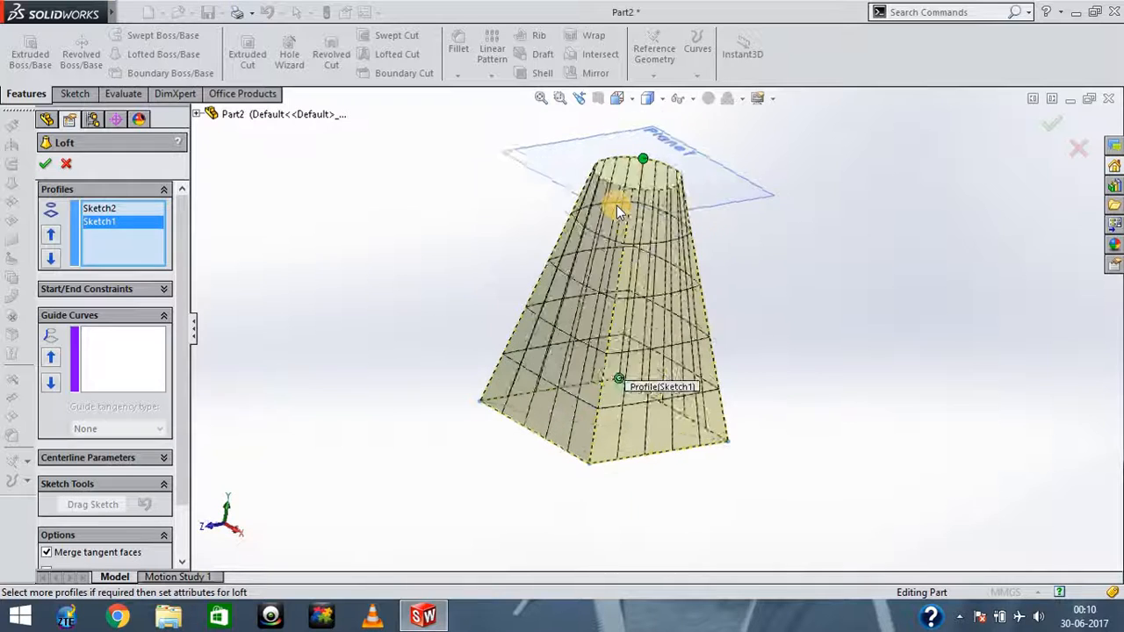
pyautogui.press('Down')
pyautogui.press('Down')
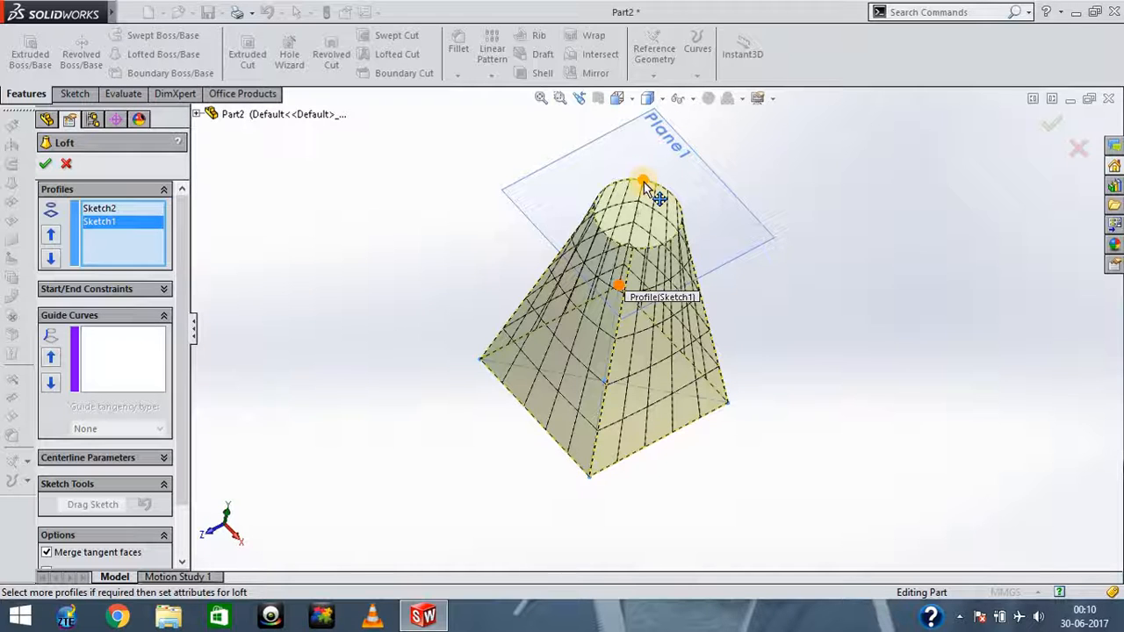
# - Try twisting the loft by moving the circle's connector point along its edge, and inspect the preview all around
pyautogui.moveTo(644, 182); pyautogui.dragTo(598, 194)
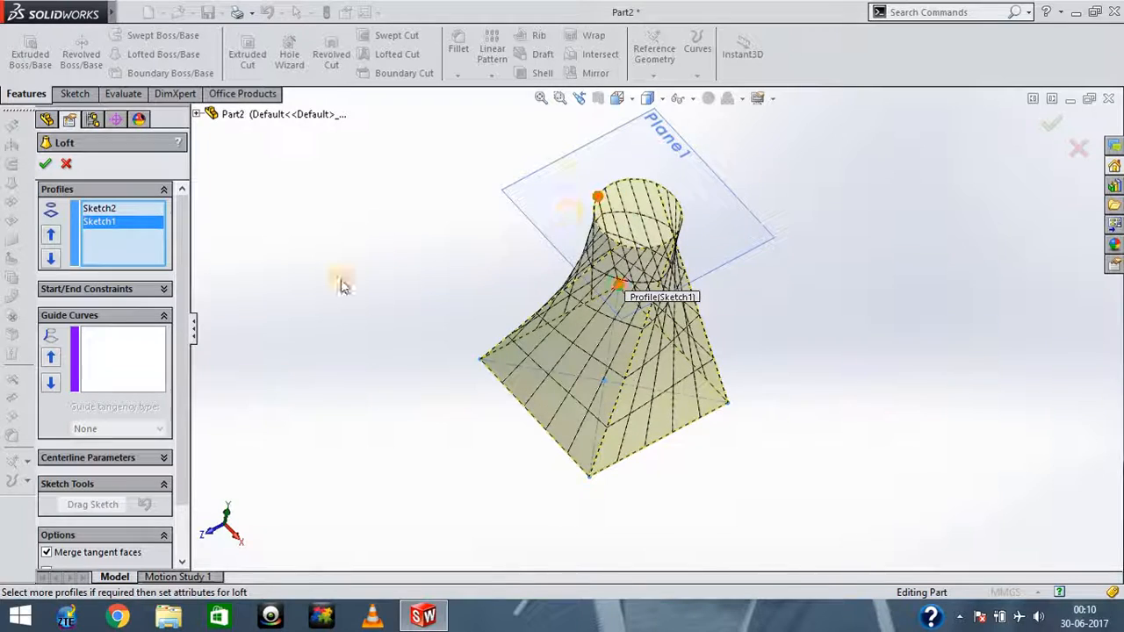
pyautogui.press('Left')
pyautogui.press('Left')
pyautogui.press('Left')
pyautogui.press('Left')
pyautogui.press('Left')
pyautogui.press('Left')
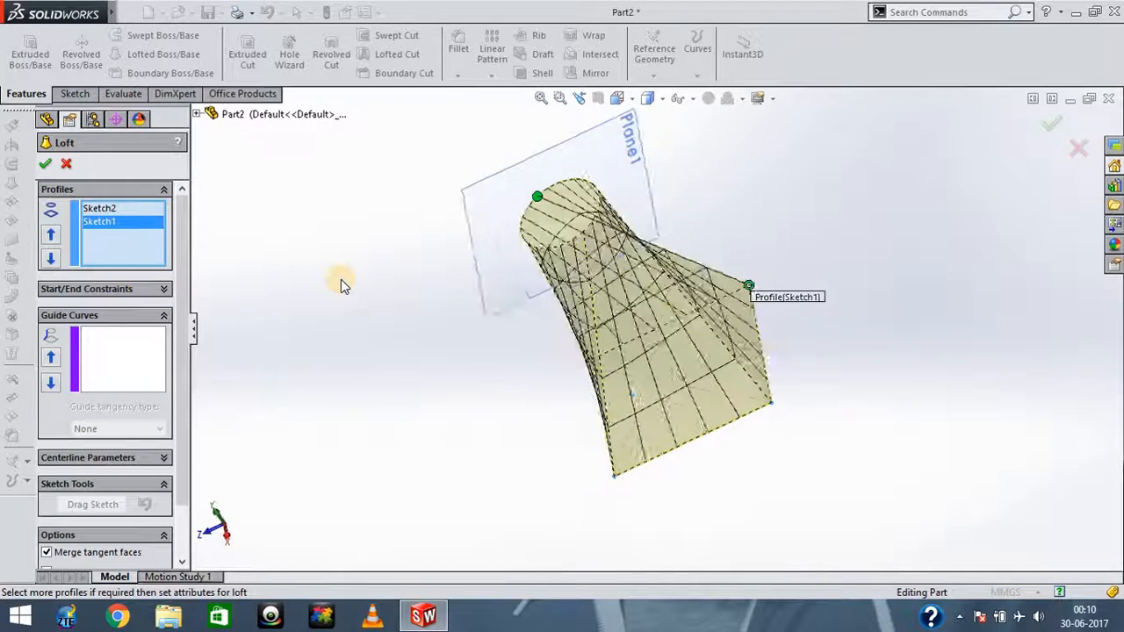
pyautogui.press('Left')
pyautogui.press('Left')
pyautogui.press('Left')
pyautogui.press('Left')
pyautogui.press('Left')
pyautogui.press('Left')
pyautogui.press('Down')
pyautogui.press('Down')
pyautogui.press('Down')
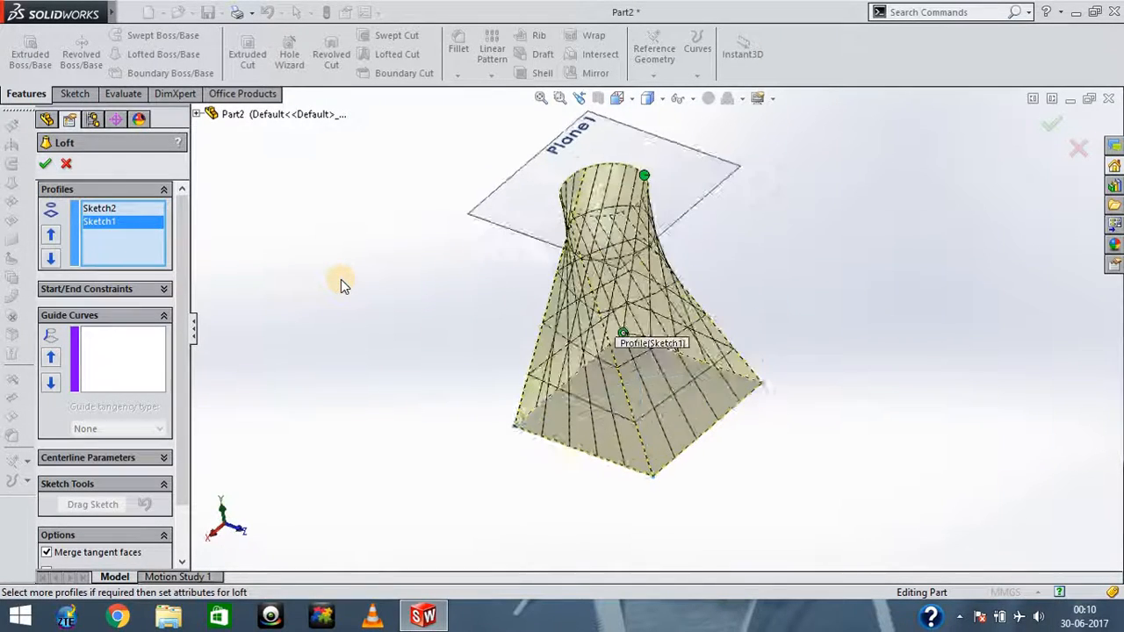
pyautogui.press('Left')
pyautogui.press('Left')
pyautogui.press('Left')
pyautogui.press('Left')
pyautogui.press('Left')
pyautogui.press('Left')
pyautogui.press('Left')
pyautogui.press('Left')
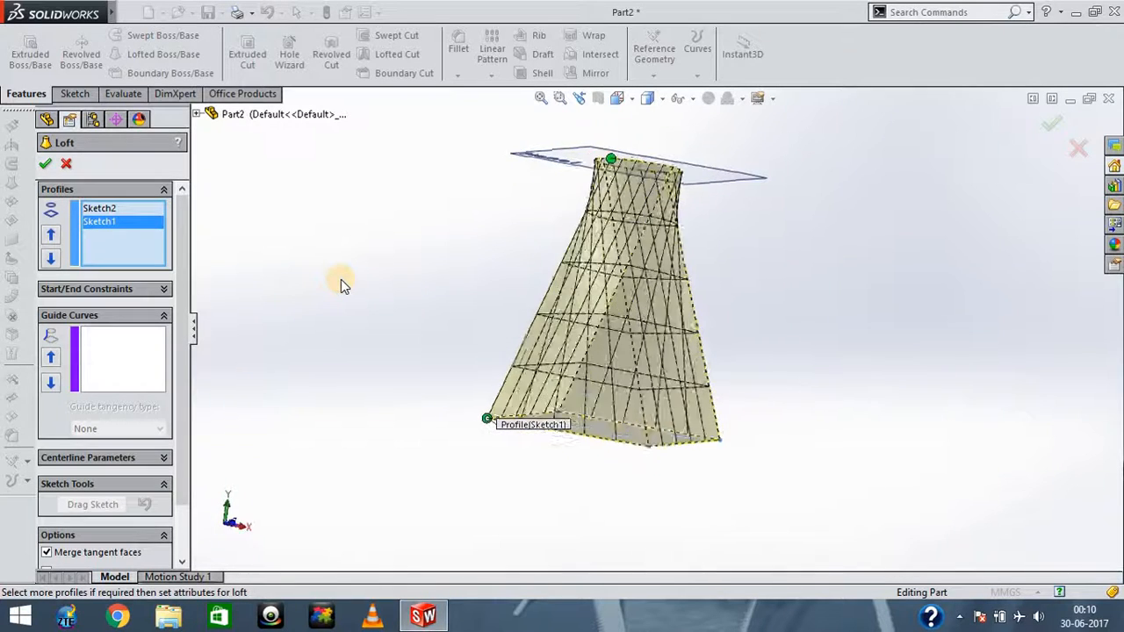
pyautogui.press('Down')
pyautogui.press('Down')
pyautogui.press('Left')
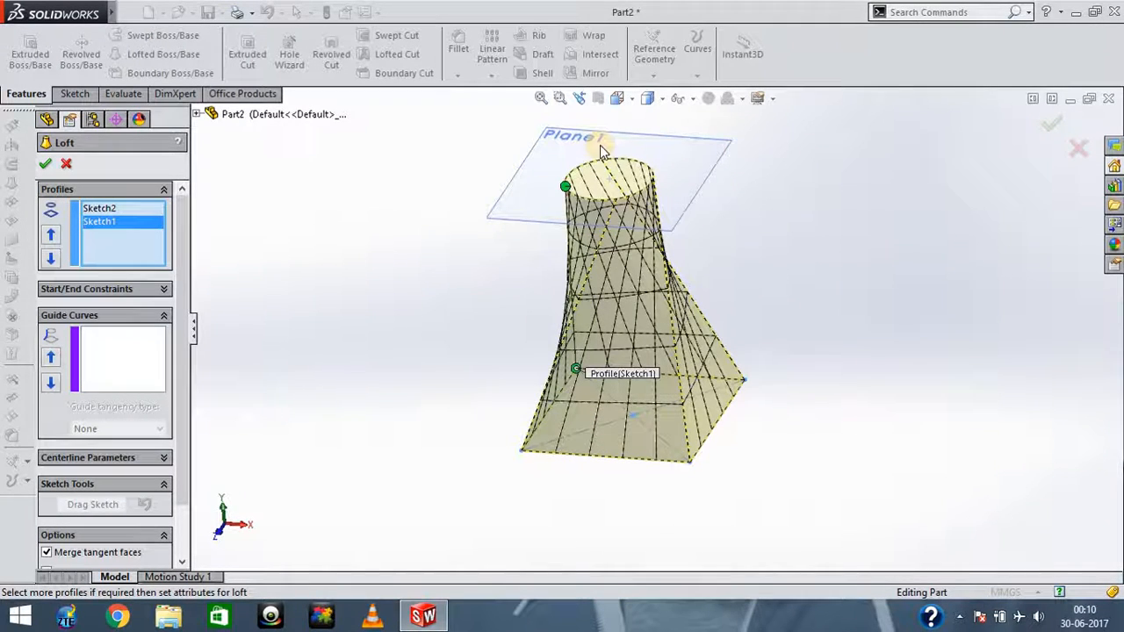
pyautogui.press('Left')
pyautogui.press('Left')
pyautogui.press('Left')
pyautogui.press('Left')
pyautogui.press('Down')
pyautogui.press('Down')
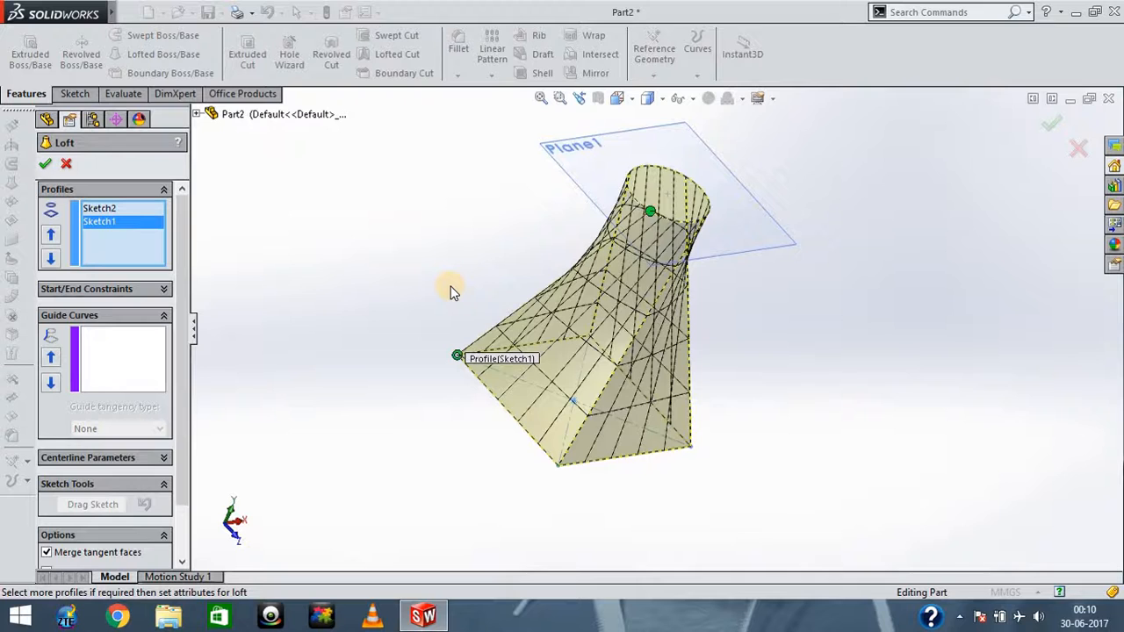
pyautogui.press('Left')
pyautogui.press('Left')
pyautogui.press('Left')
pyautogui.press('Left')
pyautogui.press('Left')
pyautogui.press('Left')
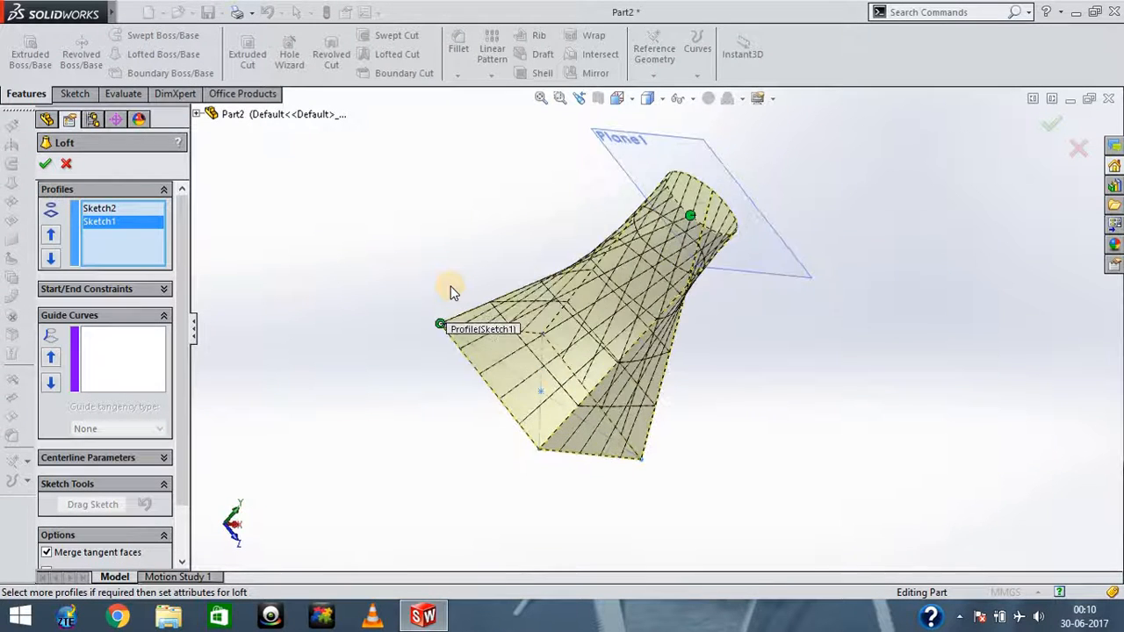
pyautogui.press('Down')
# - Realign the circle's connector point with the square's matching corner to straighten the loft, and accept the feature
pyautogui.moveTo(691, 274); pyautogui.dragTo(671, 247)
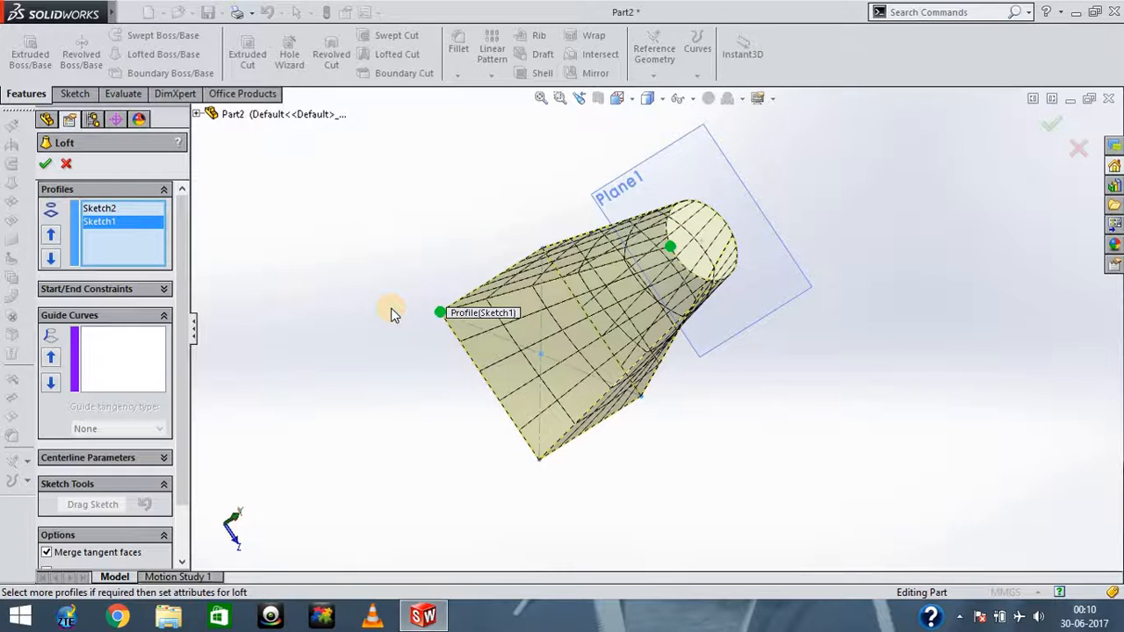
pyautogui.press('Up')
pyautogui.press('Left')
pyautogui.press('Left')
pyautogui.press('Left')
pyautogui.press('Up')
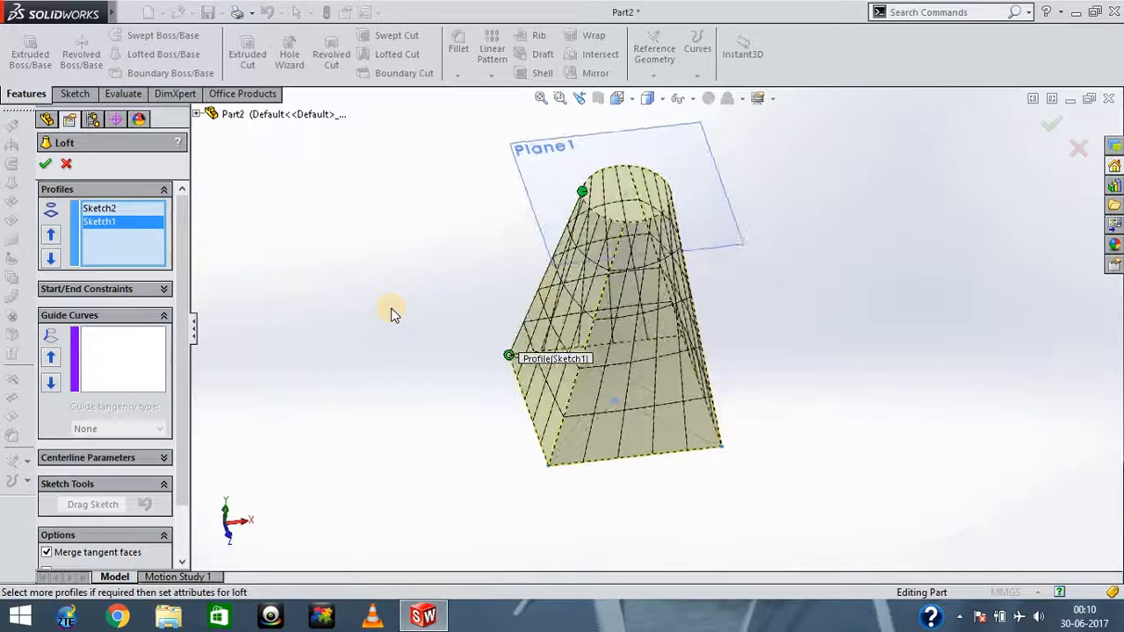
pyautogui.click(46, 164)
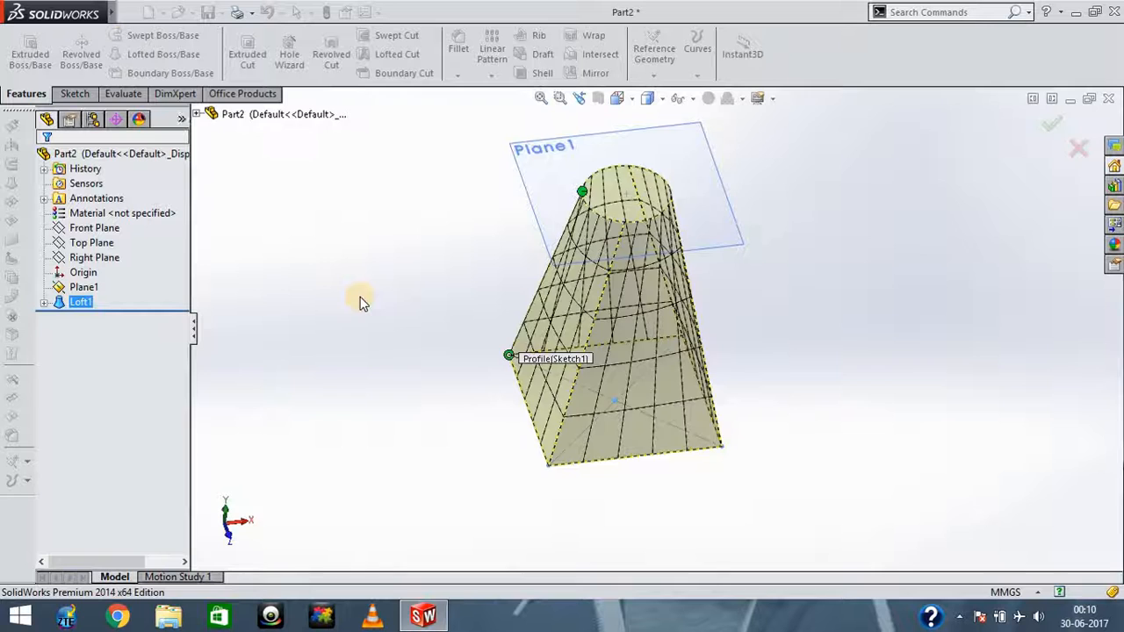
# - Inspect the finished lofted solid from several sides, including its circular top and square base
pyautogui.click(360, 300)
pyautogui.press('Right')
pyautogui.press('Right')
pyautogui.press('Right')
pyautogui.press('Right')
pyautogui.press('Right')
pyautogui.press('Right')
pyautogui.press('Right')
pyautogui.press('Right')
pyautogui.press('Right')
pyautogui.press('Right')
pyautogui.press('Right')
pyautogui.press('Right')
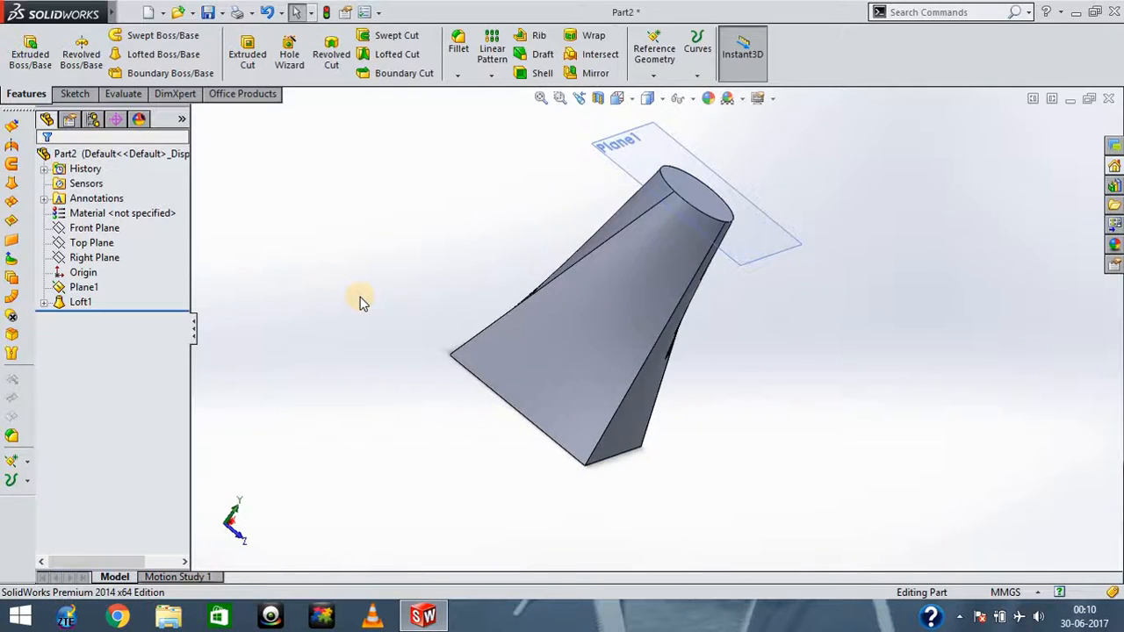
pyautogui.press('Right')
pyautogui.press('Right')
pyautogui.press('Right')
pyautogui.press('Right')
pyautogui.press('Down')
pyautogui.press('Down')
pyautogui.press('Down')
pyautogui.press('Left')
pyautogui.press('Left')
pyautogui.press('Left')
pyautogui.press('Left')
pyautogui.press('Left')
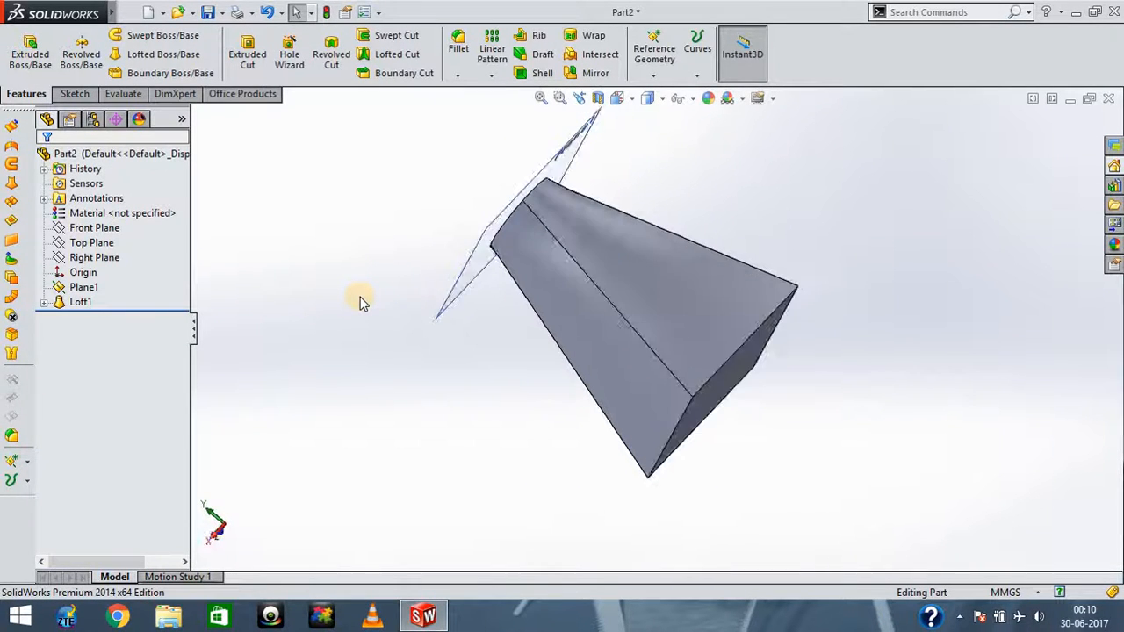
pyautogui.hotkey('shift', 'Left')
pyautogui.press('Down')
pyautogui.press('Down')
pyautogui.press('Down')
pyautogui.press('Down')
pyautogui.press('Down')
pyautogui.press('Down')
pyautogui.press('Down')
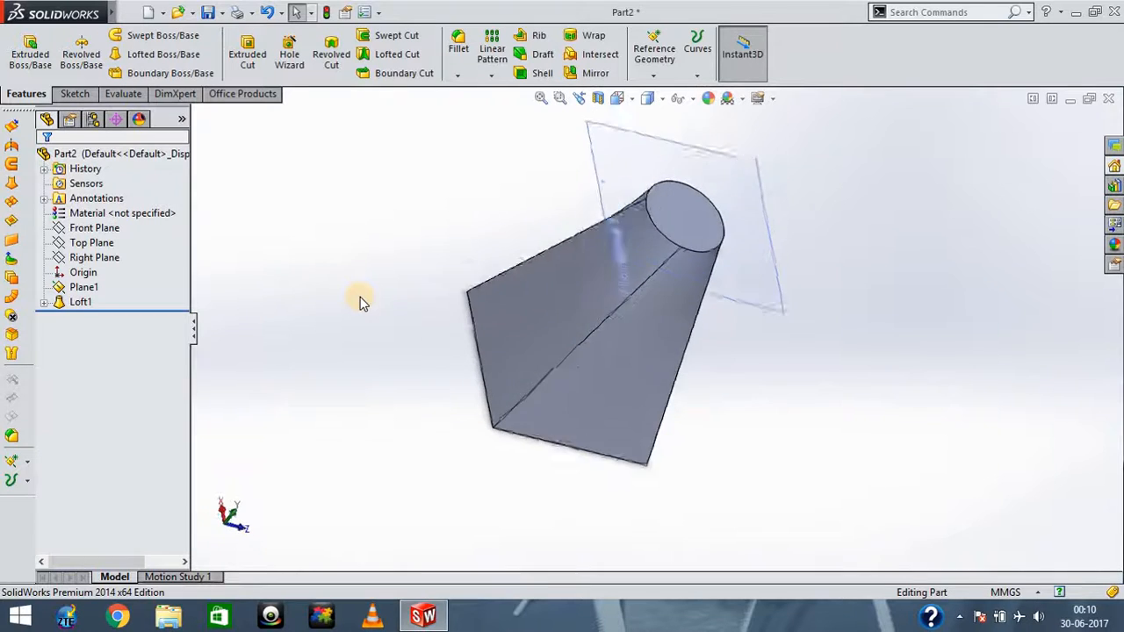
pyautogui.press('Left')
pyautogui.press('Left')
pyautogui.moveTo(360, 298); pyautogui.dragTo(319, 302, button='middle')
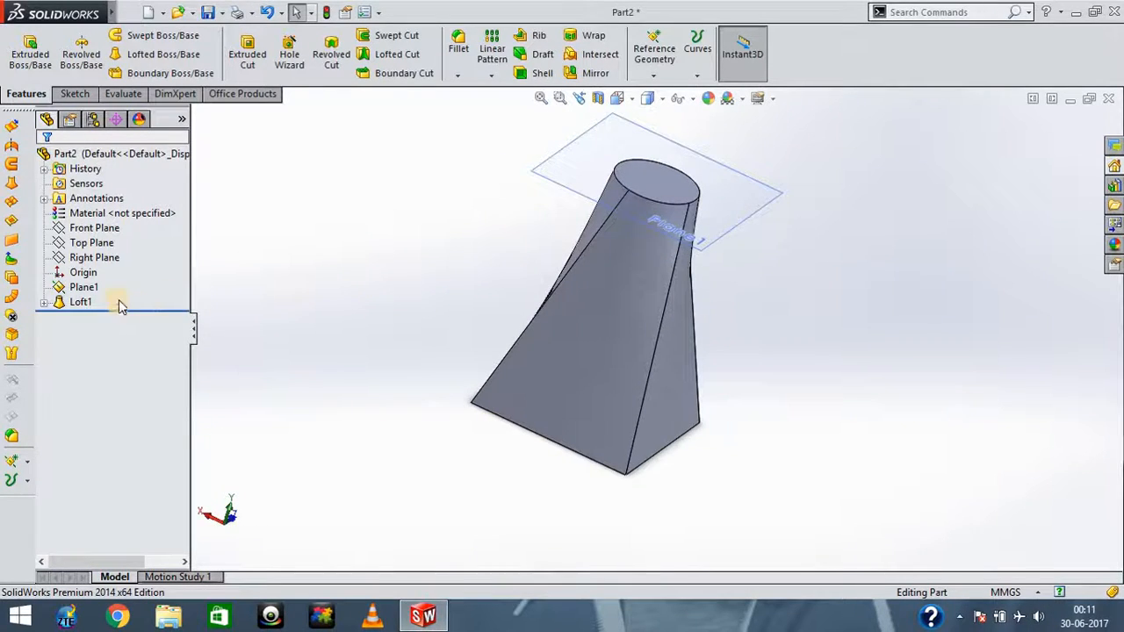
# - Edit the loft feature and set its start constraint to Normal To Profile
pyautogui.rightClick(84, 303)
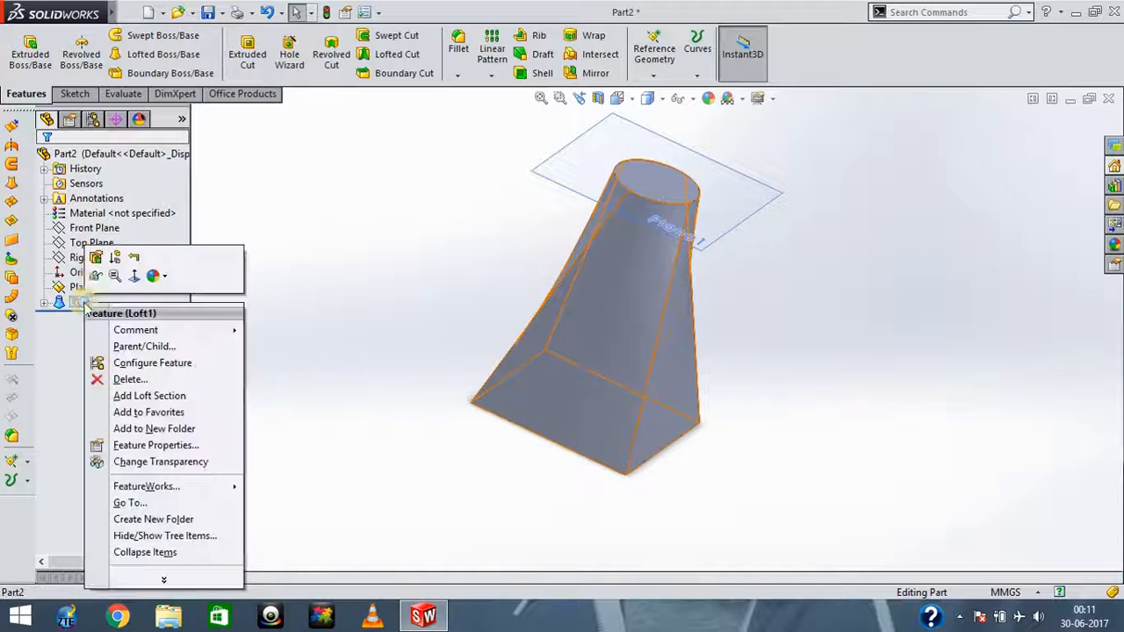
pyautogui.click(96, 261)
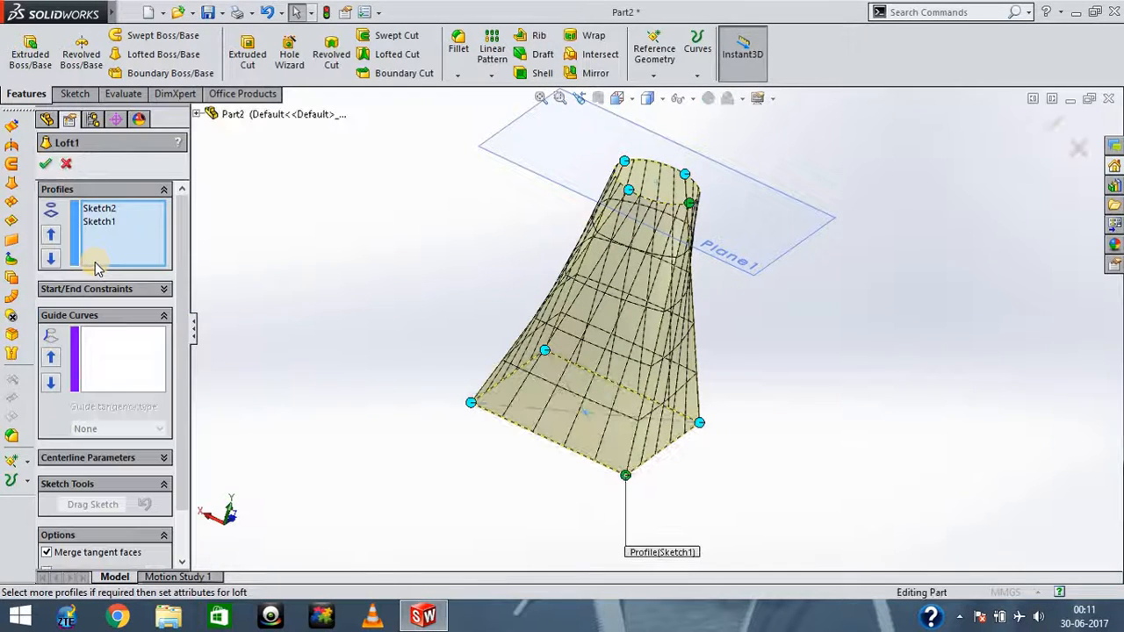
pyautogui.click(158, 291)
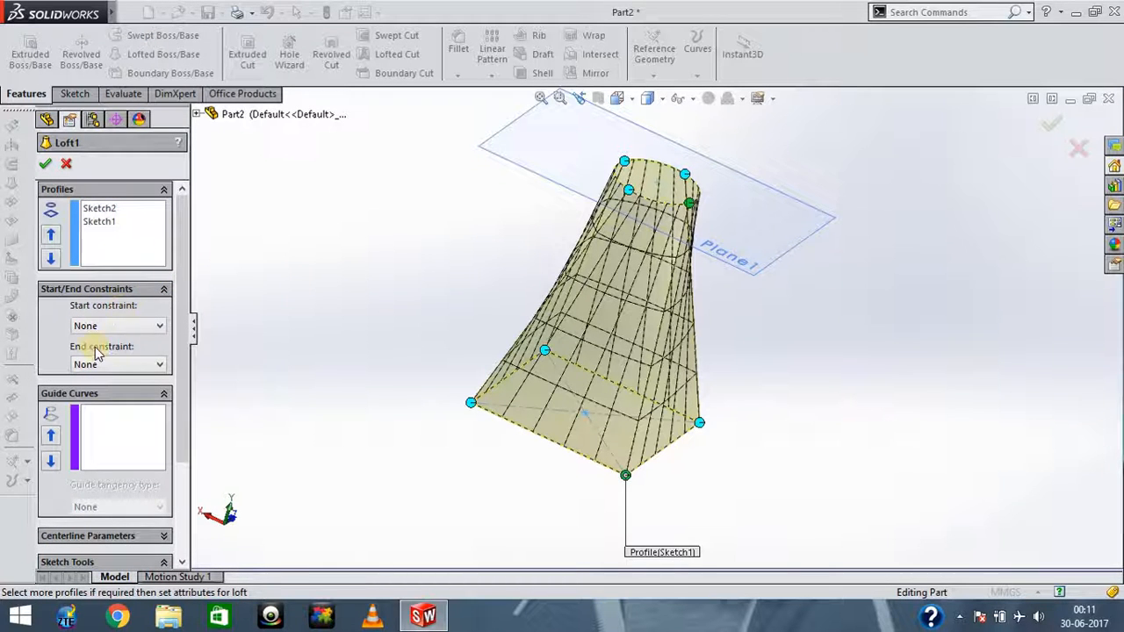
pyautogui.click(153, 329)
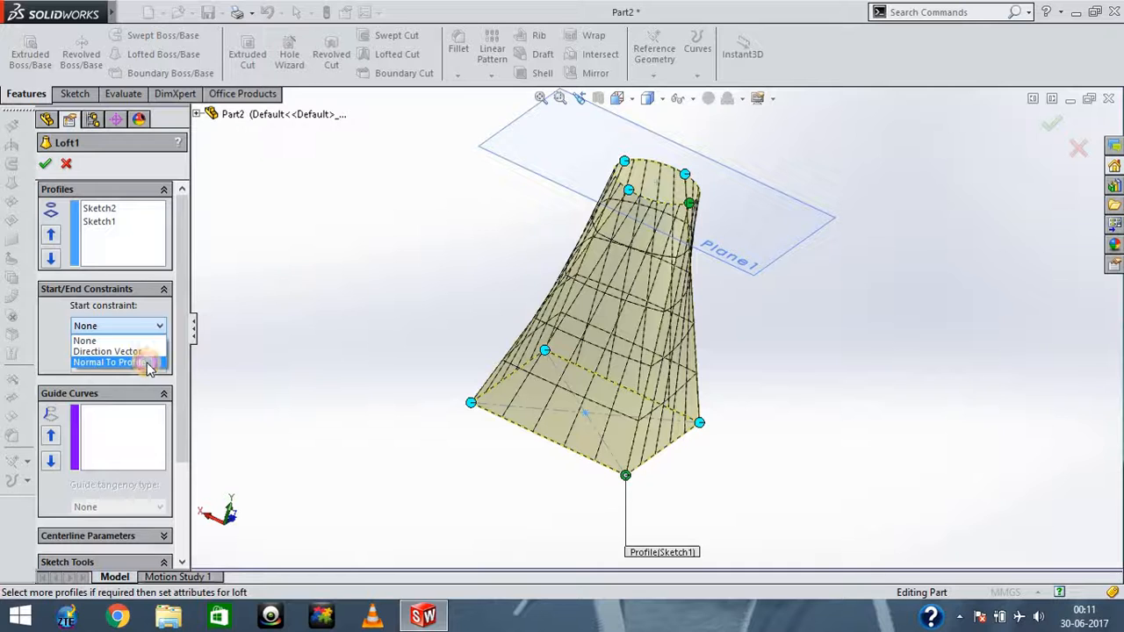
pyautogui.click(147, 363)
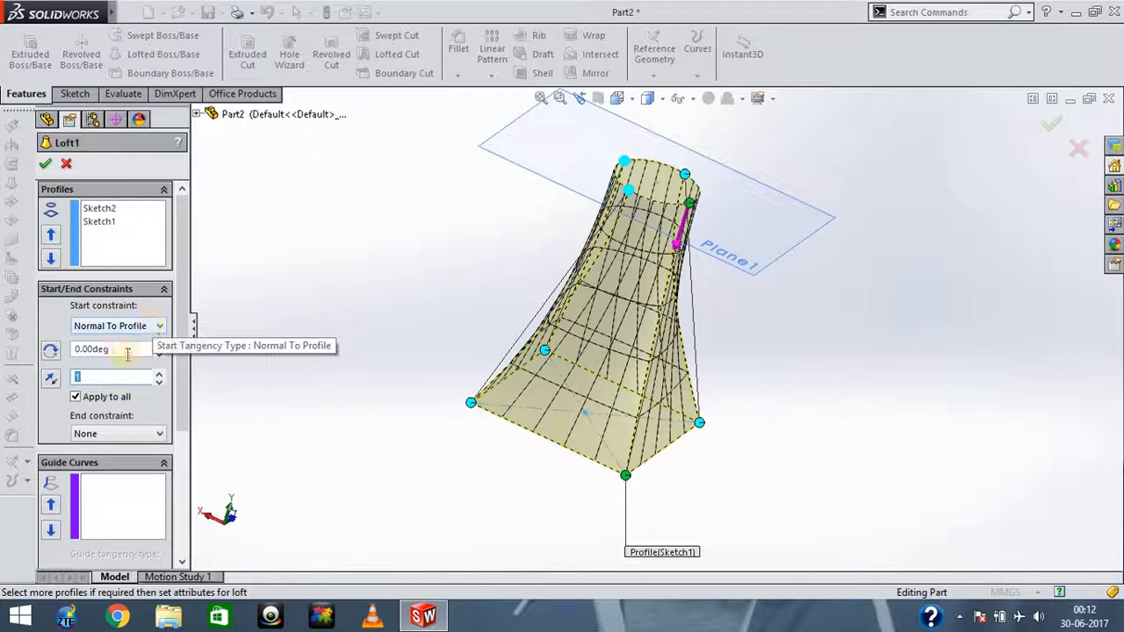
# - Set the start constraint's draft angle to 10 degrees and reverse the draft direction
pyautogui.click(51, 350)
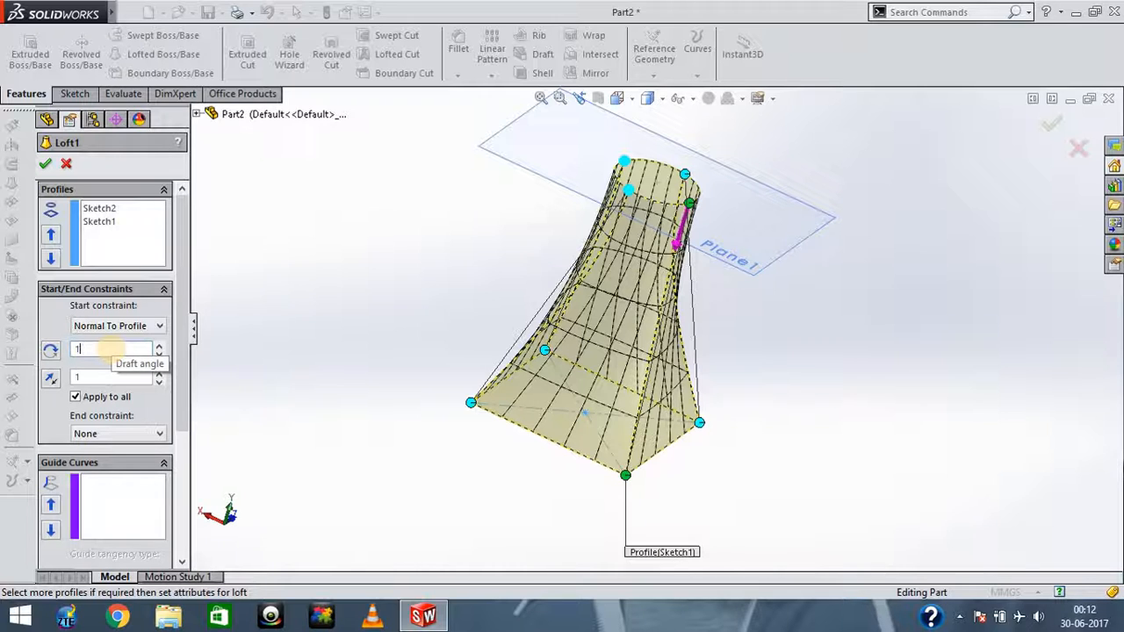
pyautogui.press('Return')
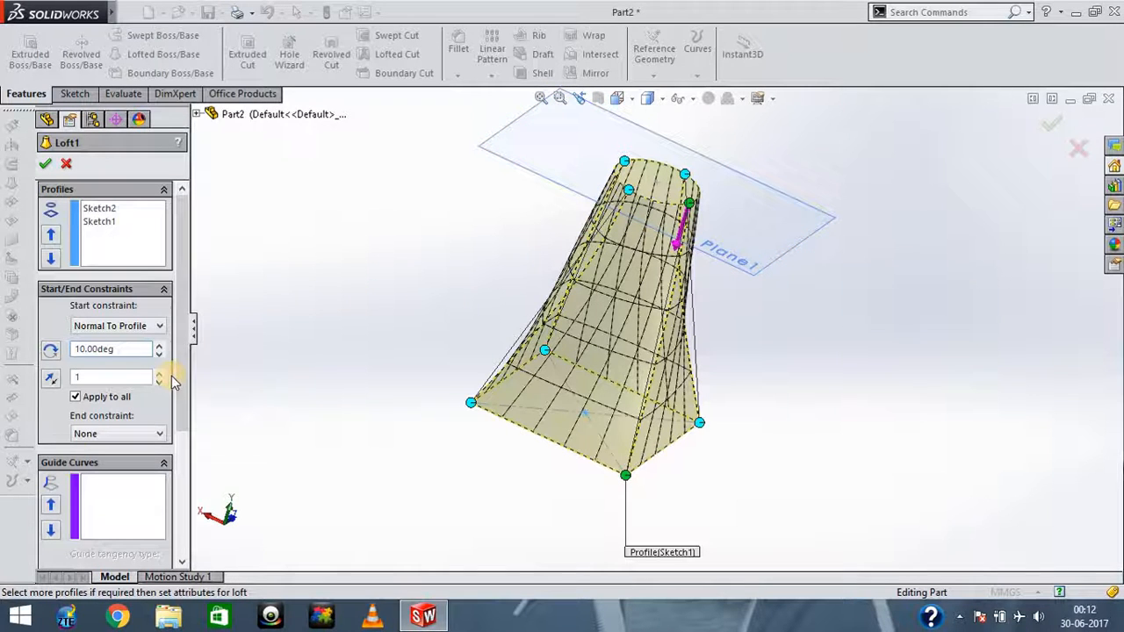
pyautogui.click(50, 351)
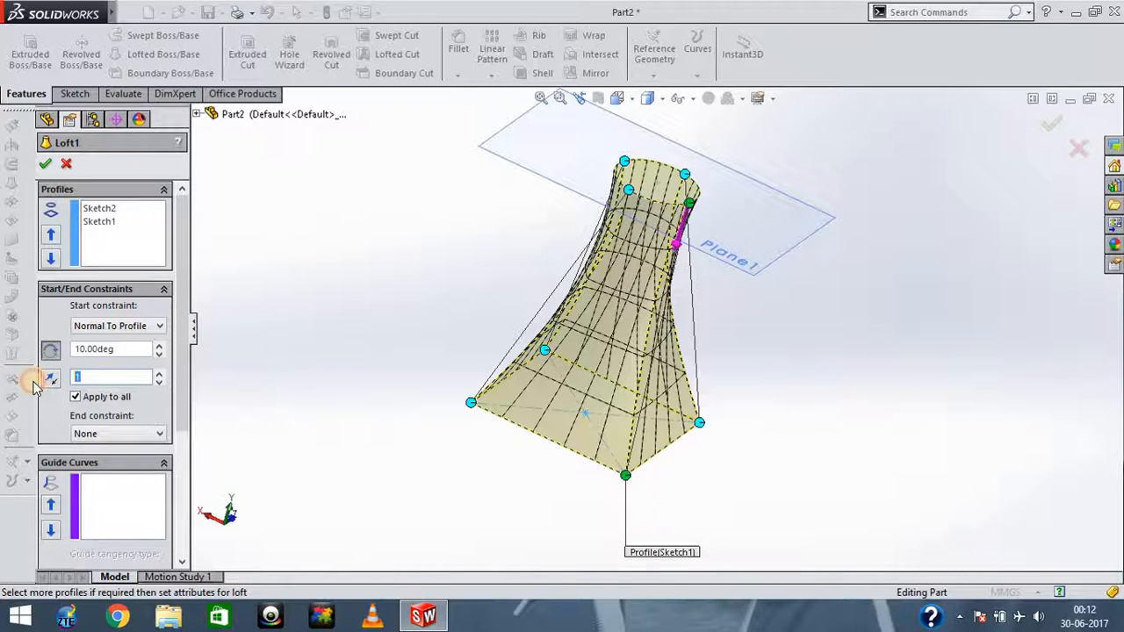
pyautogui.doubleClick(98, 377)
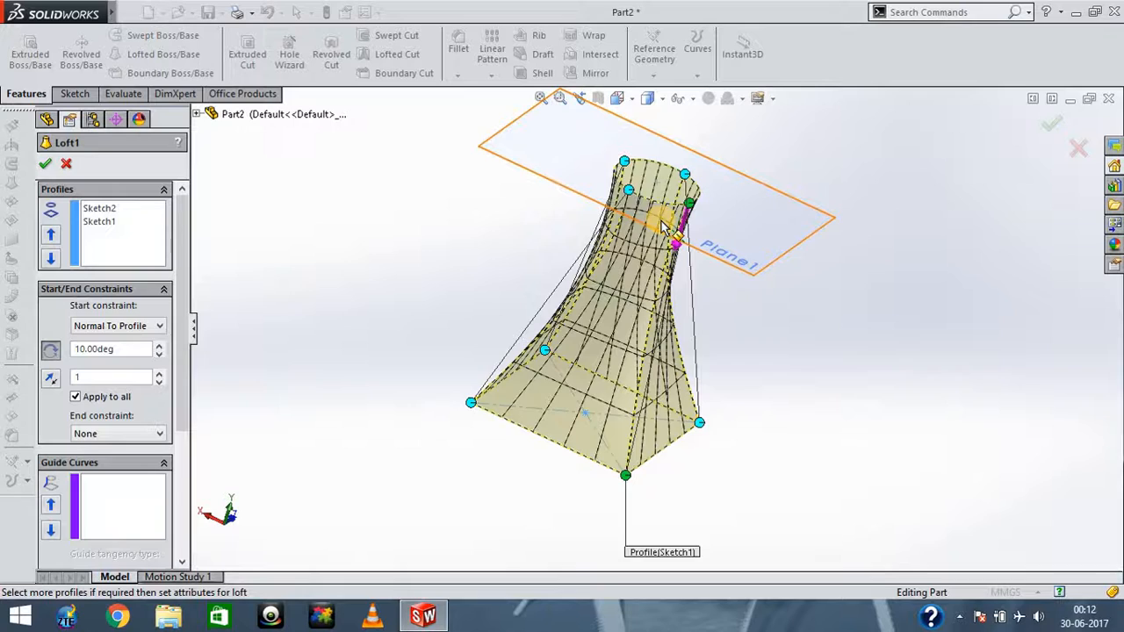
# - Raise the start constraint's tangent length at the circular profile to 3
pyautogui.scroll(4, 661, 225)
pyautogui.scroll(-6, 660, 223)
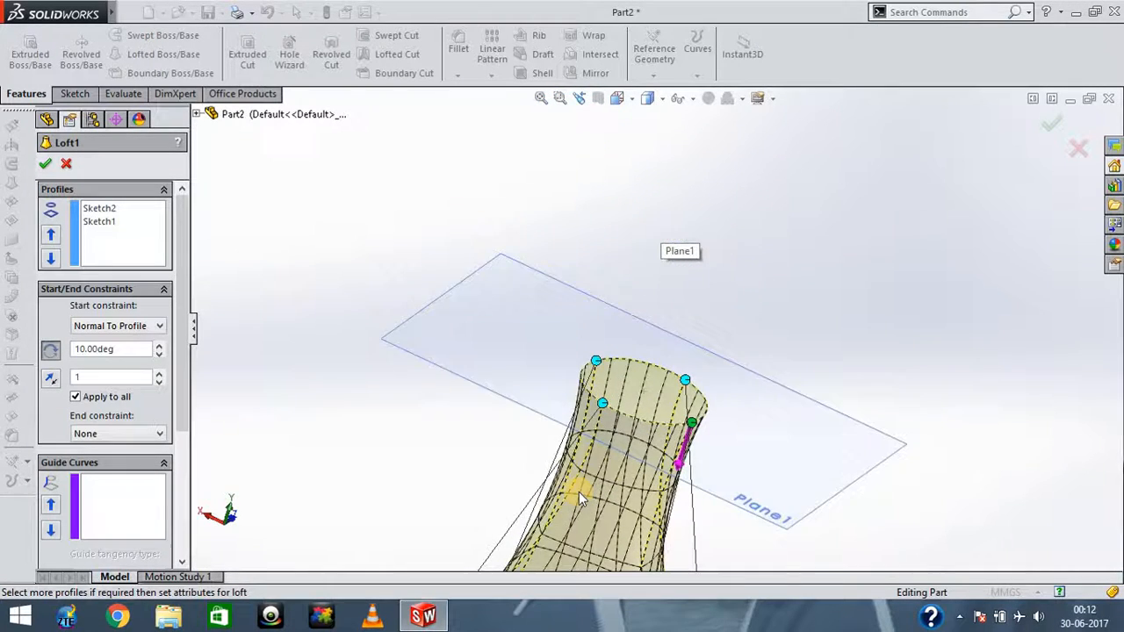
pyautogui.scroll(-4, 578, 492)
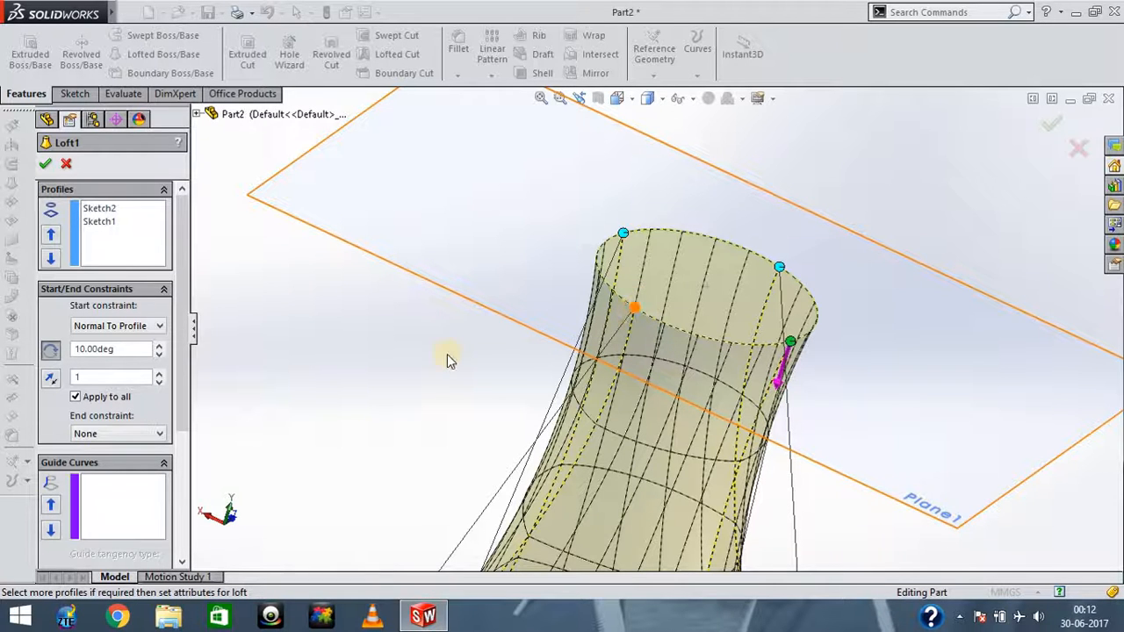
pyautogui.click(159, 373)
pyautogui.click(159, 373)
pyautogui.click(159, 374)
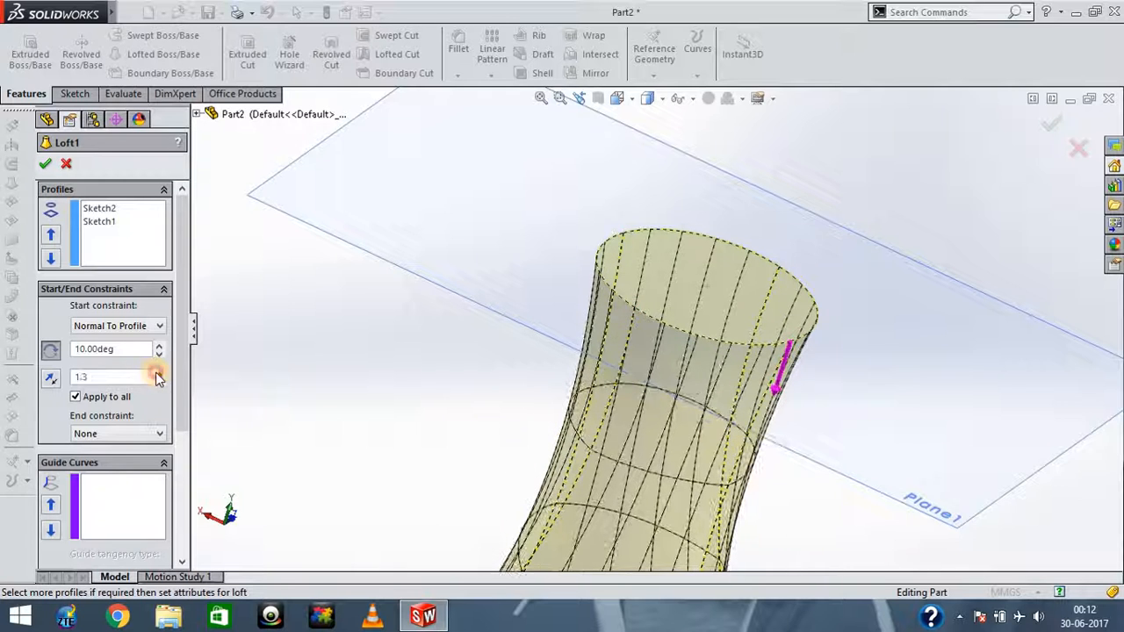
pyautogui.click(158, 373)
pyautogui.click(158, 373)
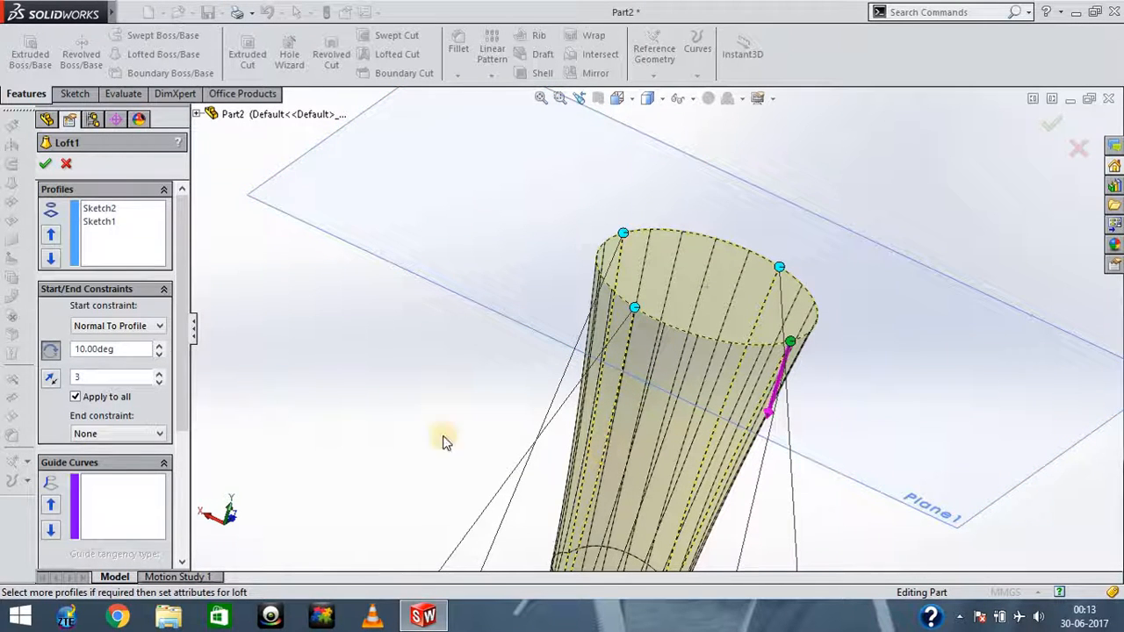
# - Lower the start tangent length back to 1
pyautogui.click(81, 376)
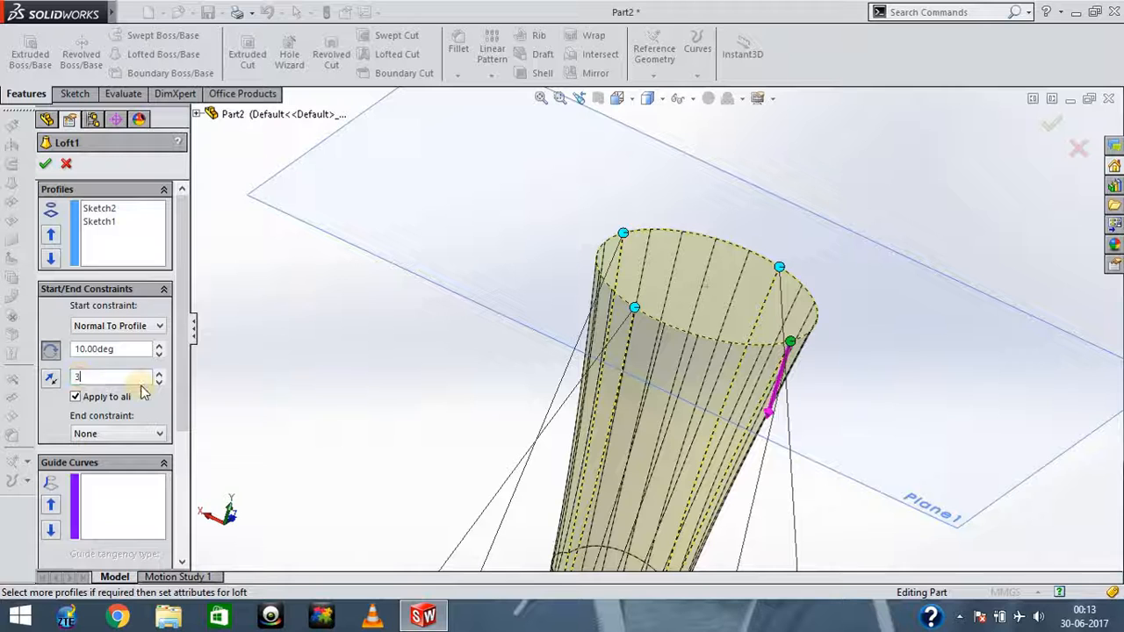
pyautogui.click(160, 381)
pyautogui.click(160, 381)
pyautogui.click(160, 381)
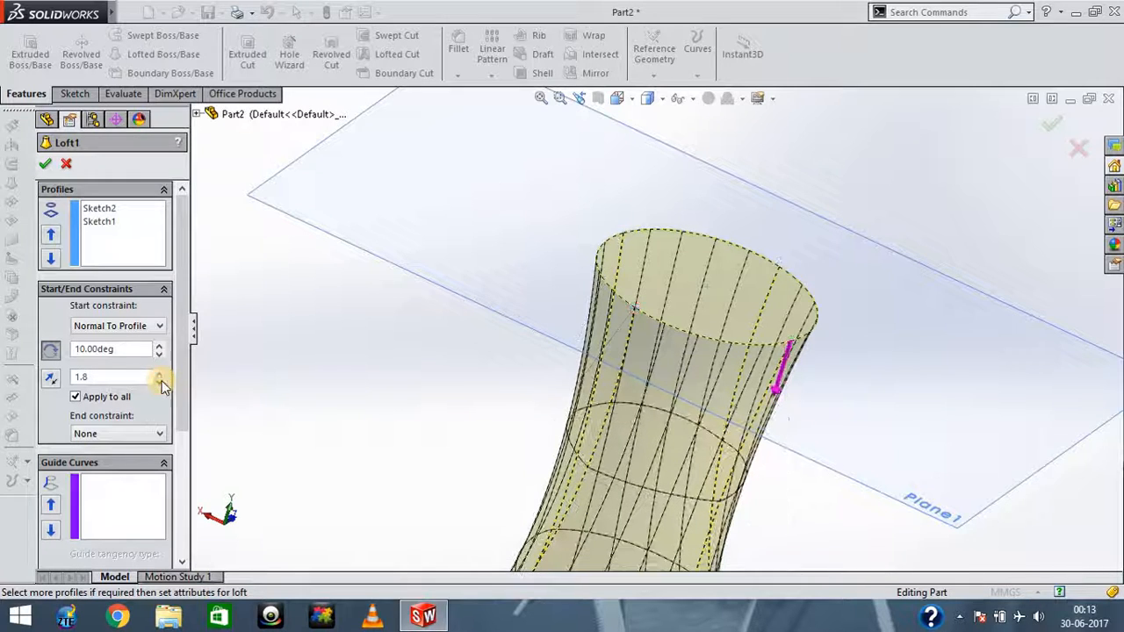
pyautogui.moveTo(112, 375); pyautogui.dragTo(2, 378)
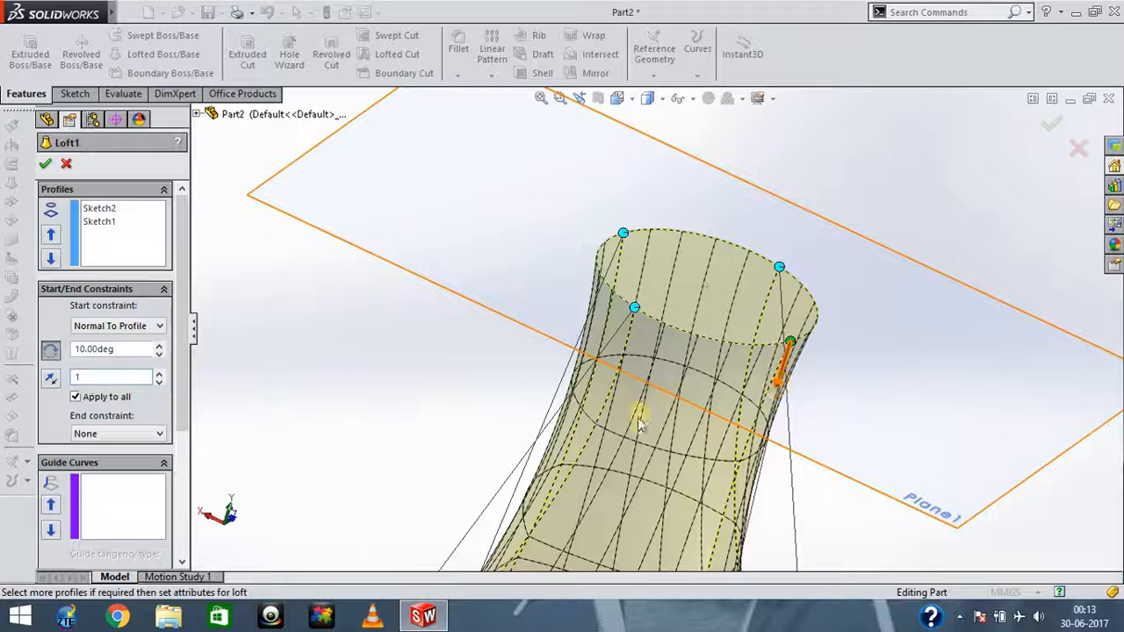
# - Turn off Apply to all for the start constraint and add another connector on the circle's near edge
pyautogui.click(75, 397)
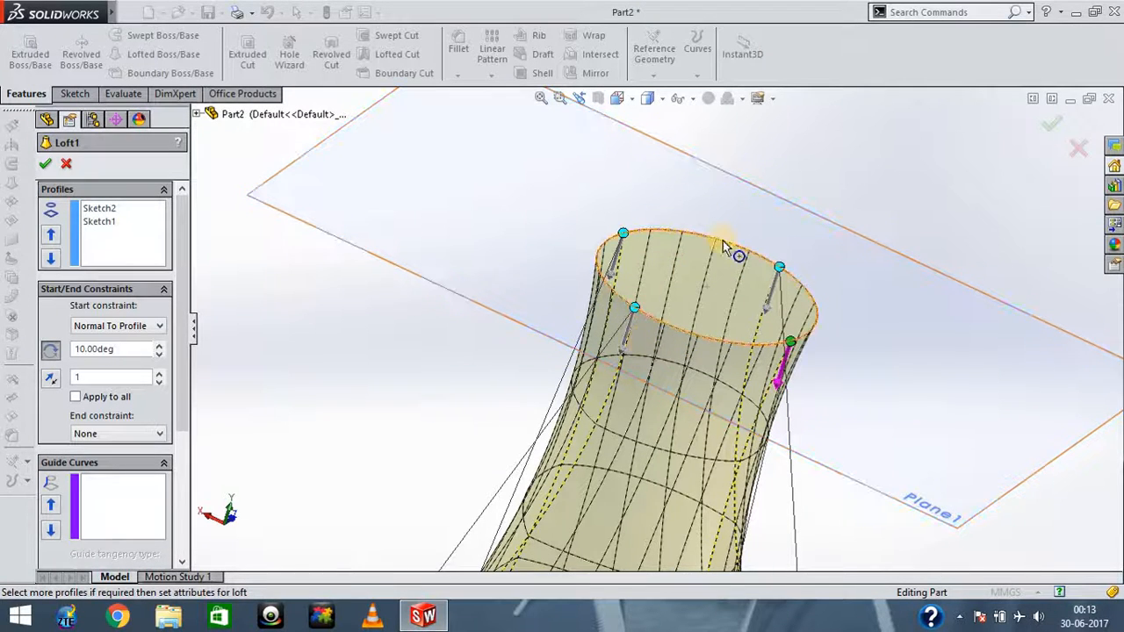
pyautogui.rightClick(675, 325)
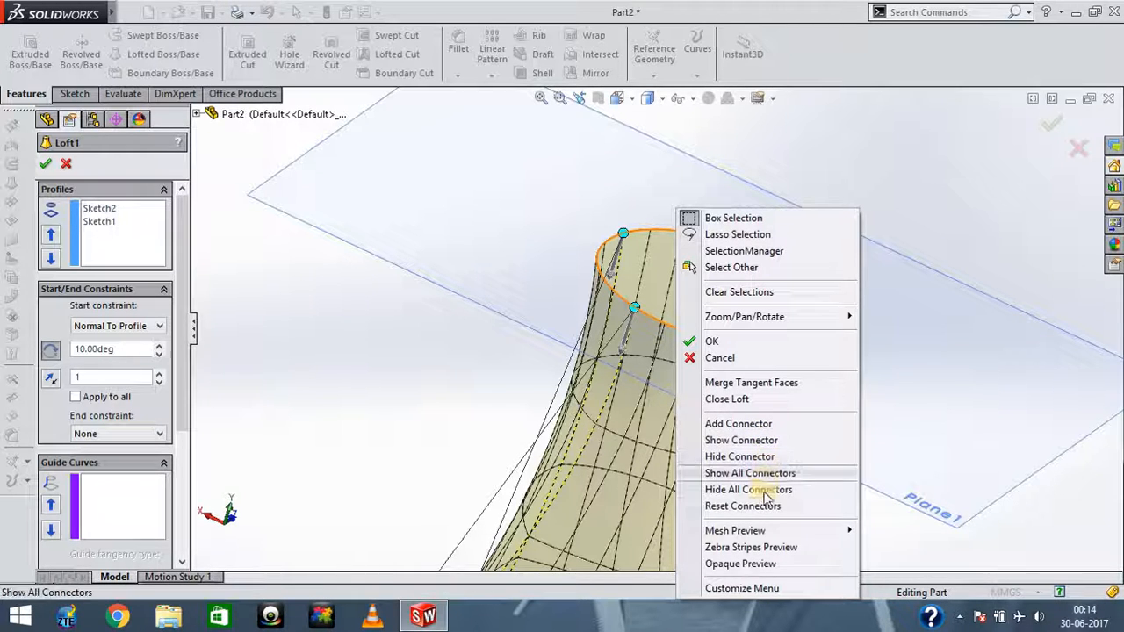
pyautogui.click(757, 424)
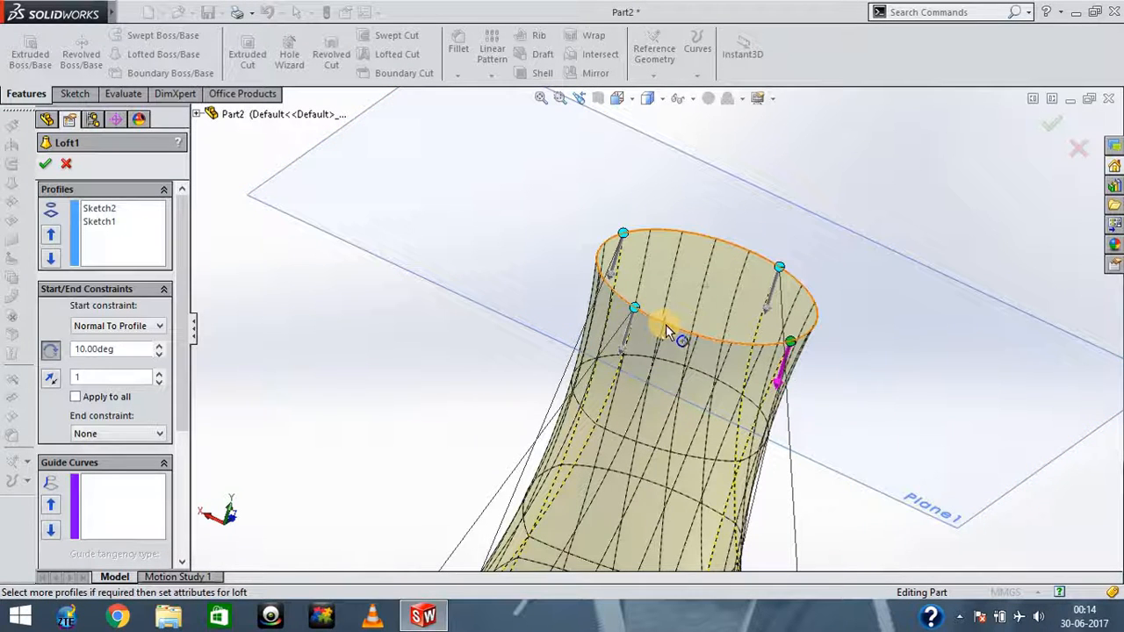
pyautogui.rightClick(694, 333)
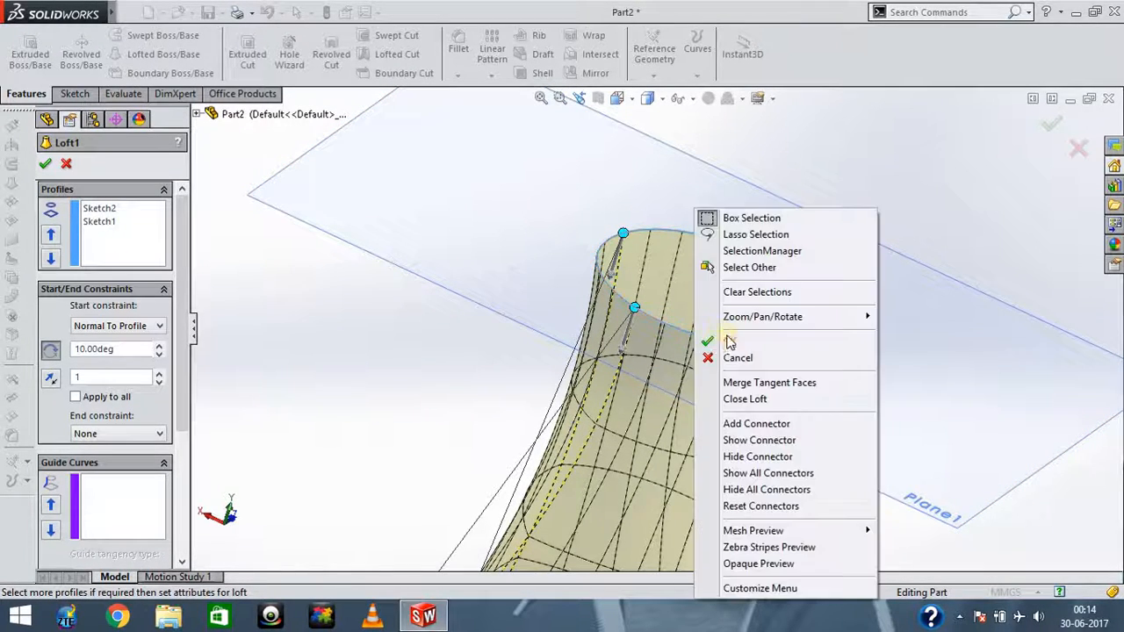
pyautogui.click(753, 423)
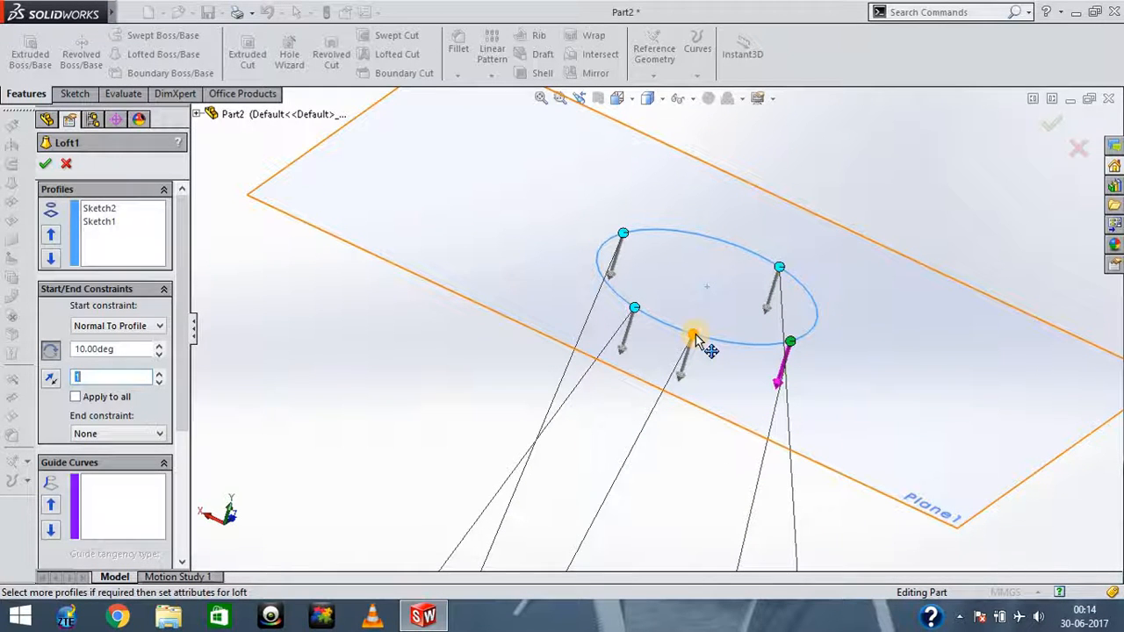
# - Shift the added connector point slightly along the circle and delete that connector
pyautogui.moveTo(695, 340)
pyautogui.mouseDown()
pyautogui.moveTo(753, 344)
pyautogui.moveTo(711, 349)
pyautogui.moveTo(697, 347)
pyautogui.moveTo(724, 343)
pyautogui.moveTo(701, 337)
pyautogui.mouseUp()
pyautogui.rightClick(700, 338)
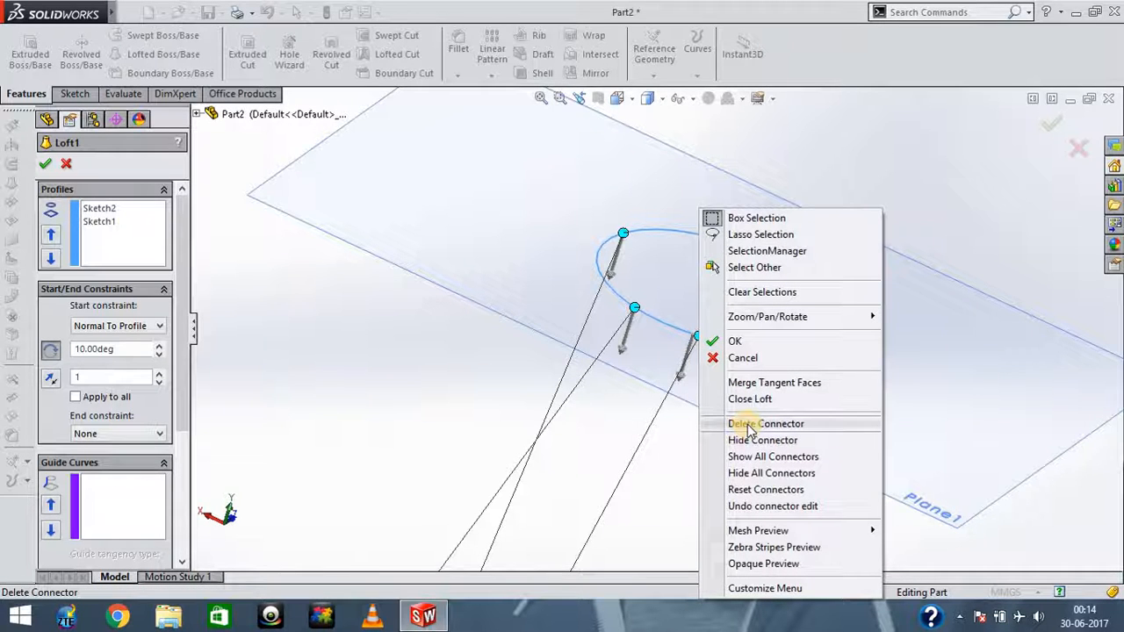
pyautogui.click(744, 423)
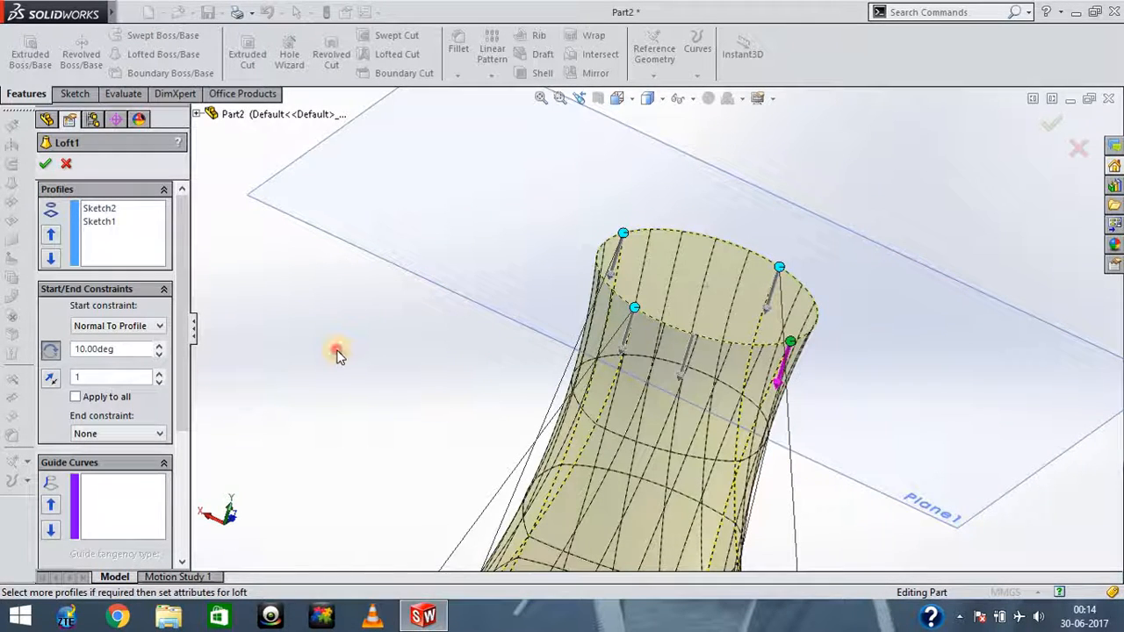
# - Set the loft's end constraint to Normal To Profile
pyautogui.click(151, 434)
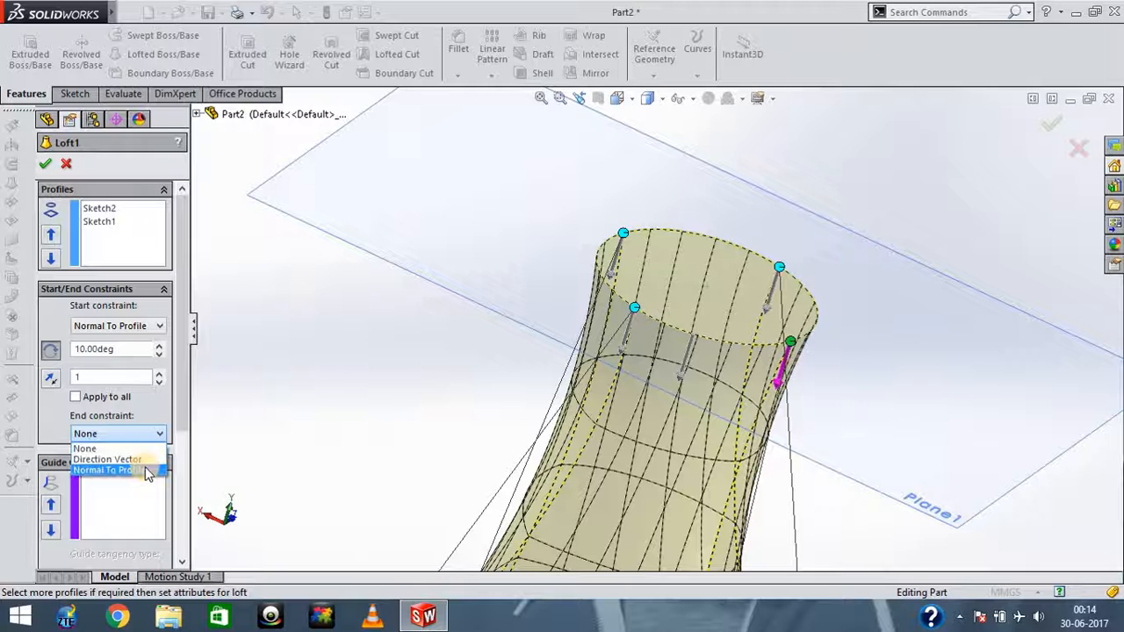
pyautogui.click(145, 470)
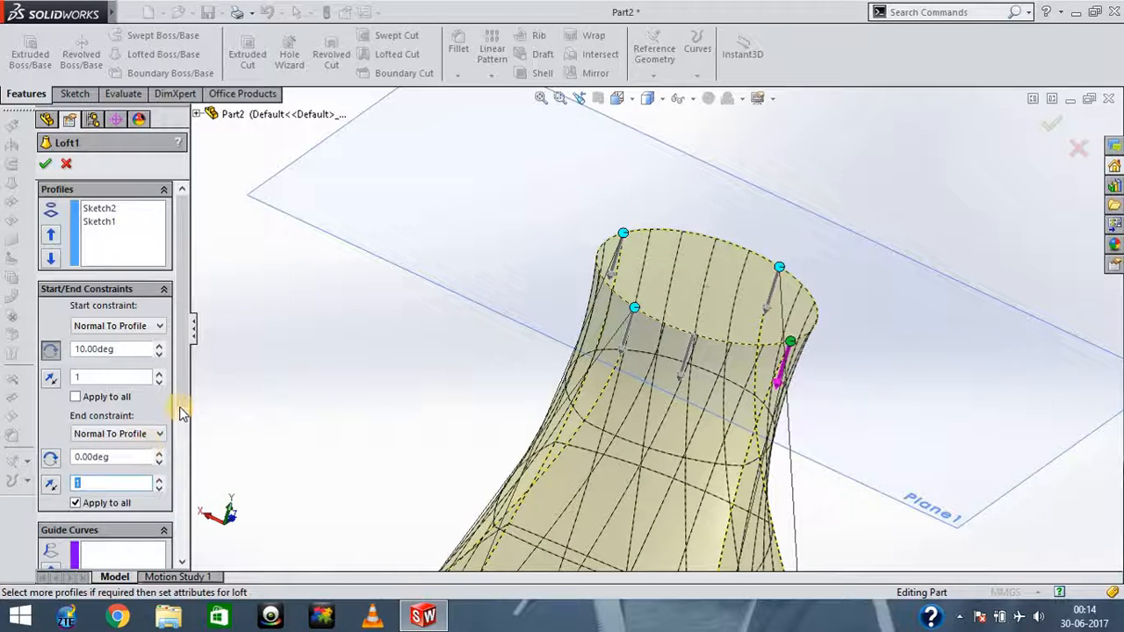
pyautogui.scroll(-2, 183, 426)
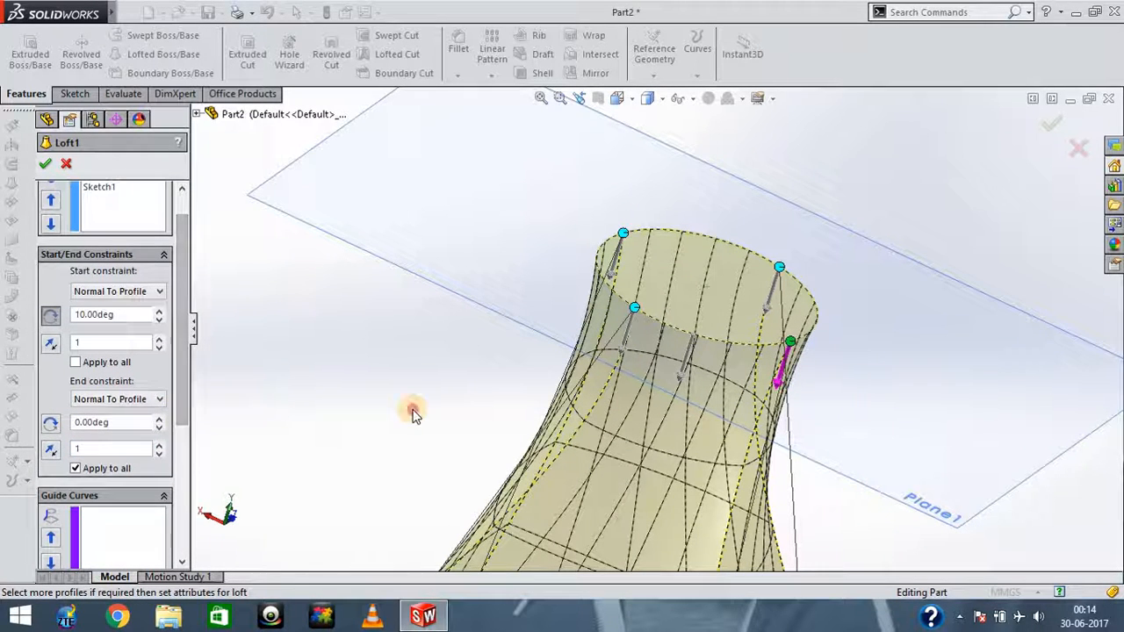
# - Inspect the tangency arrow at the square base and toggle the end constraint's Apply to all option off and on again
pyautogui.hotkey('ctrl', 'Down')
pyautogui.hotkey('ctrl', 'Down')
pyautogui.hotkey('ctrl', 'Up')
pyautogui.hotkey('ctrl', 'Up')
pyautogui.hotkey('ctrl', 'Up')
pyautogui.hotkey('ctrl', 'Up')
pyautogui.hotkey('ctrl', 'Up')
pyautogui.hotkey('ctrl', 'Up')
pyautogui.hotkey('ctrl', 'Up')
pyautogui.hotkey('ctrl', 'Up')
pyautogui.hotkey('ctrl', 'Up')
pyautogui.hotkey('ctrl', 'Up')
pyautogui.hotkey('ctrl', 'Up')
pyautogui.hotkey('ctrl', 'Up')
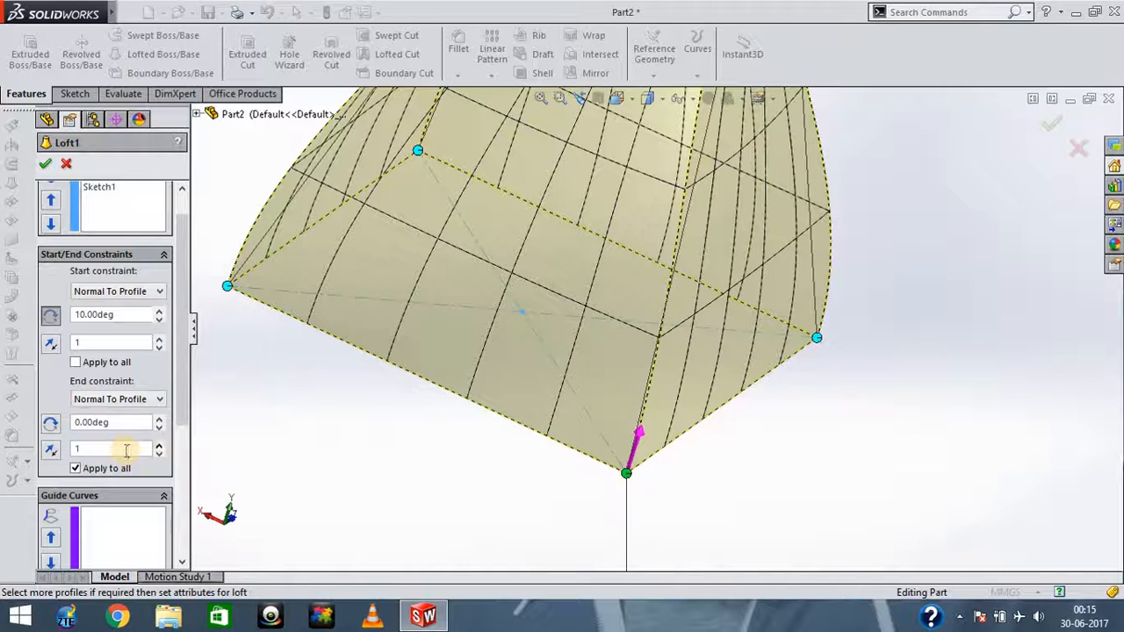
pyautogui.moveTo(114, 453); pyautogui.dragTo(20, 453)
pyautogui.click(76, 469)
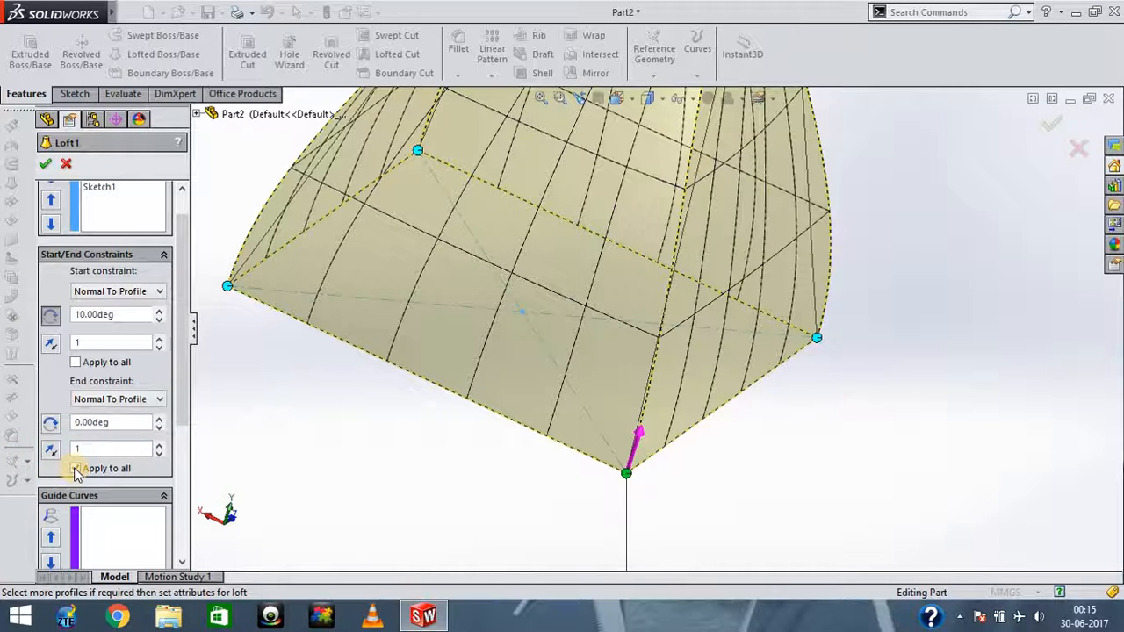
pyautogui.click(75, 469)
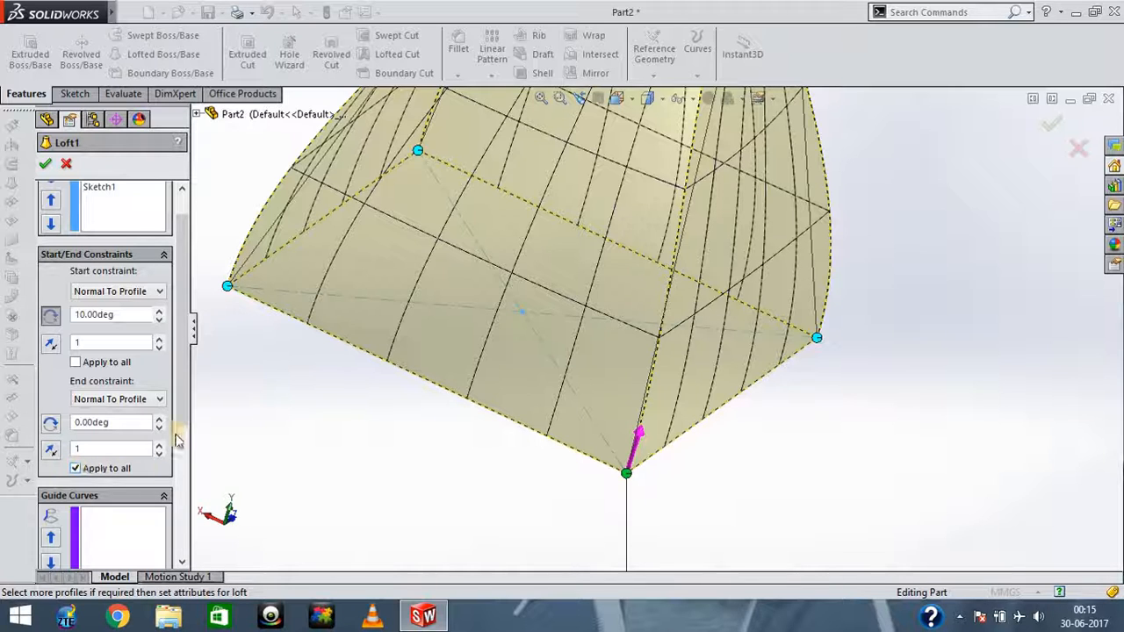
# - Look through the remaining loft settings, including guide curves, expanded centerline parameters, sketch tools and options
pyautogui.moveTo(187, 439); pyautogui.dragTo(176, 486)
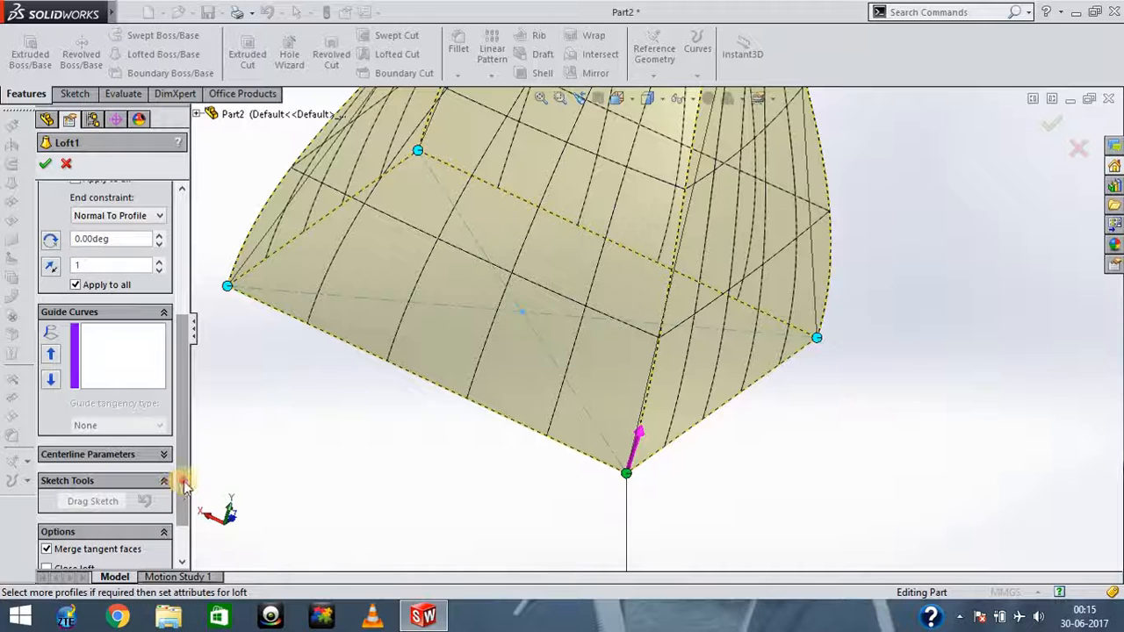
pyautogui.scroll(-2, 176, 518)
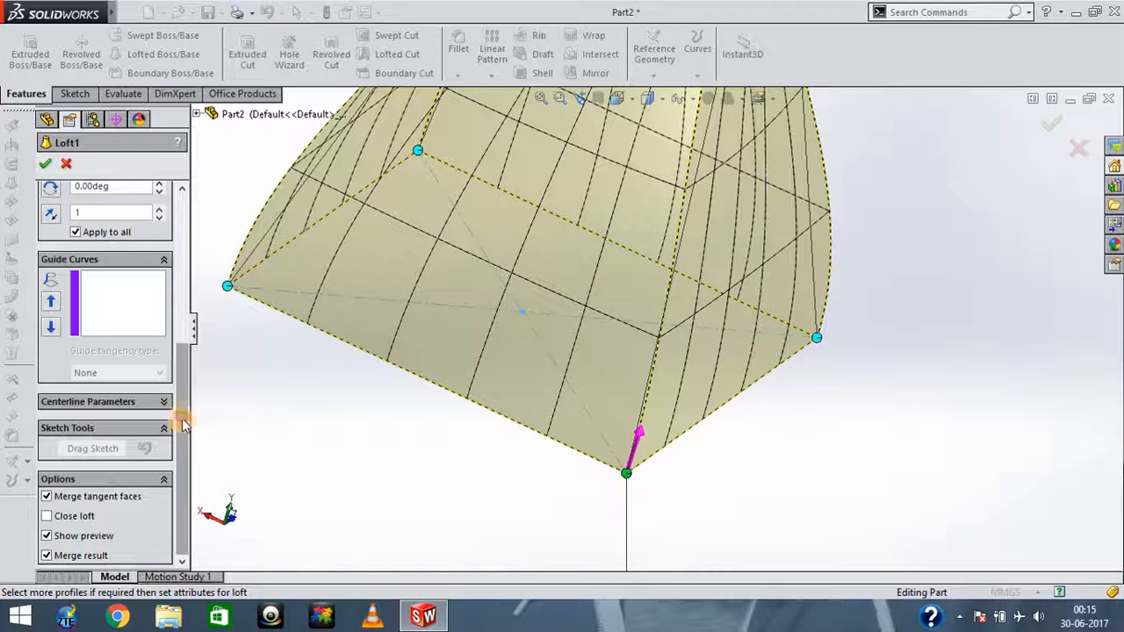
pyautogui.scroll(3, 176, 426)
pyautogui.scroll(-3, 174, 430)
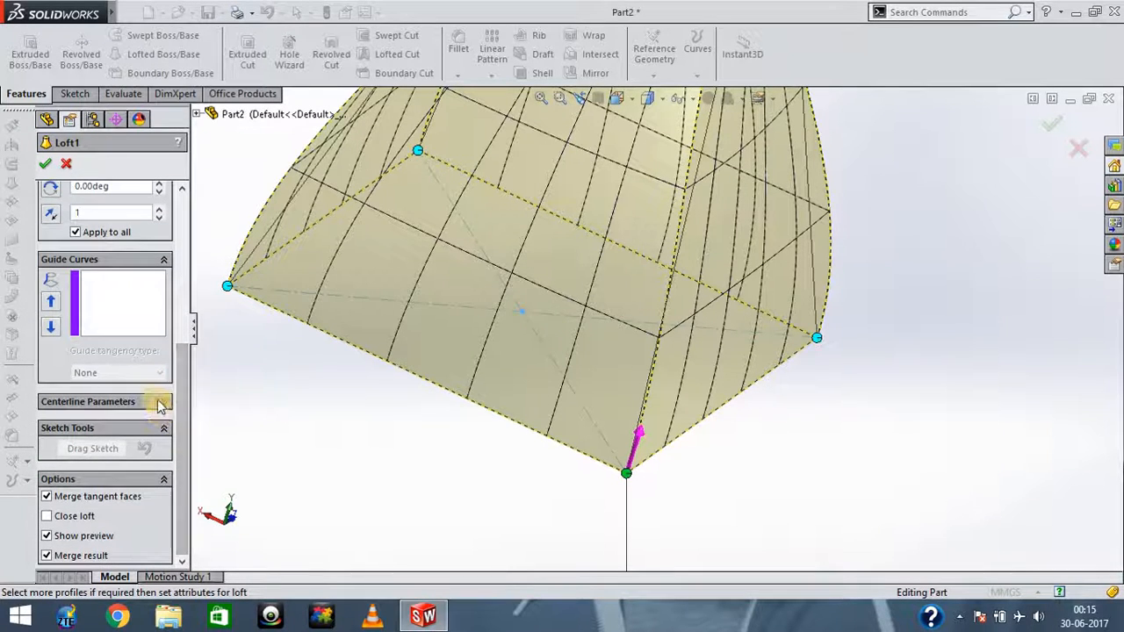
pyautogui.click(164, 401)
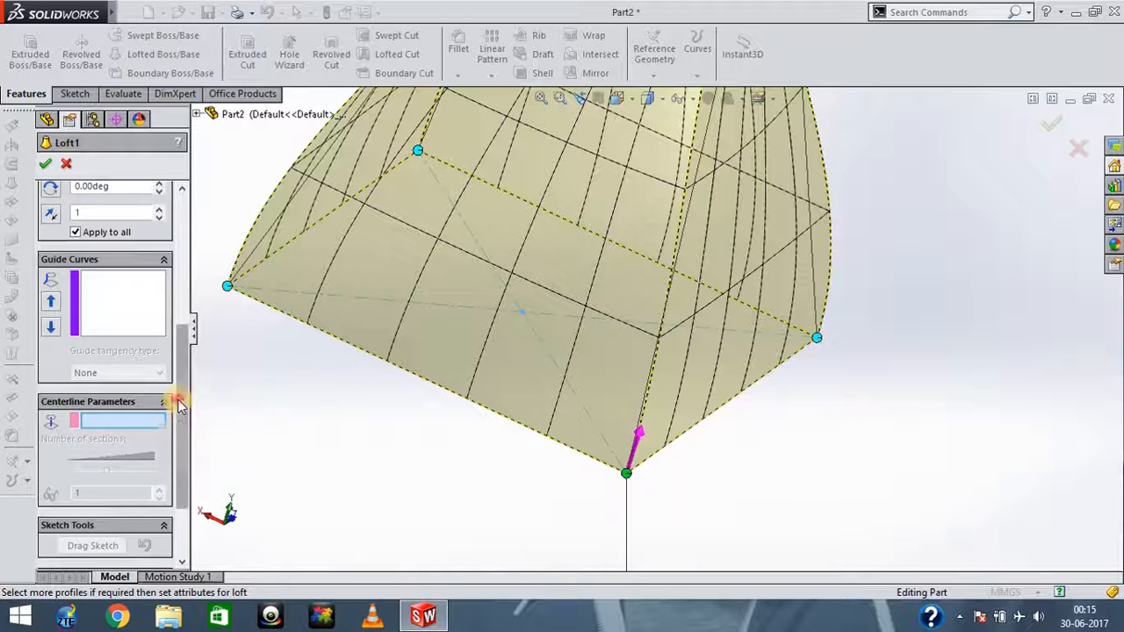
pyautogui.scroll(-3, 176, 439)
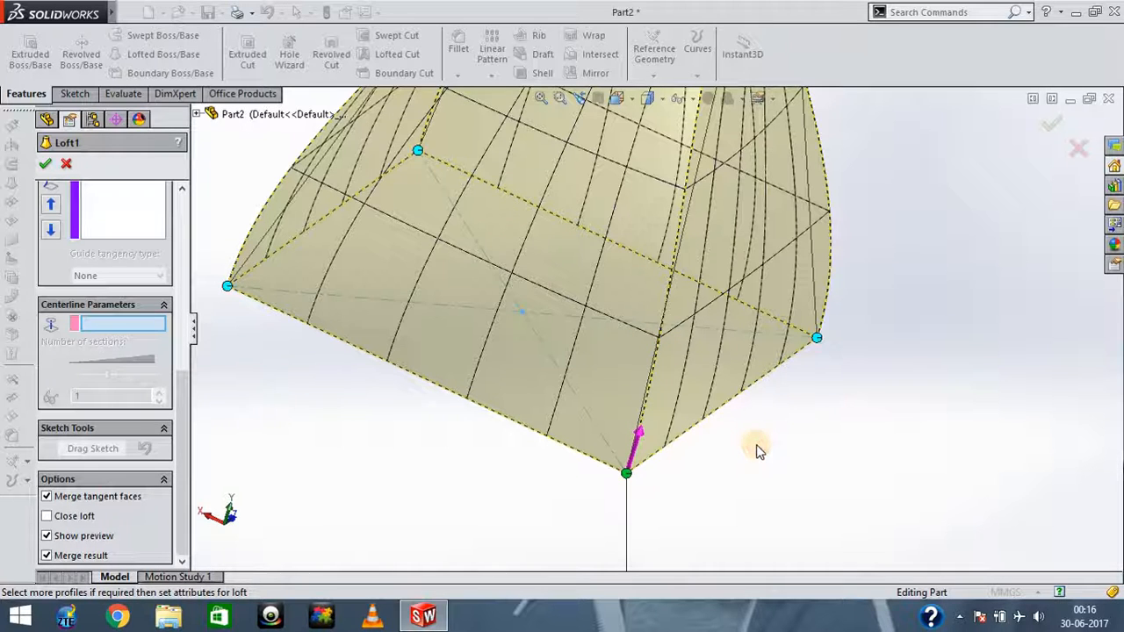
# - Examine the whole loft preview from the circle to the square base, and cancel the loft edit
pyautogui.scroll(2, 620, 204)
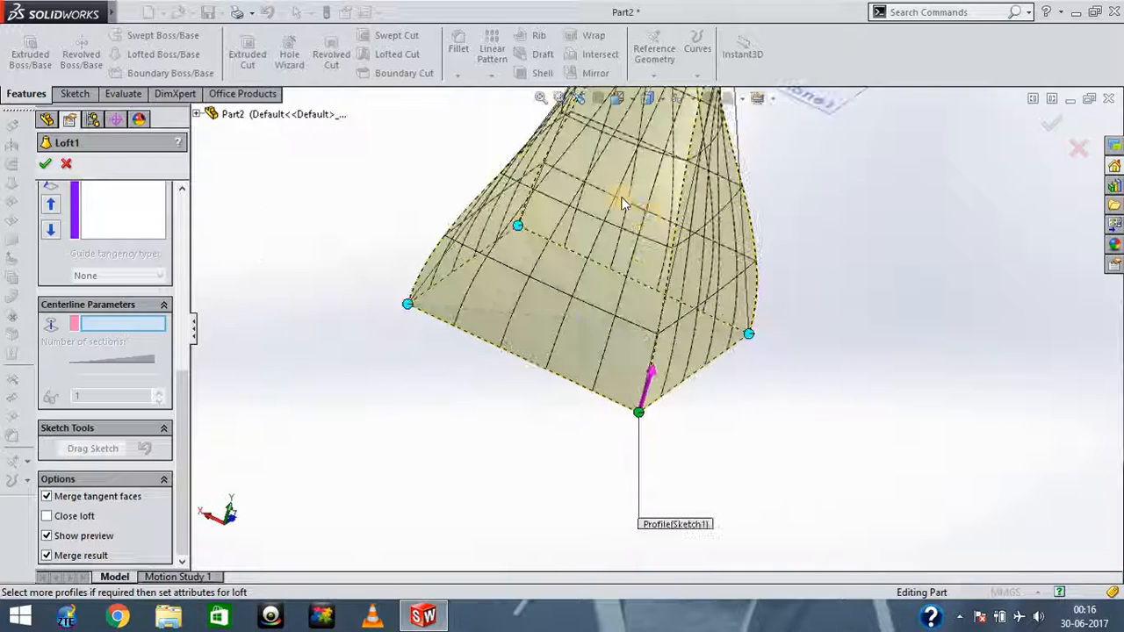
pyautogui.hotkey('ctrl', 'Up')
pyautogui.hotkey('ctrl', 'Up')
pyautogui.hotkey('ctrl', 'Down')
pyautogui.hotkey('ctrl', 'Down')
pyautogui.hotkey('ctrl', 'Down')
pyautogui.hotkey('ctrl', 'Down')
pyautogui.hotkey('ctrl', 'Down')
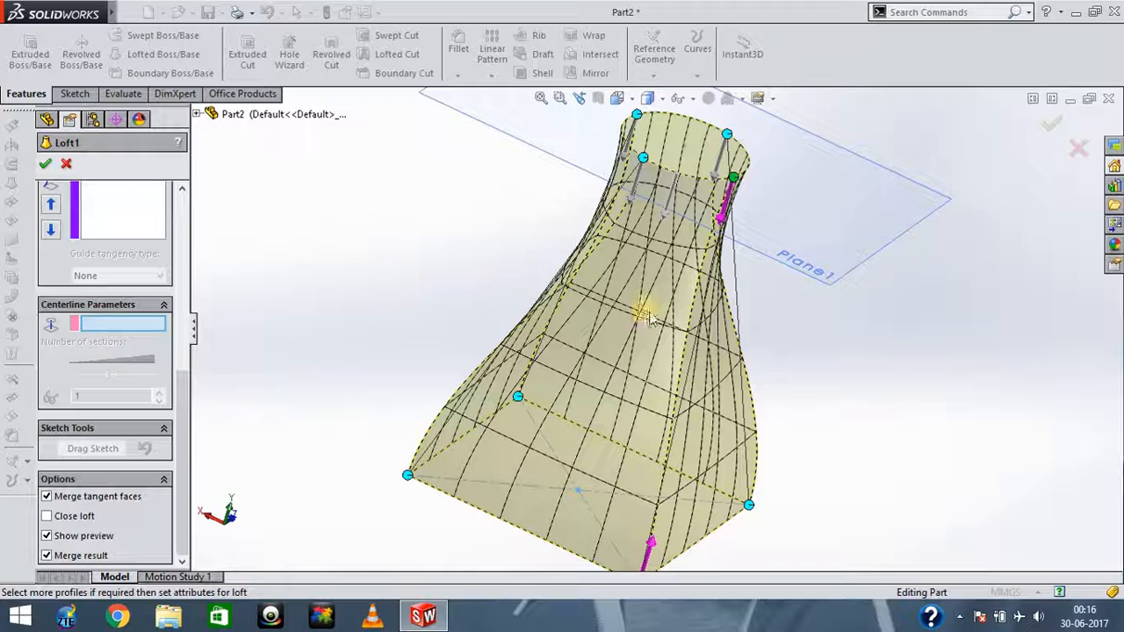
pyautogui.scroll(1, 649, 316)
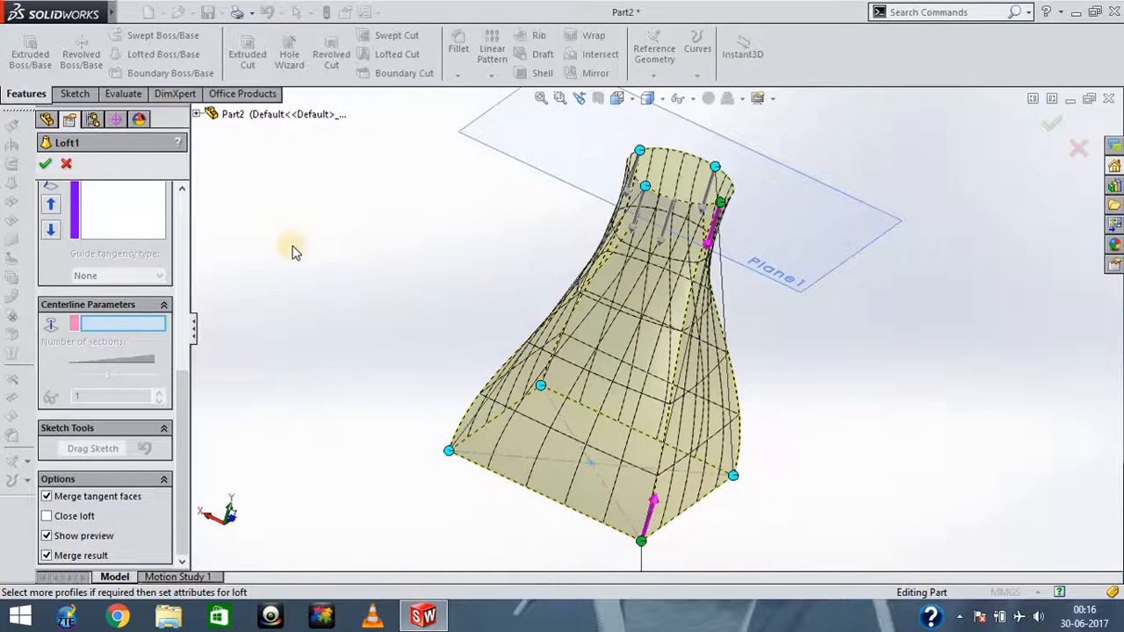
pyautogui.click(67, 166)
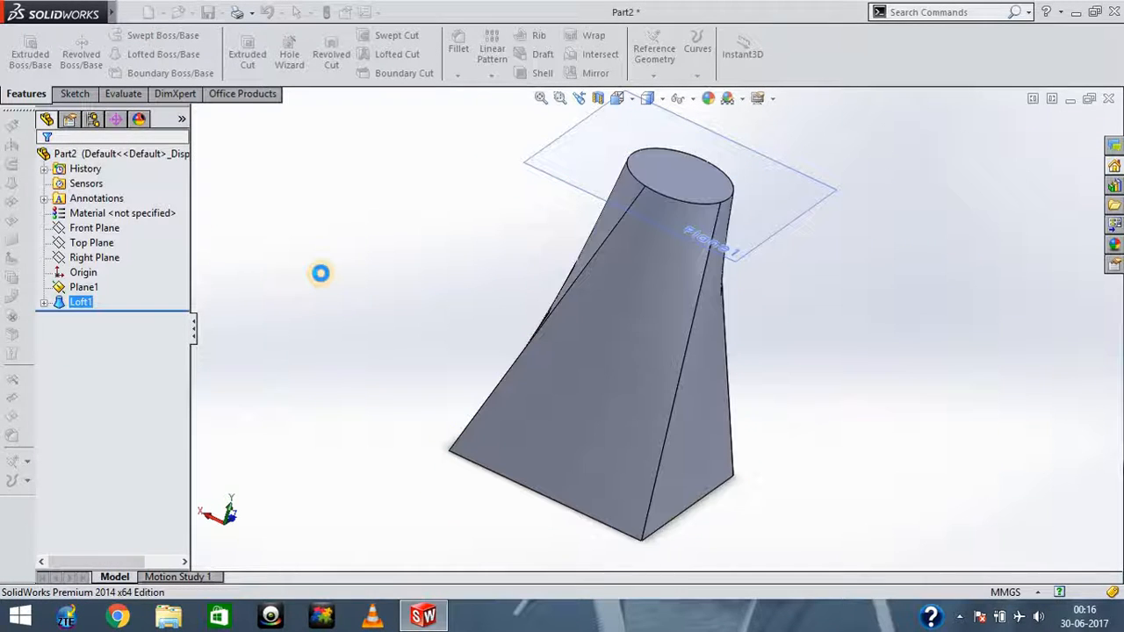
# - Delete the Loft1 feature while keeping its absorbed square and circle sketches
pyautogui.rightClick(79, 303)
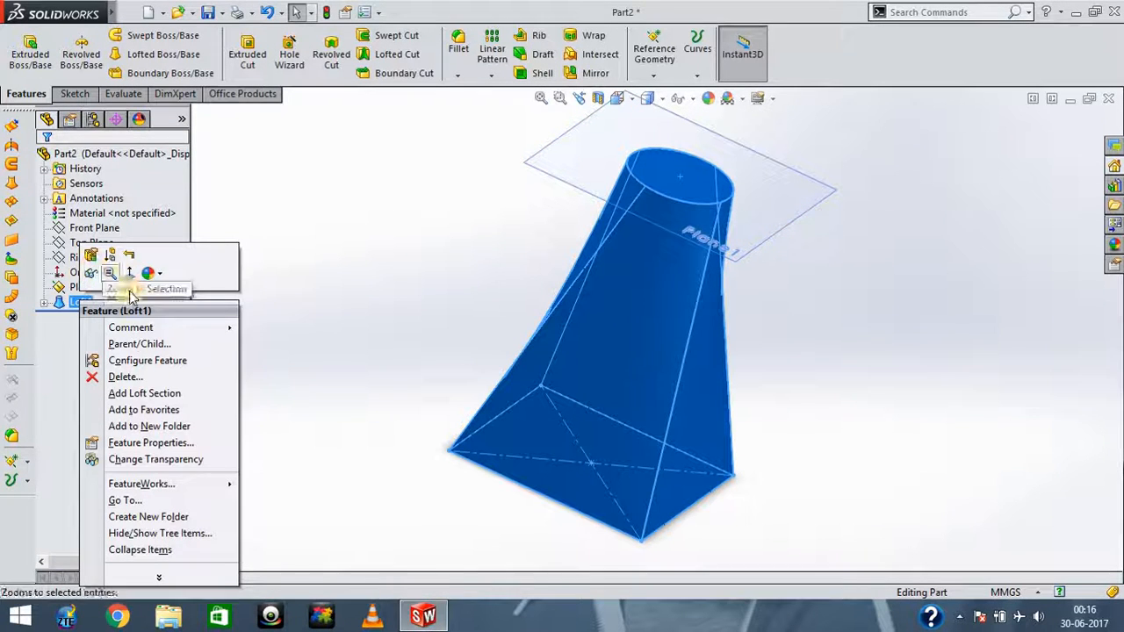
pyautogui.click(125, 377)
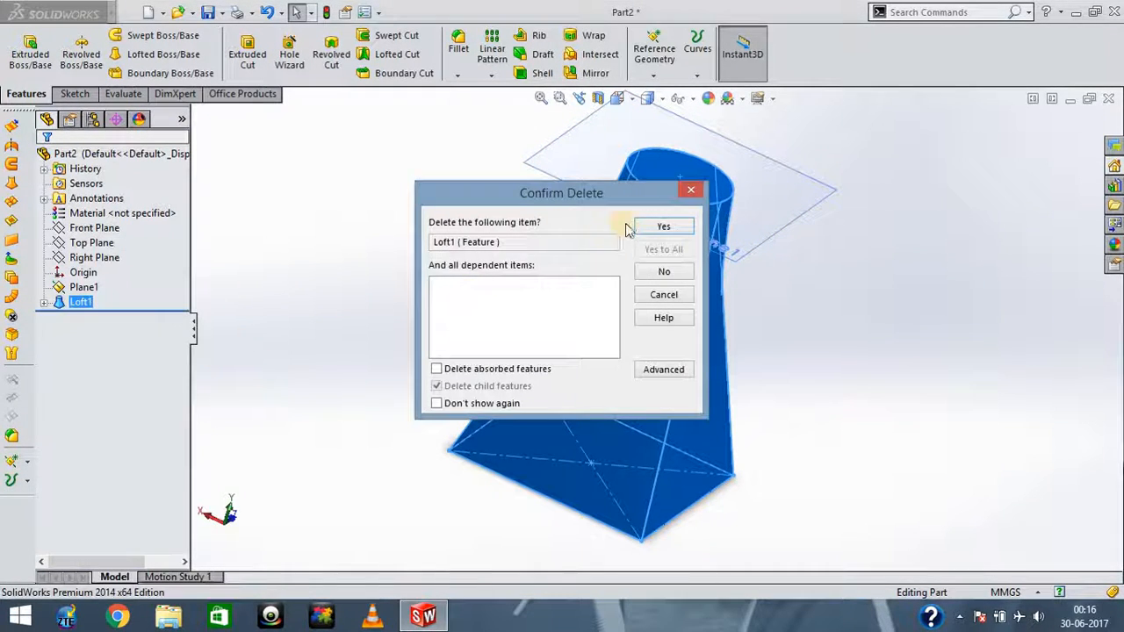
pyautogui.click(660, 228)
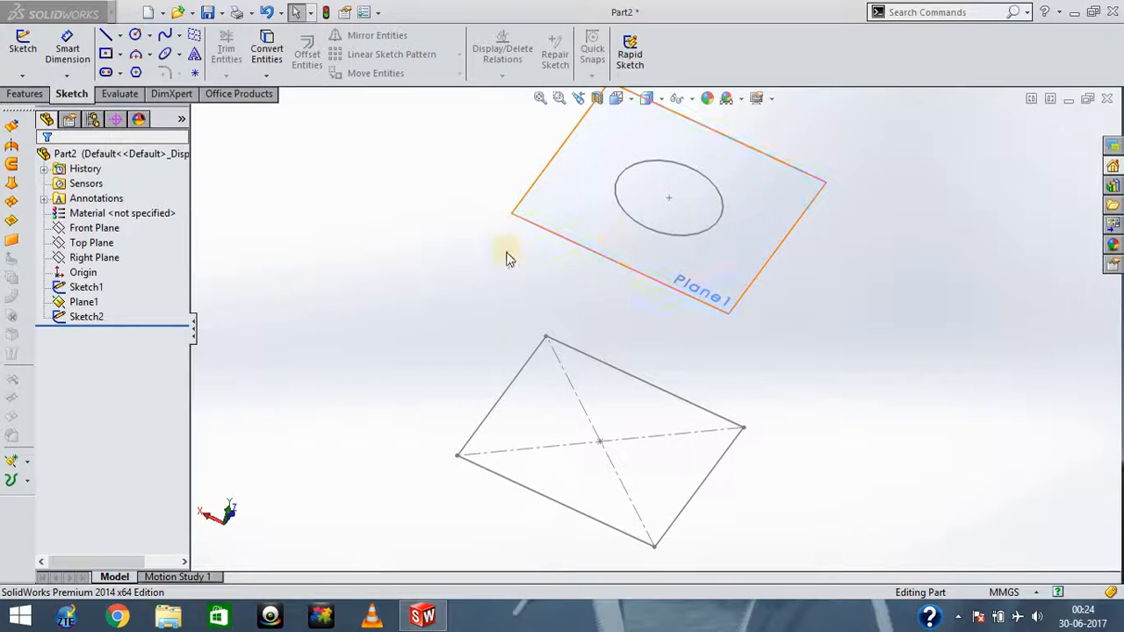
# - On the Front Plane, sketch a three-point arc of about 146 mm radius from the square's center to the circle's center
pyautogui.click(600, 440)
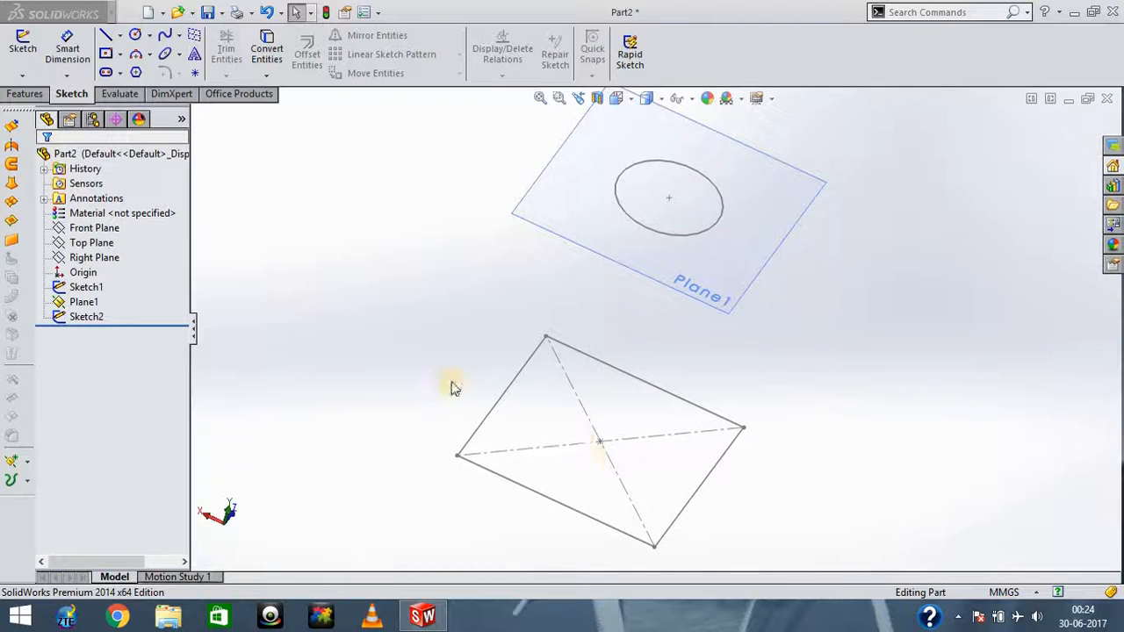
pyautogui.click(101, 257)
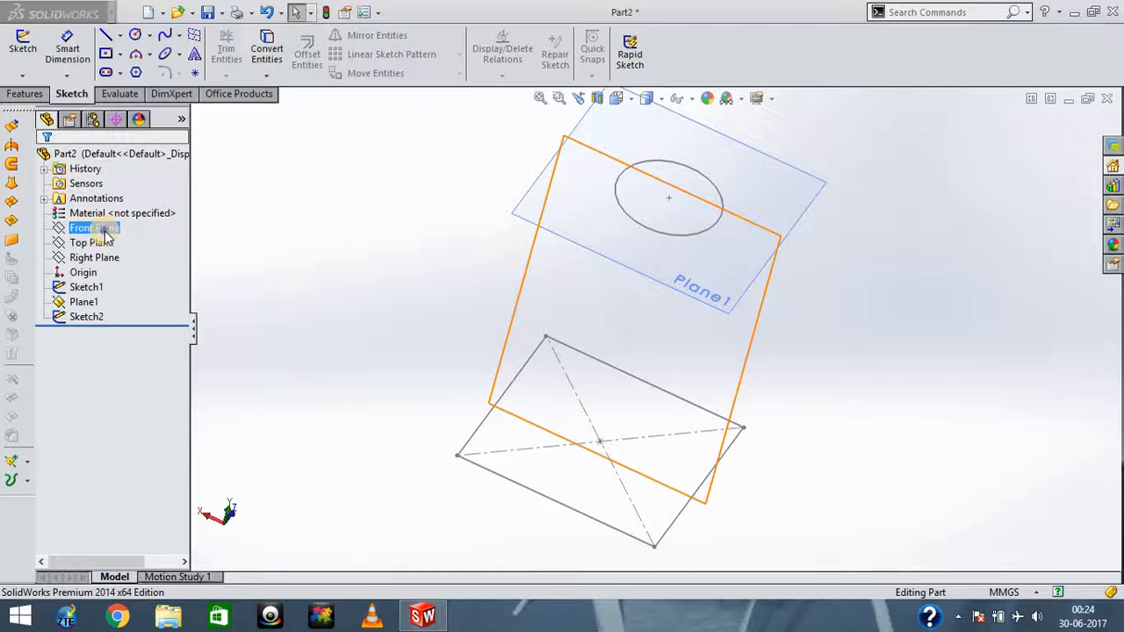
pyautogui.click(103, 230)
pyautogui.rightClick(103, 231)
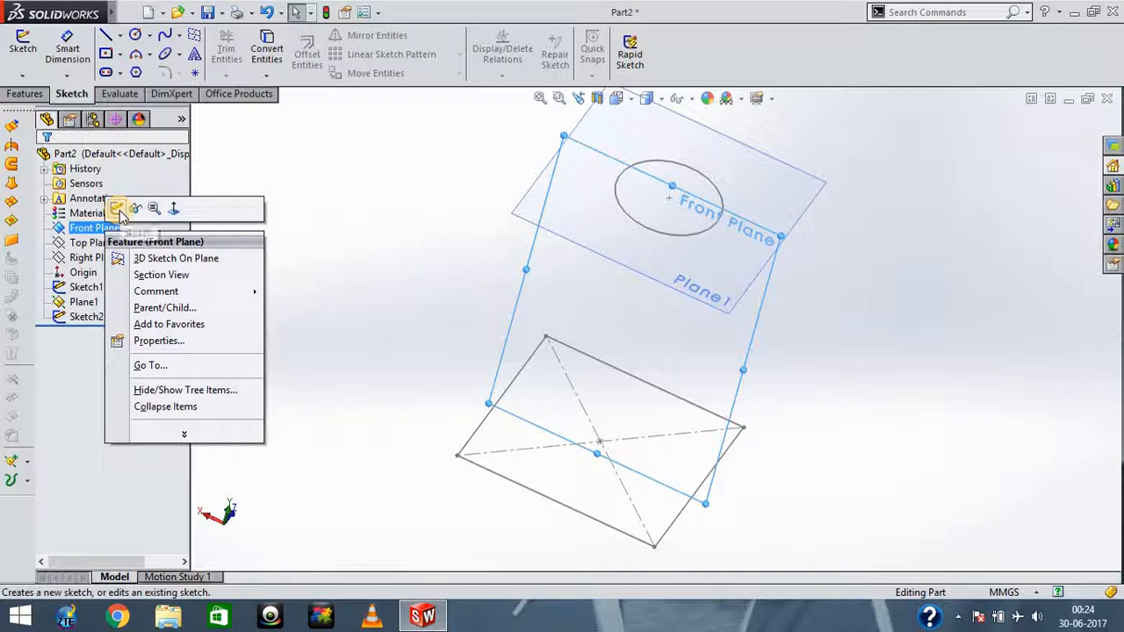
pyautogui.click(119, 212)
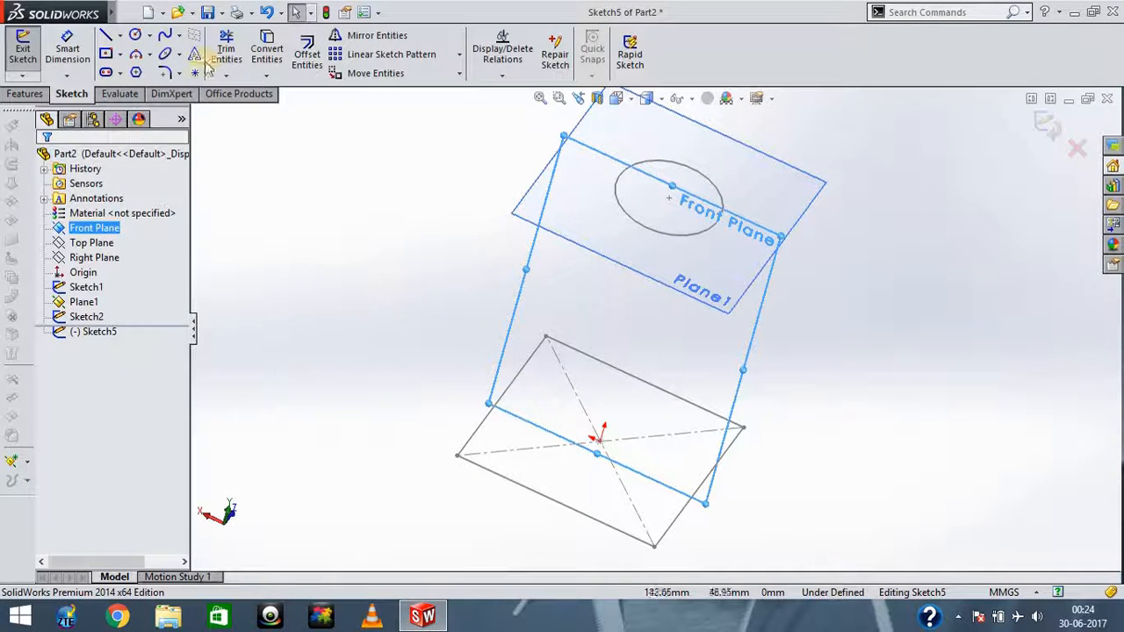
pyautogui.click(137, 53)
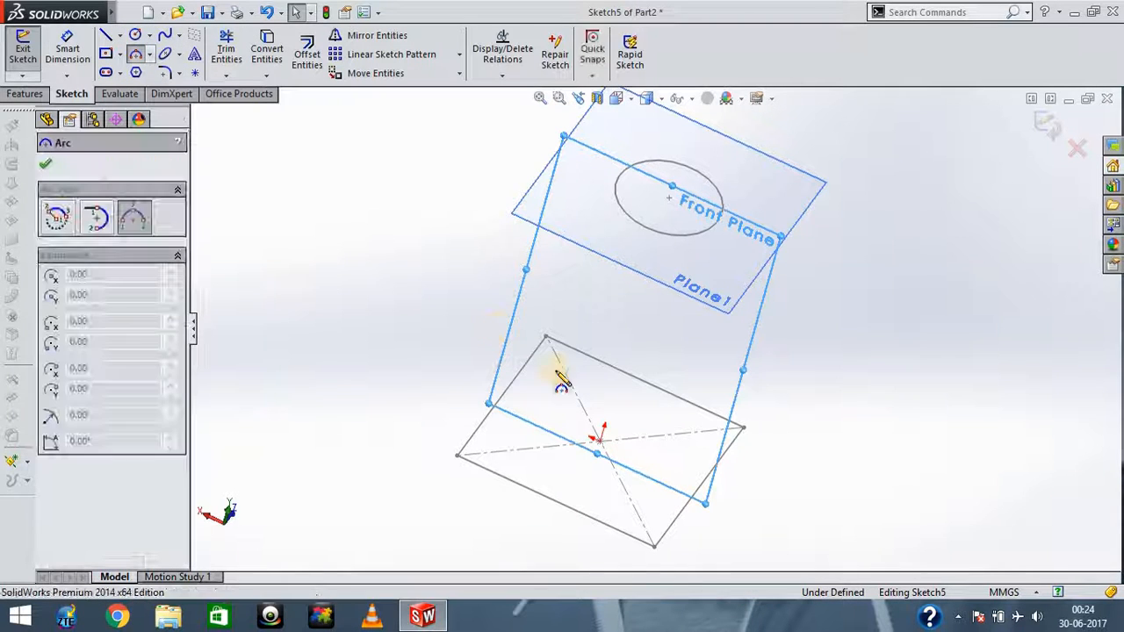
pyautogui.click(600, 440)
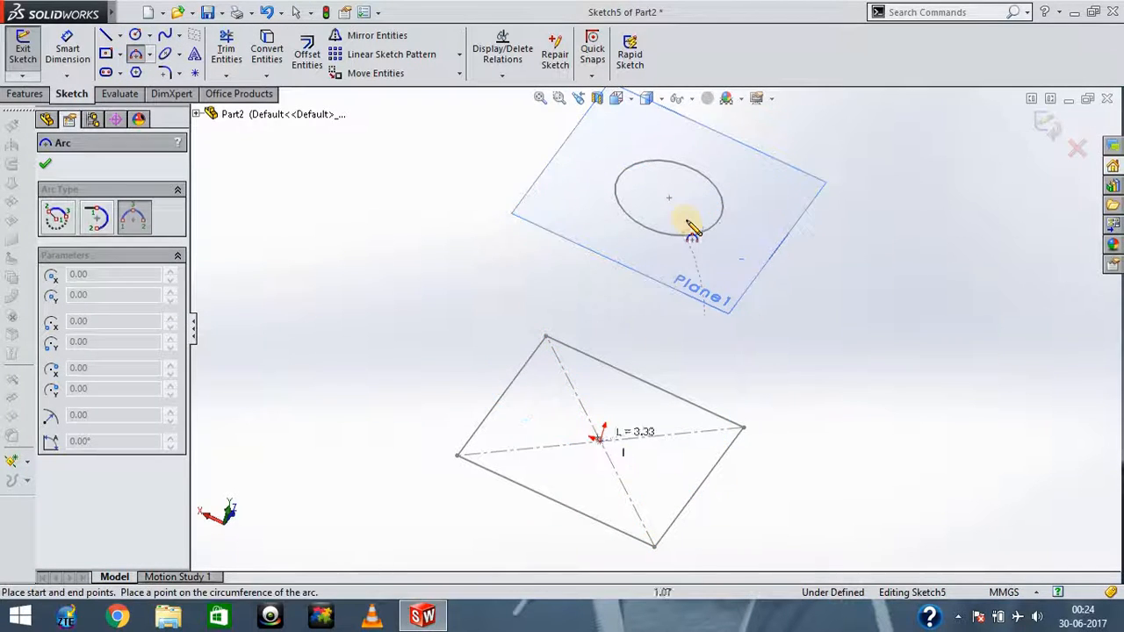
pyautogui.click(668, 199)
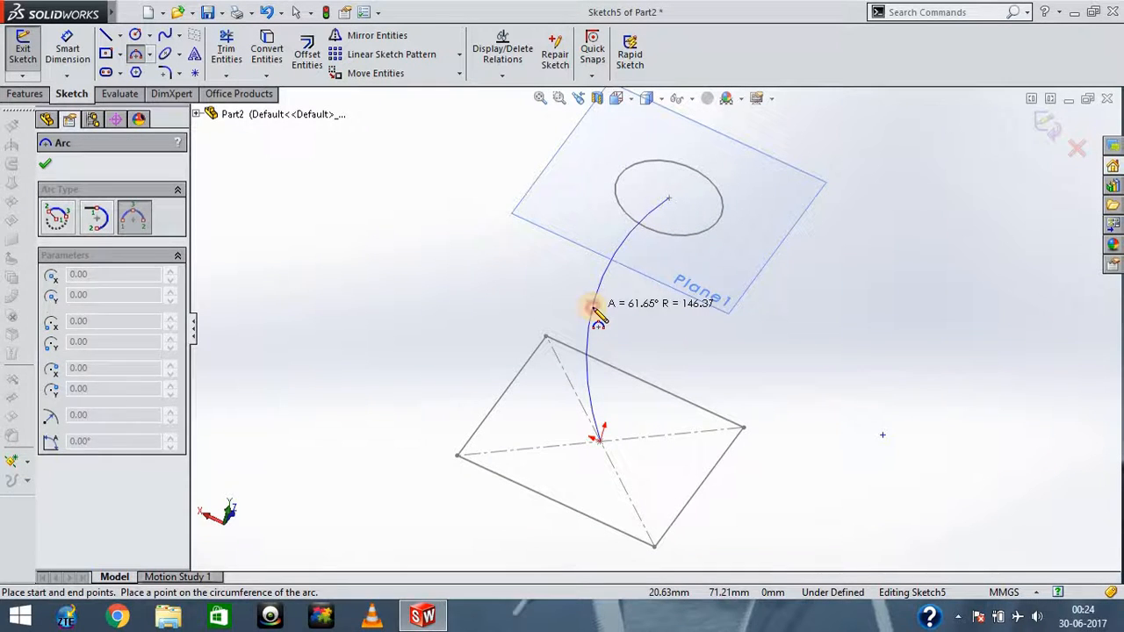
pyautogui.click(594, 304)
# - Dimension the arc's radius as 140 mm and exit the sketch
pyautogui.click(66, 51)
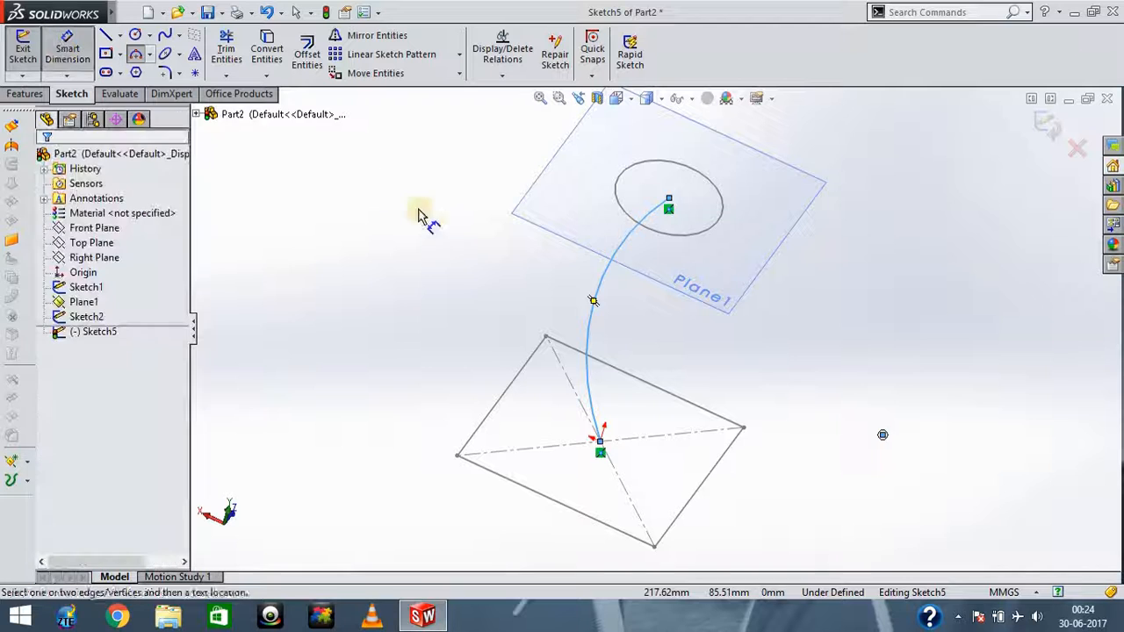
pyautogui.click(594, 314)
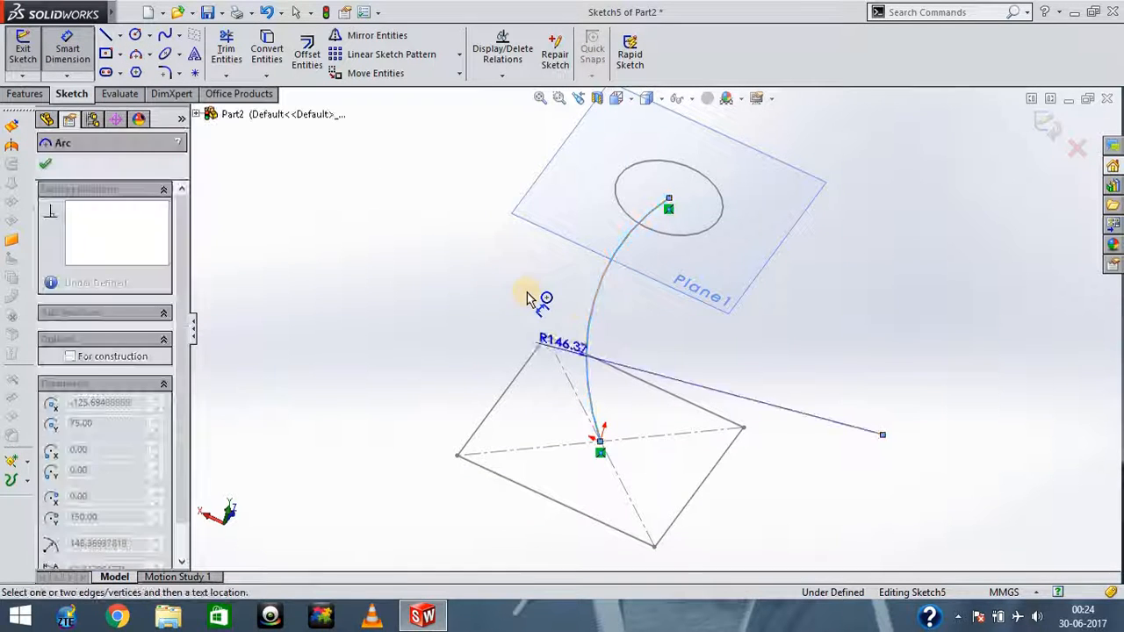
pyautogui.click(503, 287)
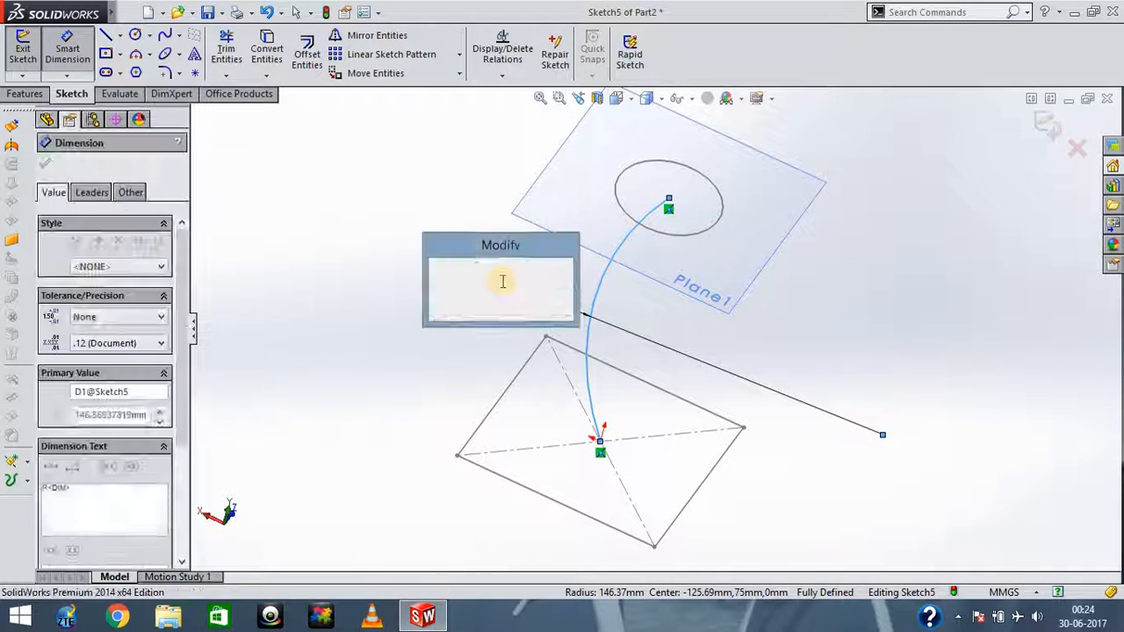
pyautogui.write('140')
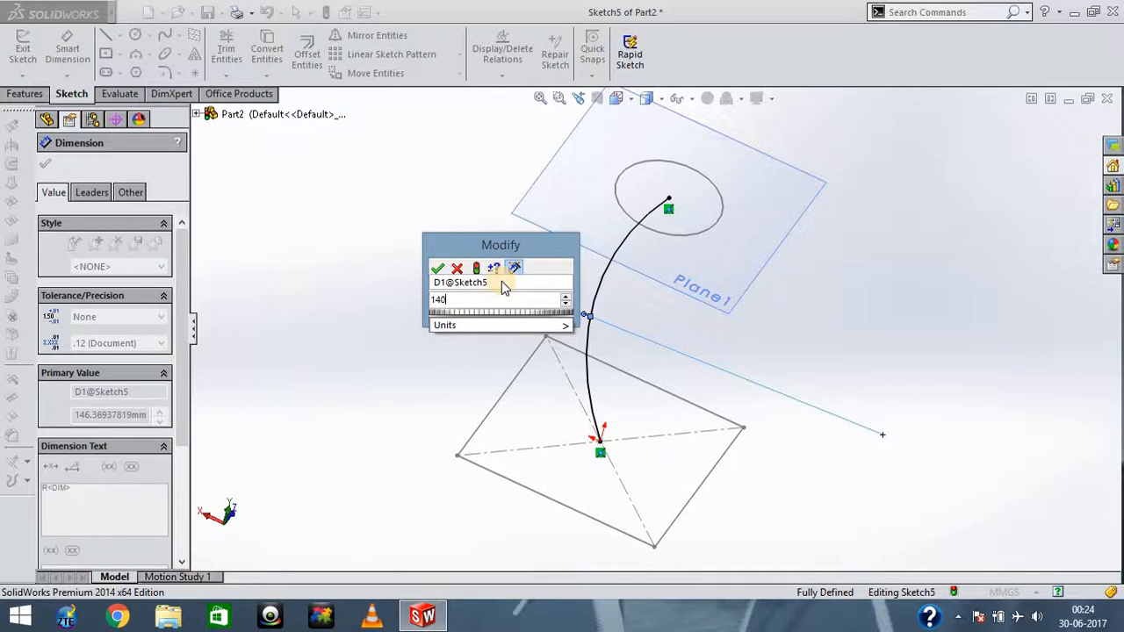
pyautogui.press('Return')
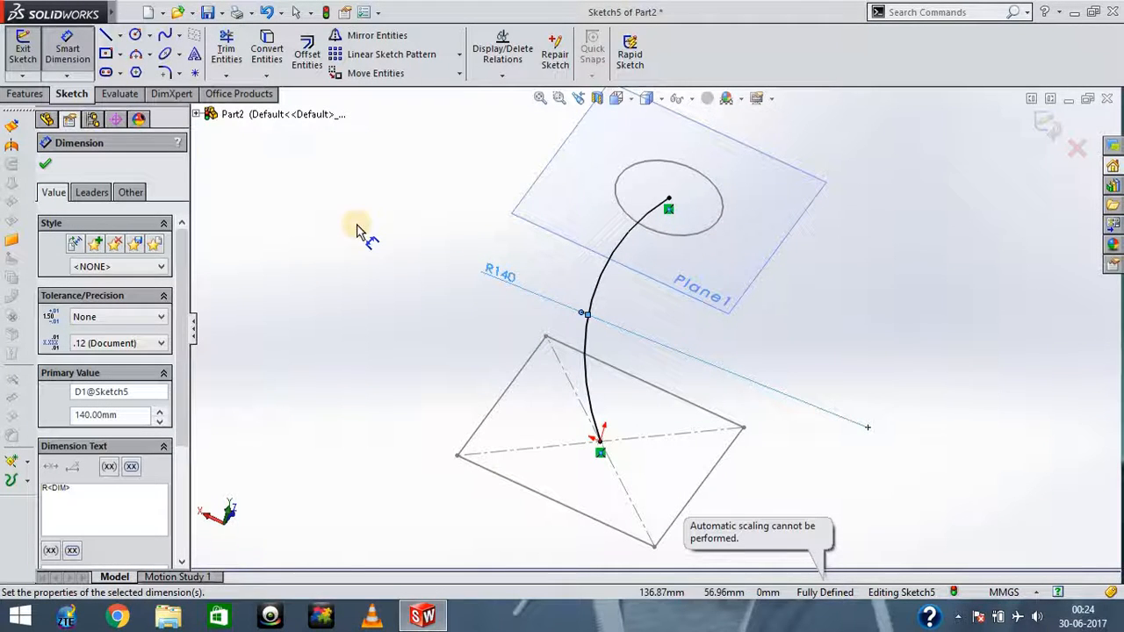
pyautogui.click(21, 52)
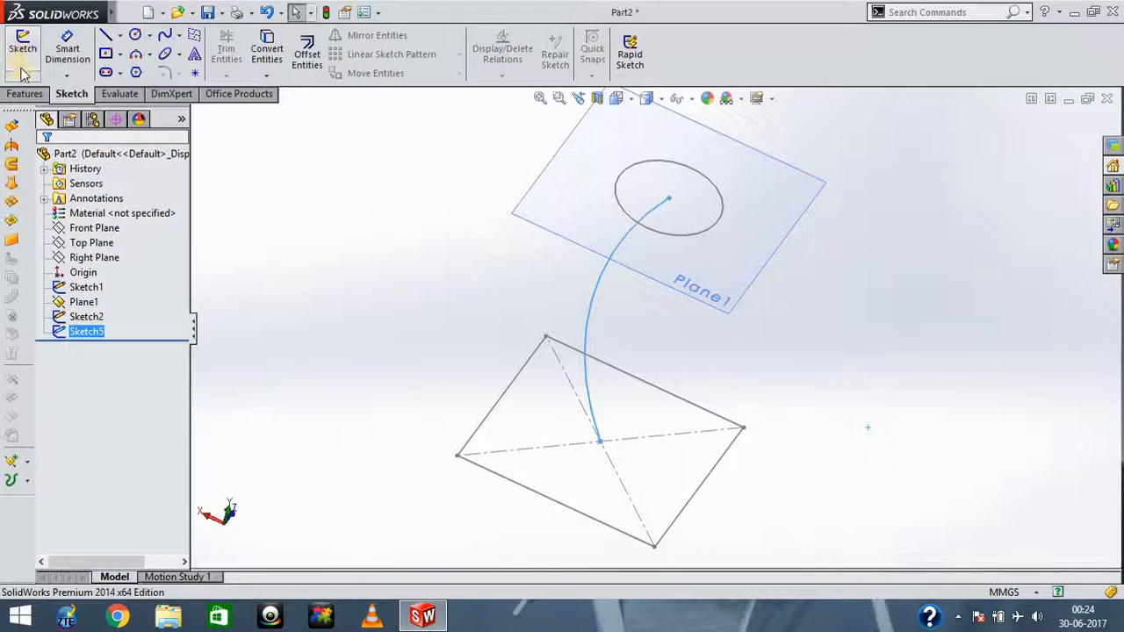
# - Start a Lofted Boss/Base with the circle and the square base as its profiles
pyautogui.click(21, 94)
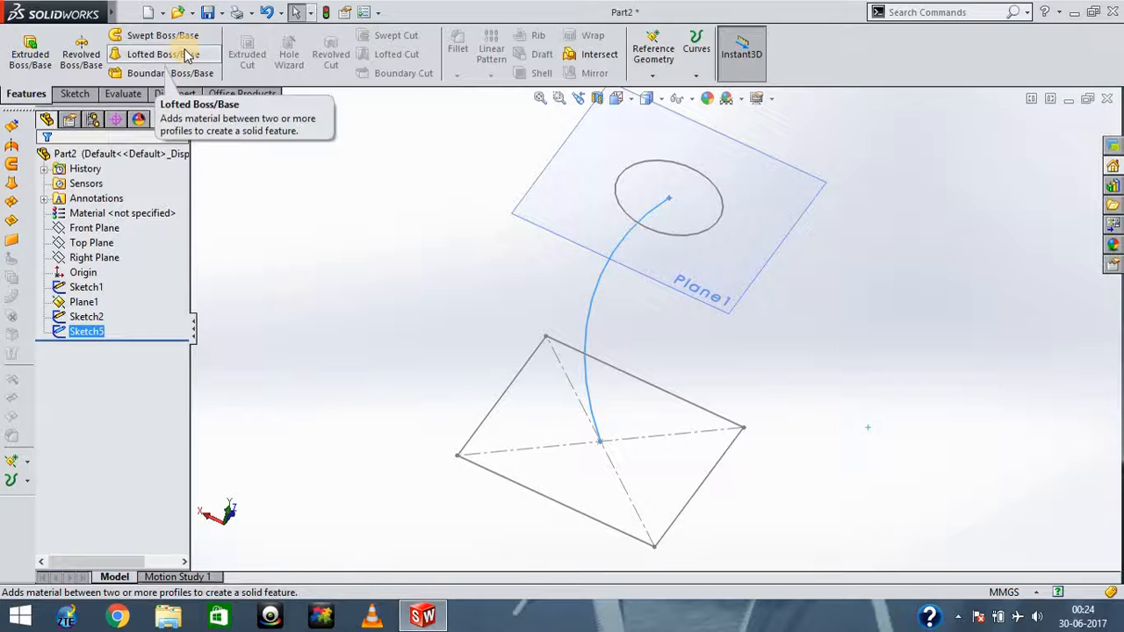
pyautogui.click(148, 54)
pyautogui.click(115, 229)
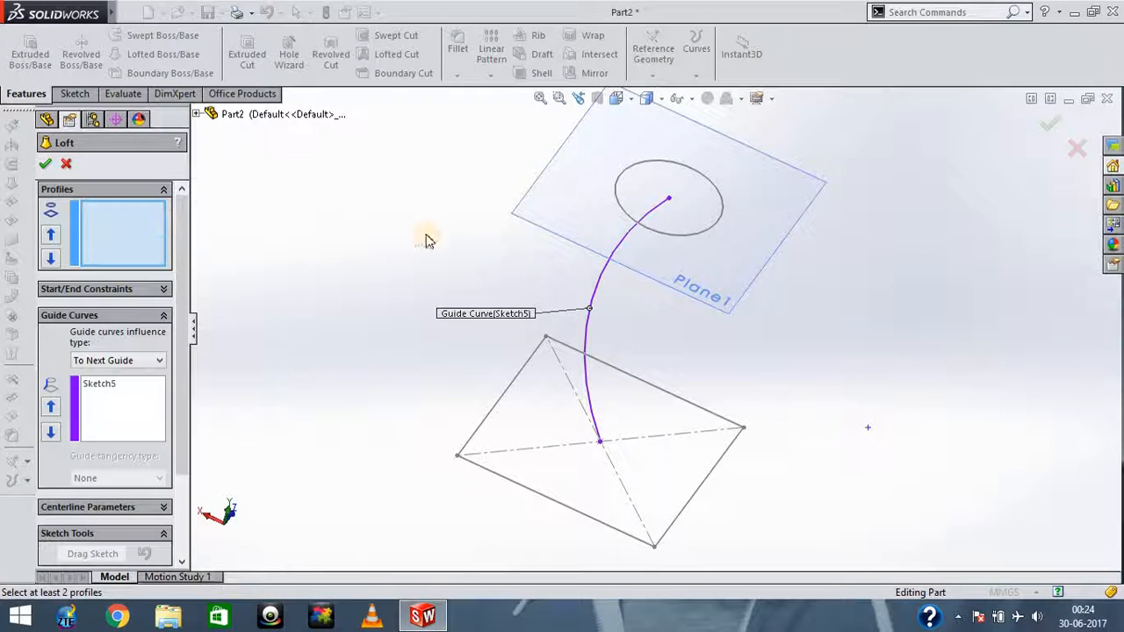
pyautogui.click(623, 200)
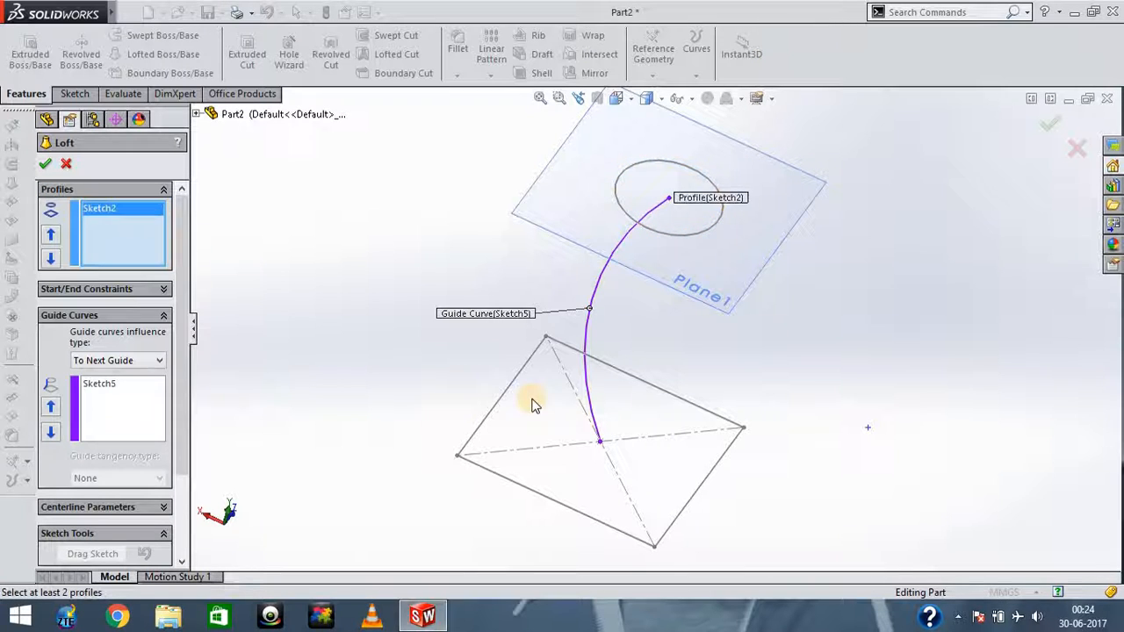
pyautogui.click(479, 434)
# - Remove the arc sketch from the loft's guide curves and assign it as the centerline instead
pyautogui.click(131, 392)
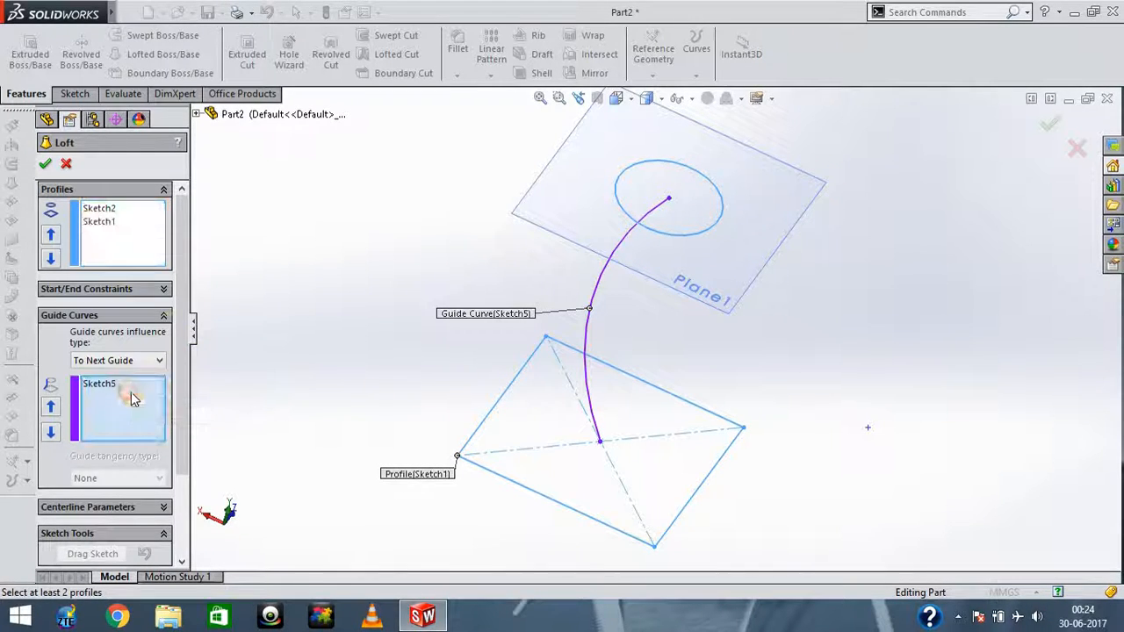
pyautogui.moveTo(175, 340); pyautogui.dragTo(173, 412)
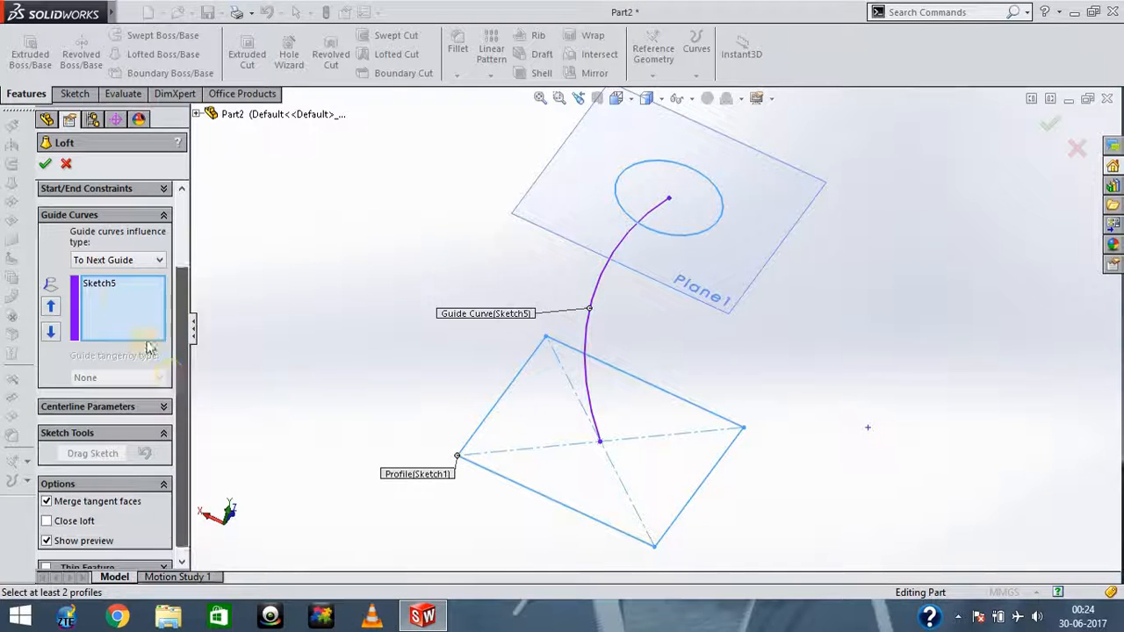
pyautogui.click(109, 289)
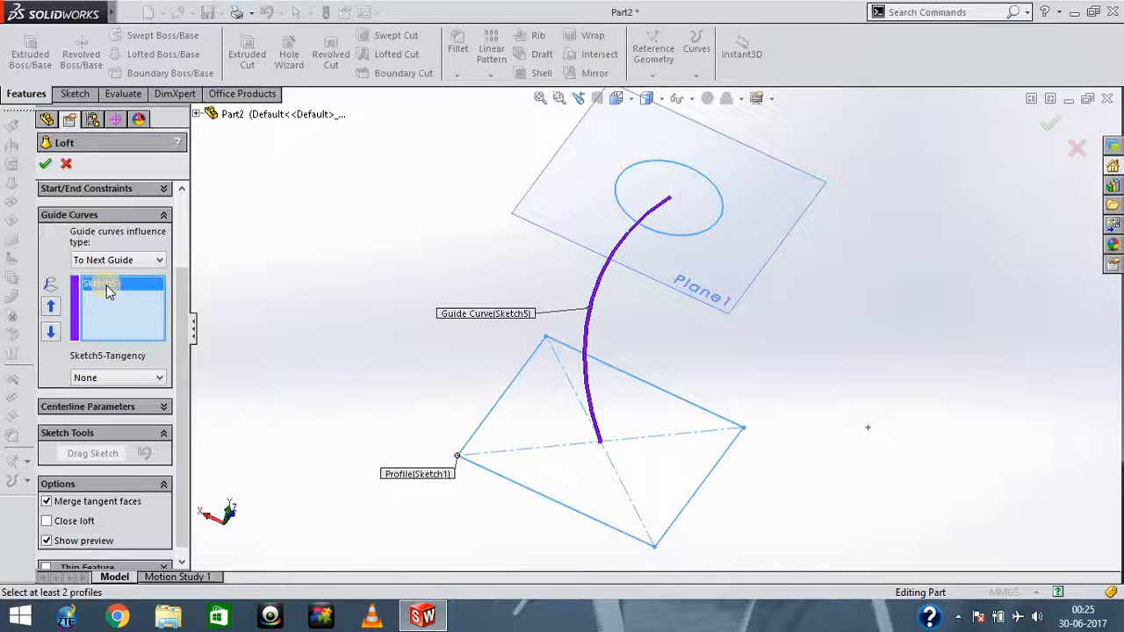
pyautogui.rightClick(109, 291)
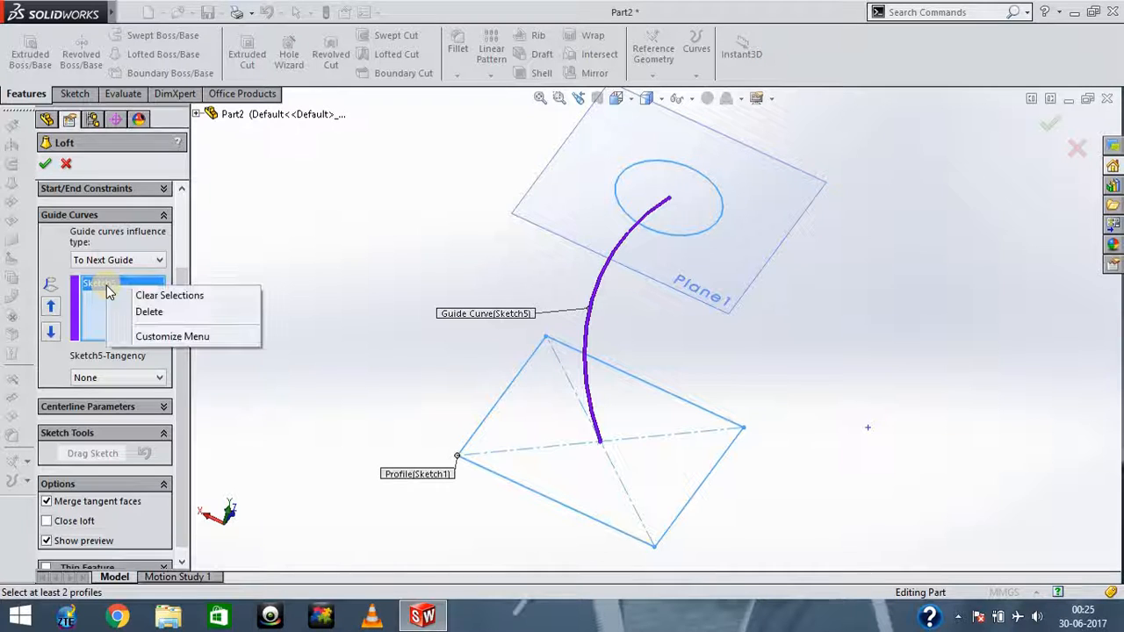
pyautogui.click(145, 312)
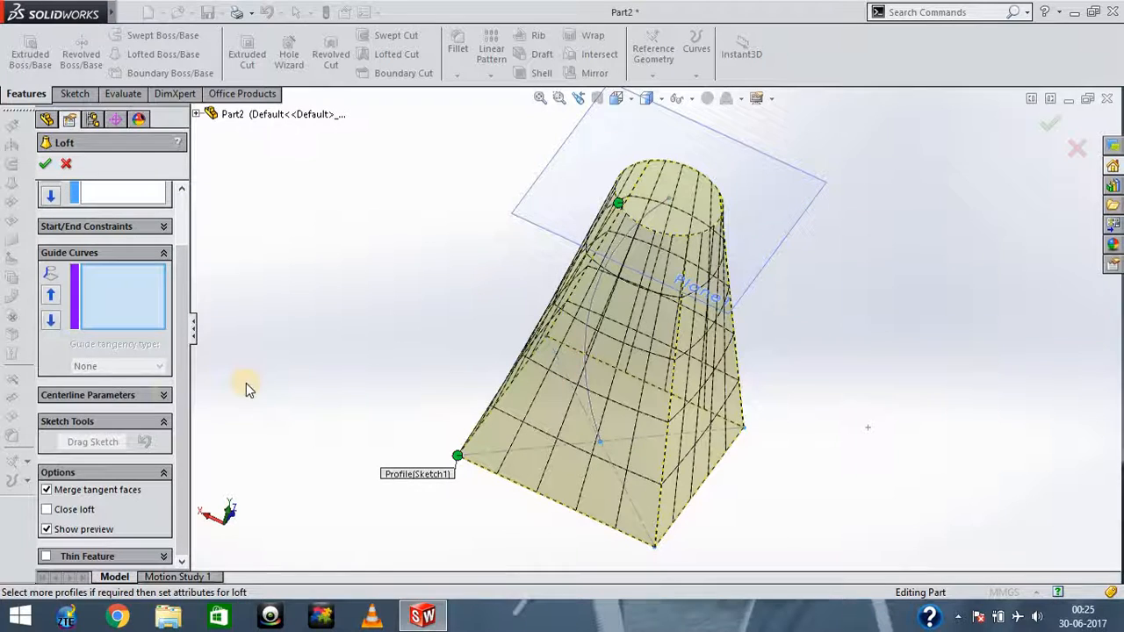
pyautogui.click(158, 395)
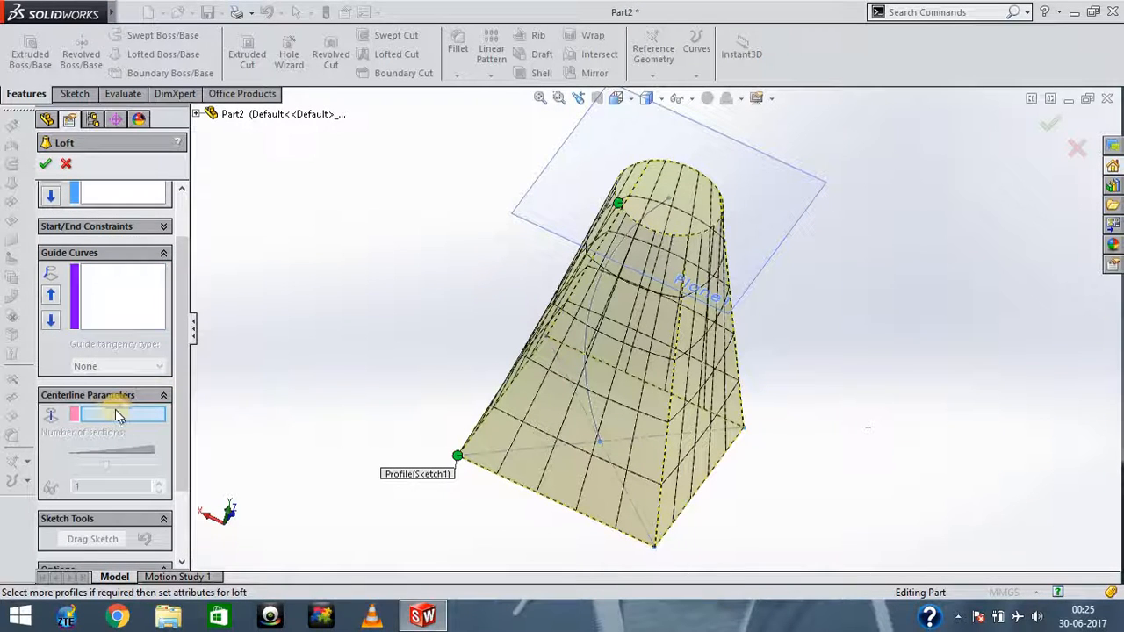
pyautogui.click(591, 305)
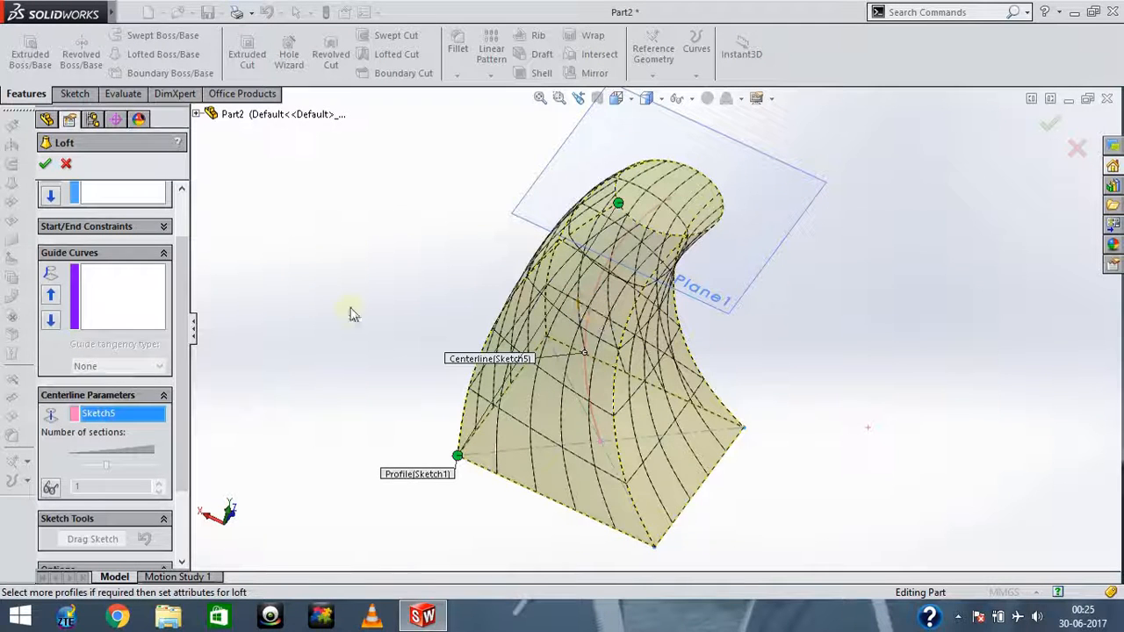
# - Examine the centerline loft preview from all sides, including the curved walls and the square base
pyautogui.moveTo(188, 351); pyautogui.dragTo(186, 414)
pyautogui.press('Right')
pyautogui.press('Right')
pyautogui.press('Right')
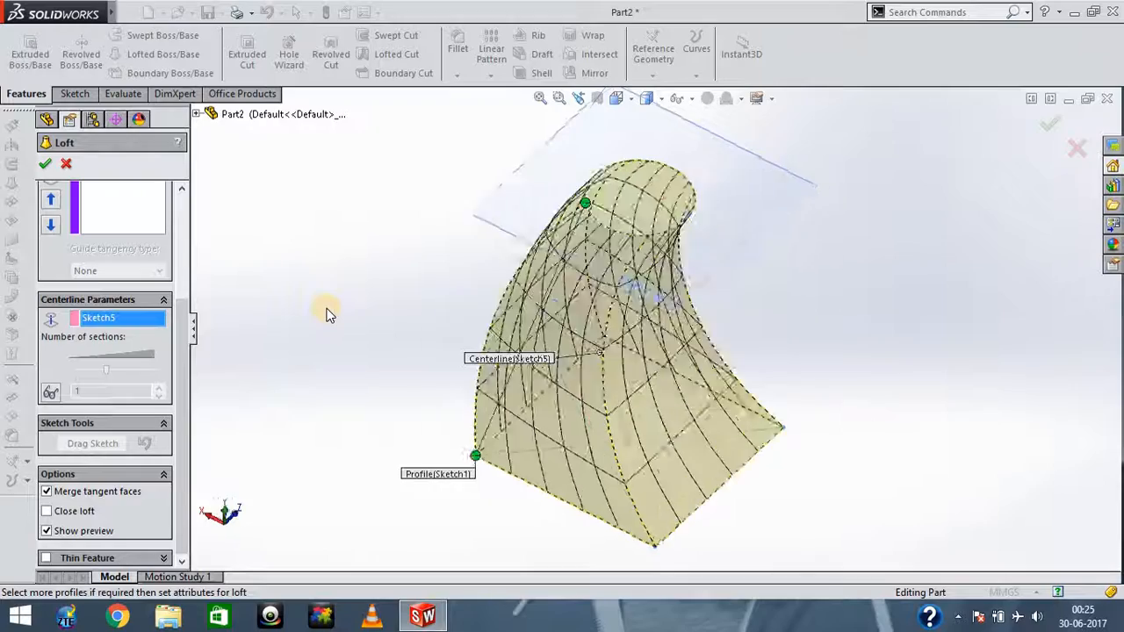
pyautogui.press('Left')
pyautogui.press('Left')
pyautogui.press('Left')
pyautogui.press('Left')
pyautogui.press('Left')
pyautogui.press('Left')
pyautogui.press('Down')
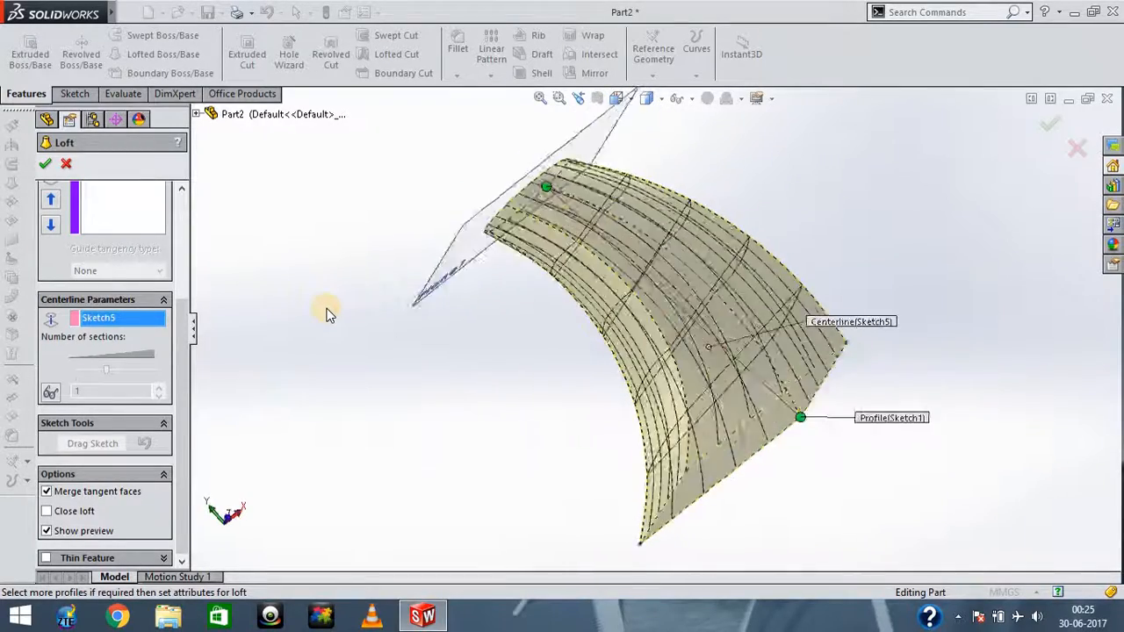
pyautogui.press('Left')
pyautogui.press('Left')
pyautogui.press('Left')
pyautogui.press('Left')
pyautogui.press('Left')
pyautogui.press('Left')
pyautogui.press('Left')
pyautogui.press('Left')
pyautogui.press('Left')
pyautogui.press('Left')
pyautogui.press('Left')
pyautogui.press('Left')
pyautogui.press('Left')
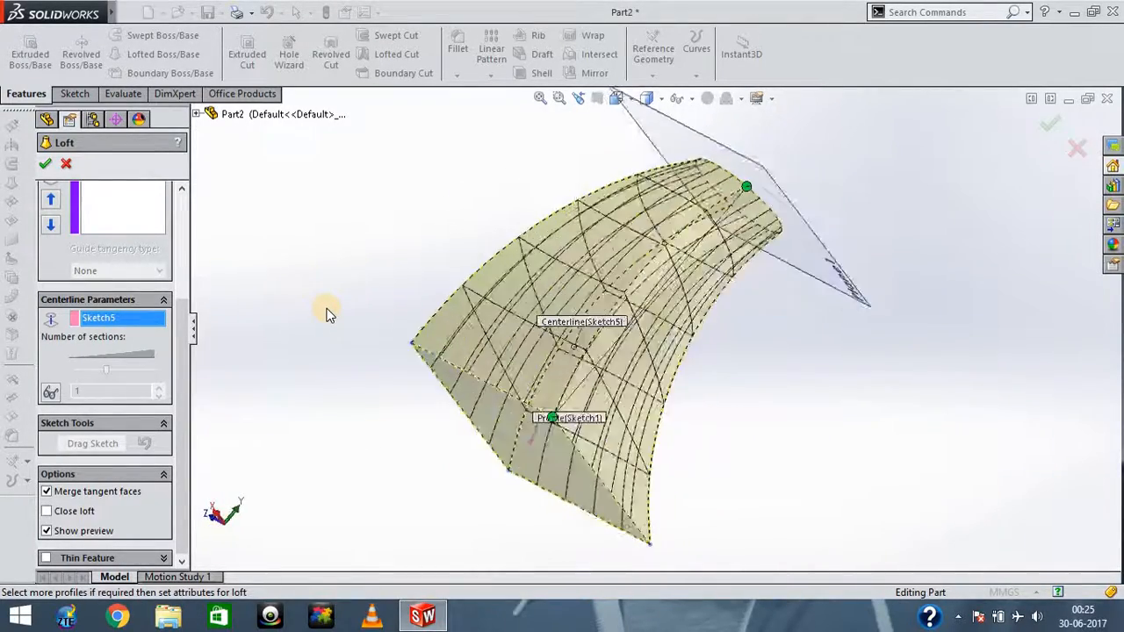
pyautogui.press('Left')
pyautogui.press('Up')
pyautogui.press('Left')
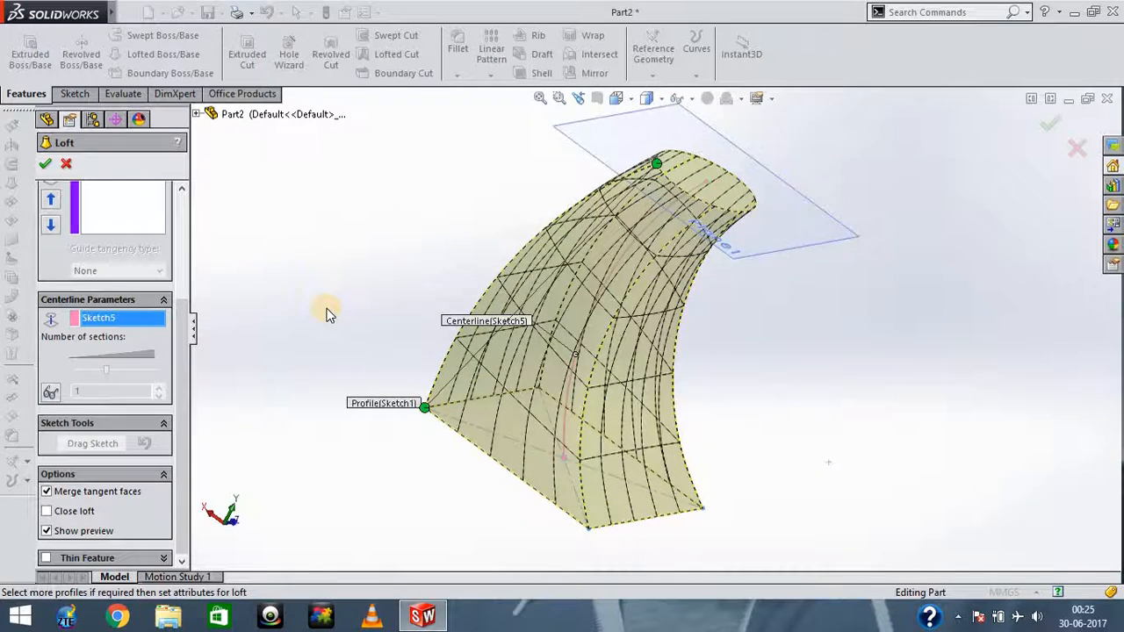
pyautogui.press('Down')
pyautogui.press('Right')
pyautogui.press('Left')
pyautogui.press('Up')
# - Try the Direction Vector start constraint on the centerline loft, and cancel the loft
pyautogui.scroll(-1, 185, 338)
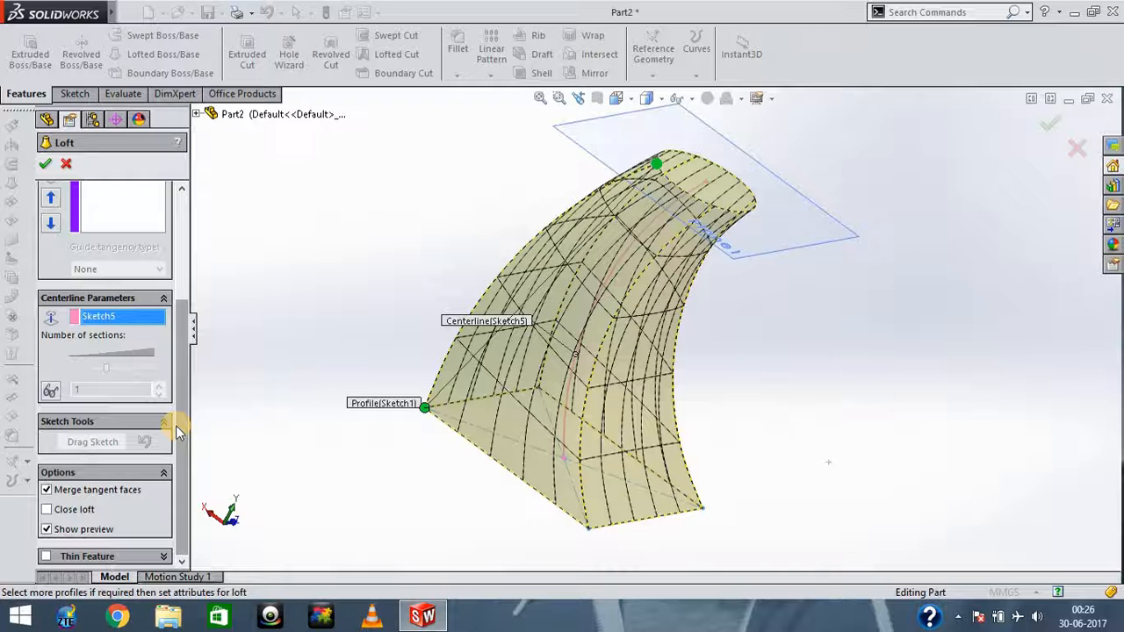
pyautogui.scroll(3, 188, 323)
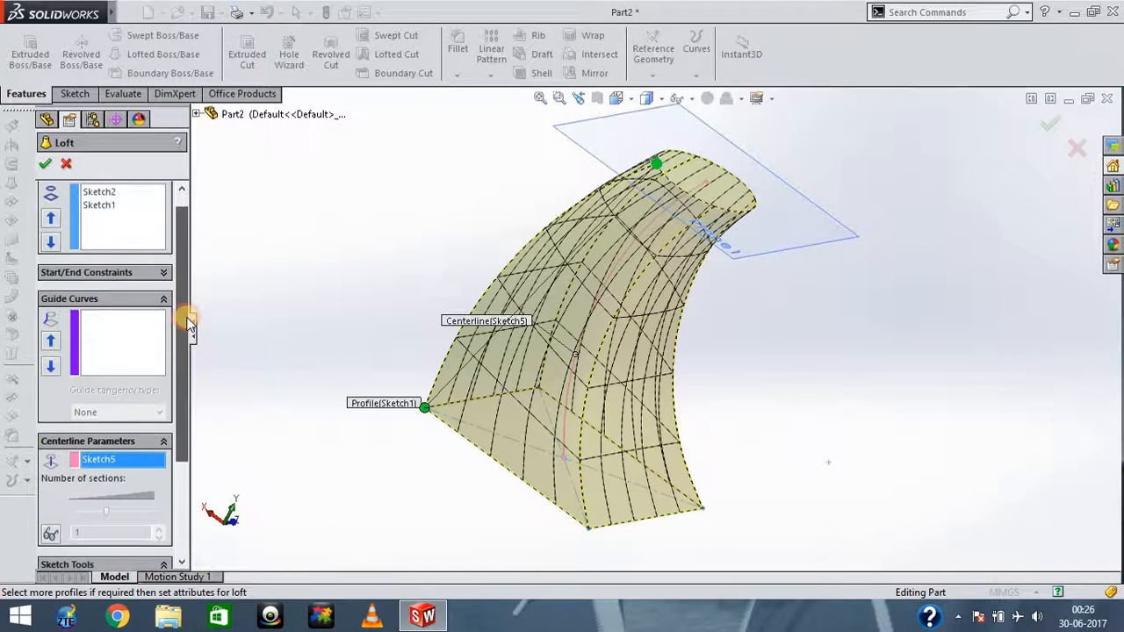
pyautogui.scroll(1, 187, 323)
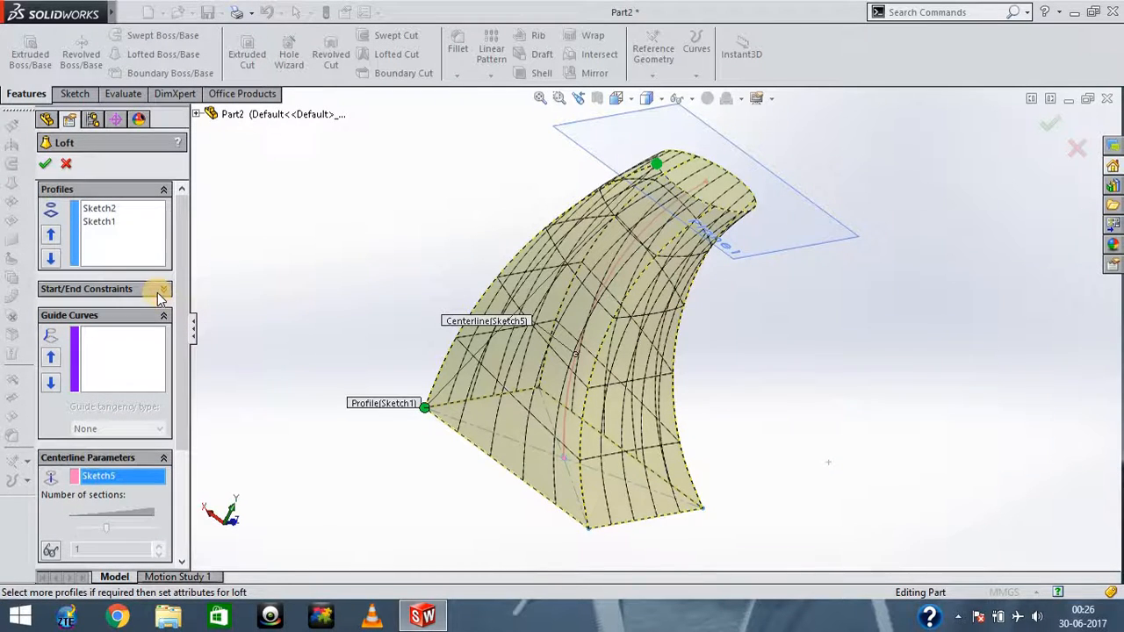
pyautogui.click(159, 295)
pyautogui.click(147, 328)
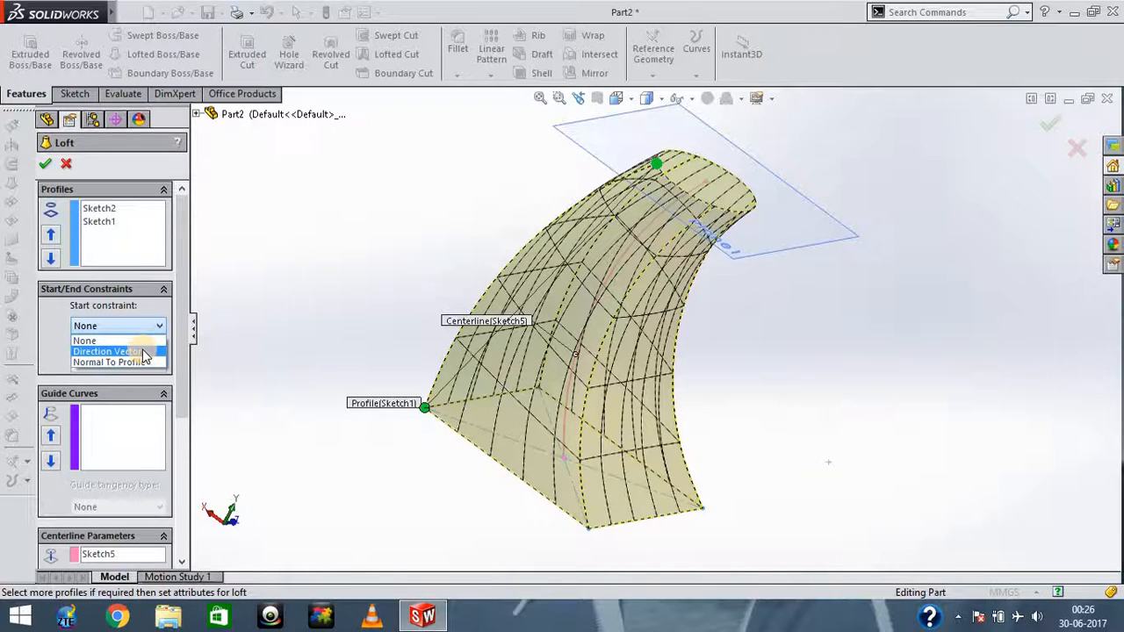
pyautogui.click(143, 352)
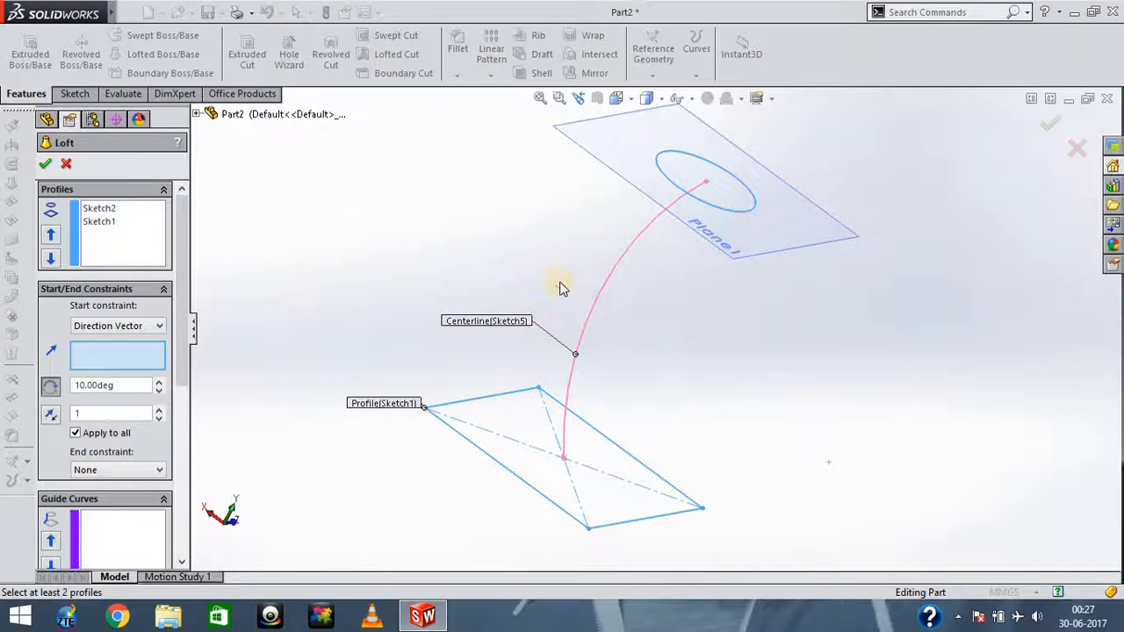
pyautogui.click(66, 165)
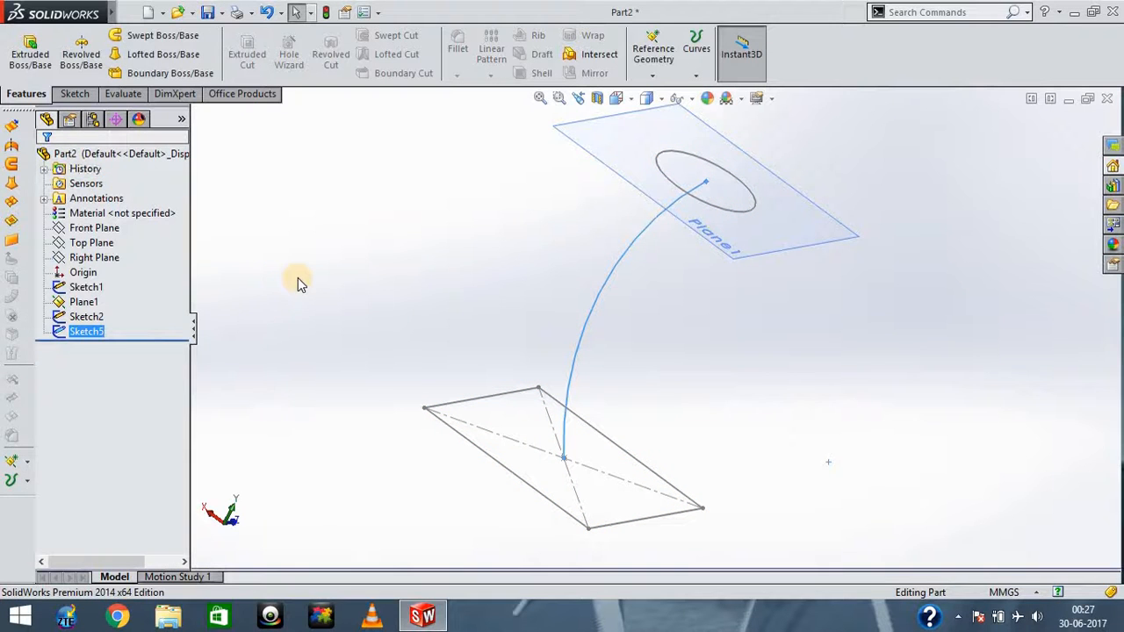
# - Clear the arc sketch selection and minimize the Part2 document window
pyautogui.click(298, 280)
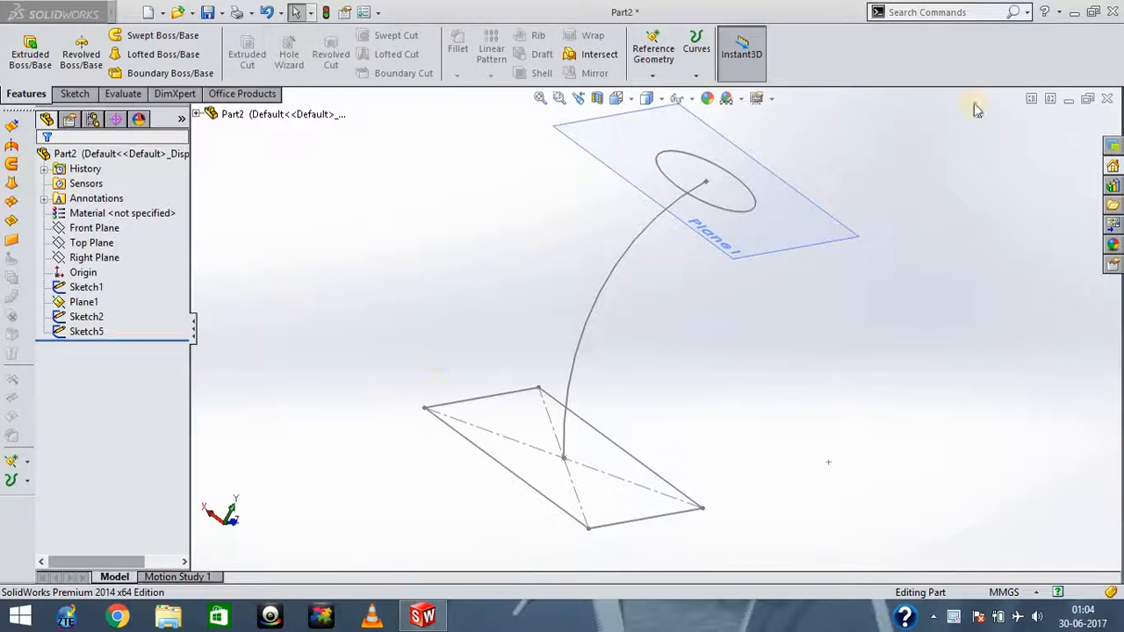
pyautogui.click(1067, 100)
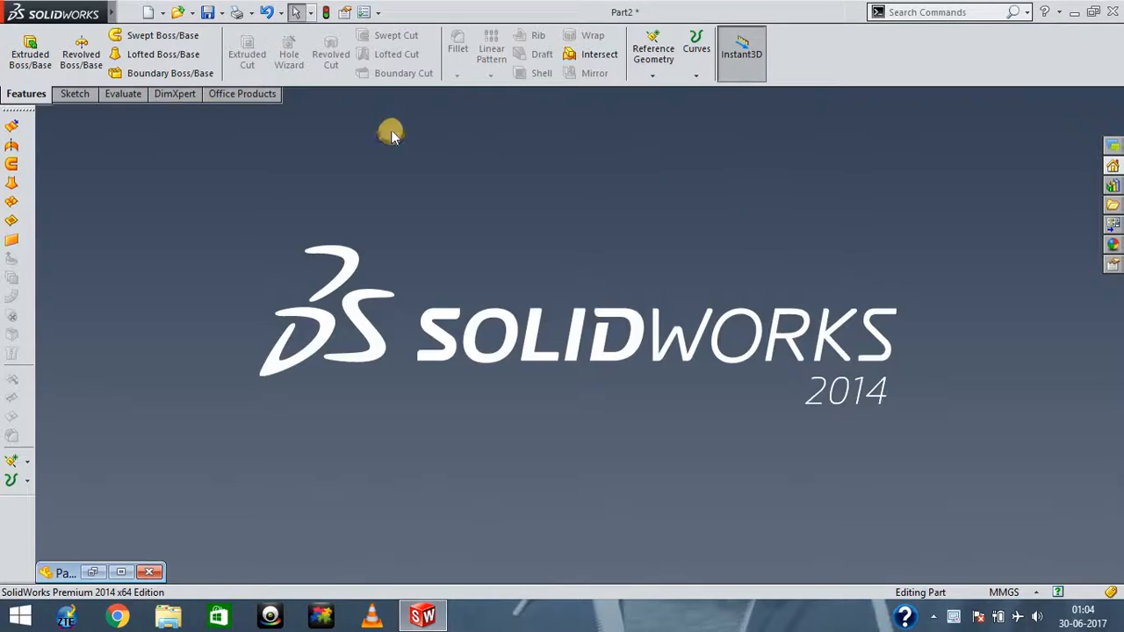
# - Create a new part document and start a sketch on the Top Plane
pyautogui.click(147, 13)
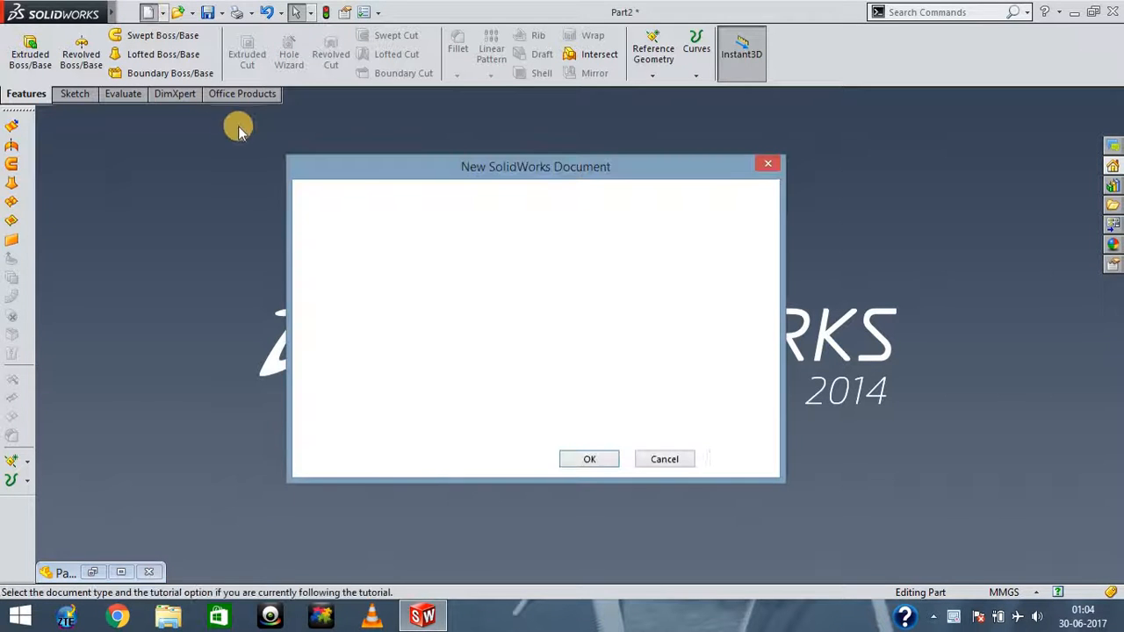
pyautogui.doubleClick(335, 230)
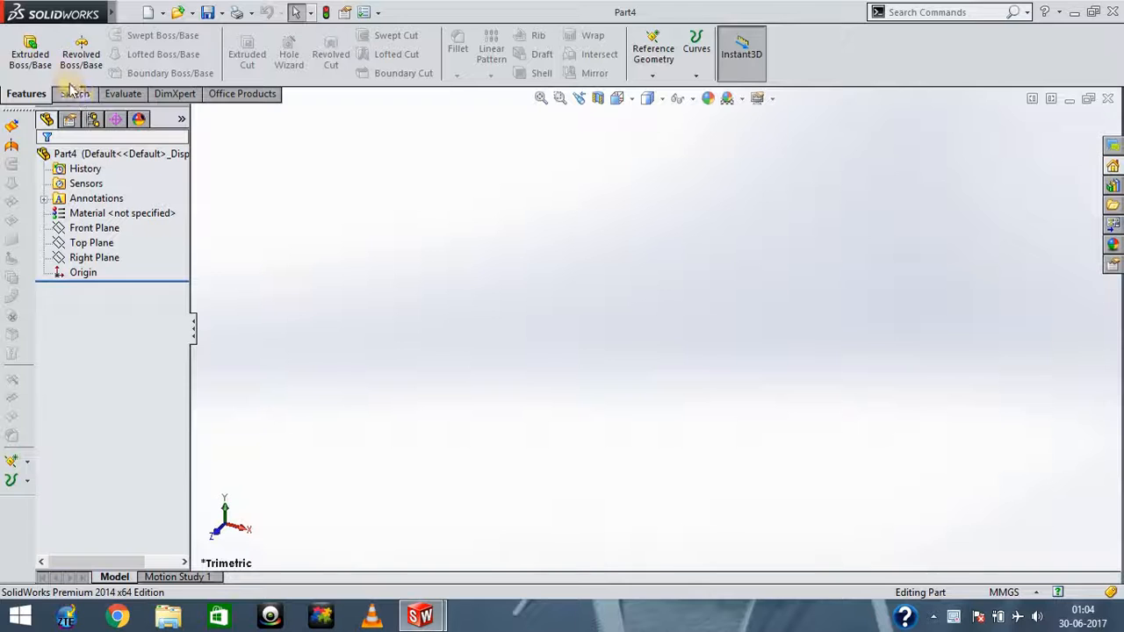
pyautogui.click(75, 93)
pyautogui.click(33, 52)
pyautogui.click(455, 323)
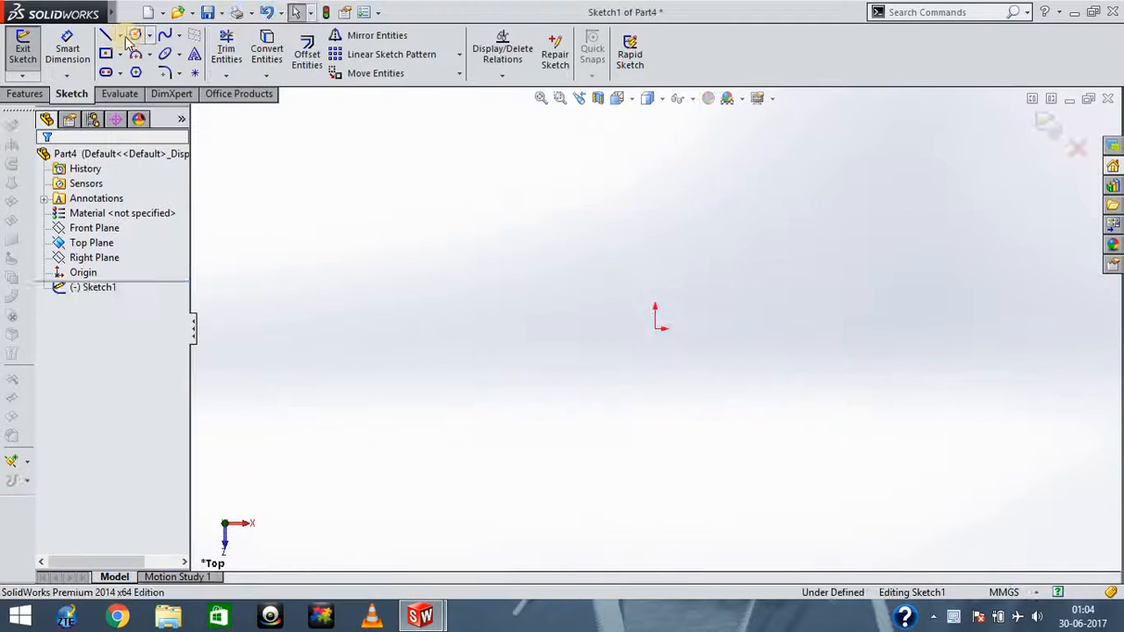
# - Draw a horizontal centerline about 212 mm long through the origin
pyautogui.click(121, 36)
pyautogui.click(132, 69)
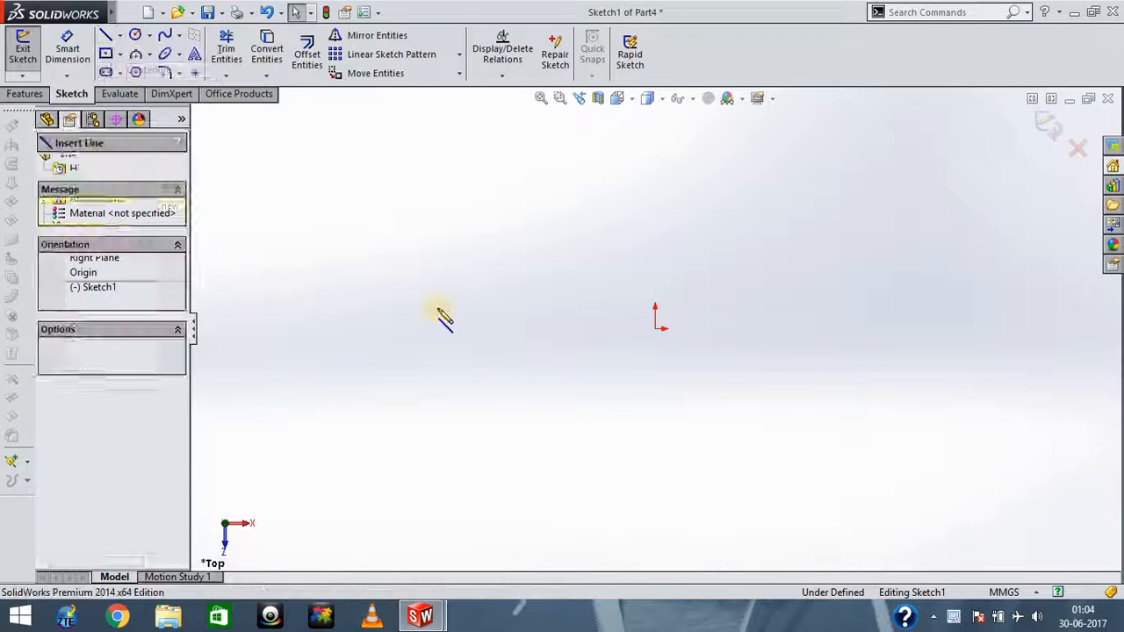
pyautogui.click(413, 328)
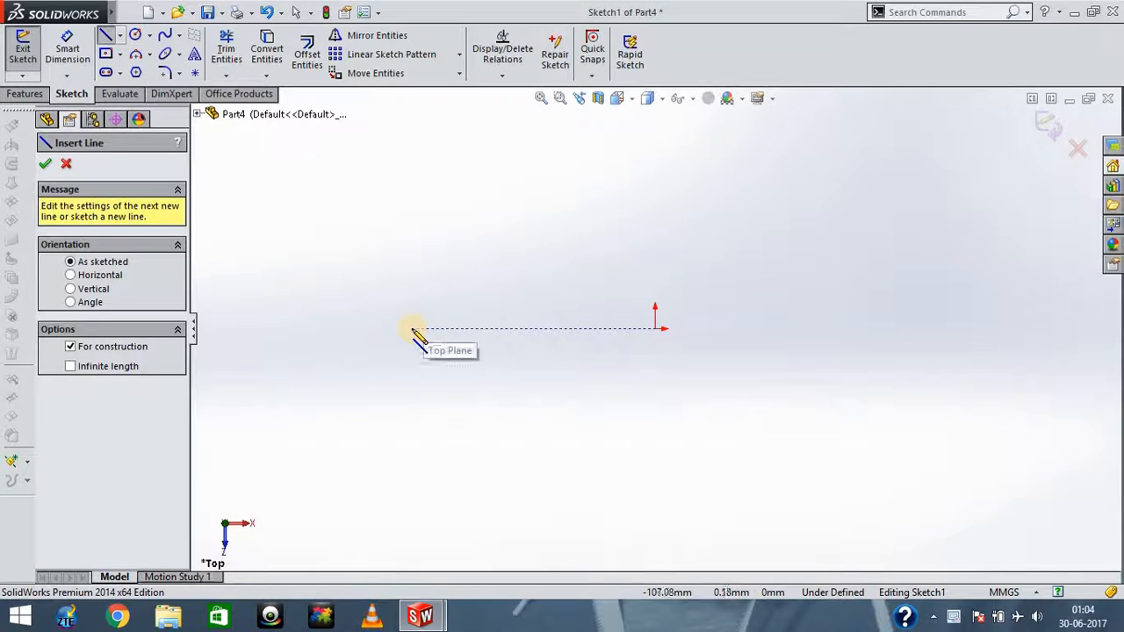
pyautogui.click(918, 328)
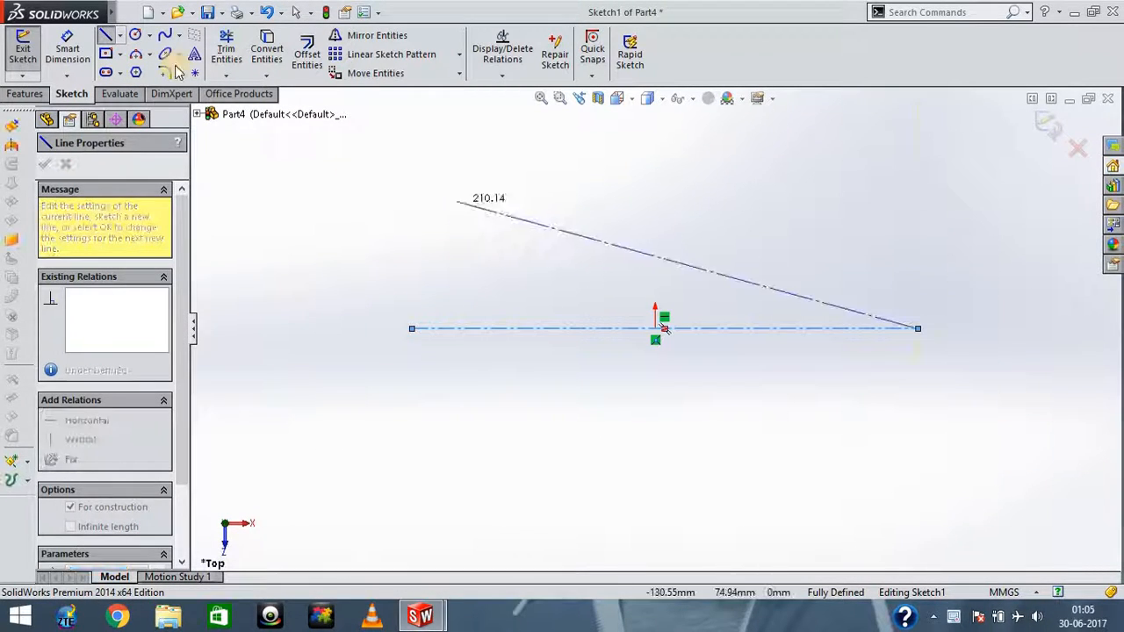
# - Draw two vertically aligned center rectangles about 25 mm wide near the centerline's left end, one below and one above it
pyautogui.click(106, 54)
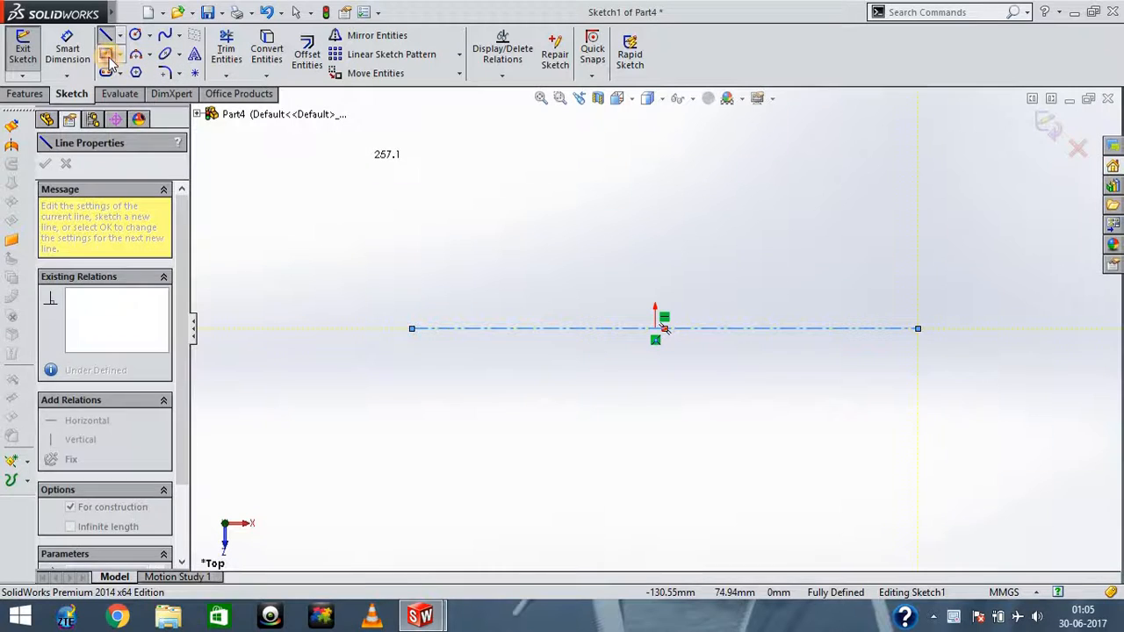
pyautogui.click(448, 372)
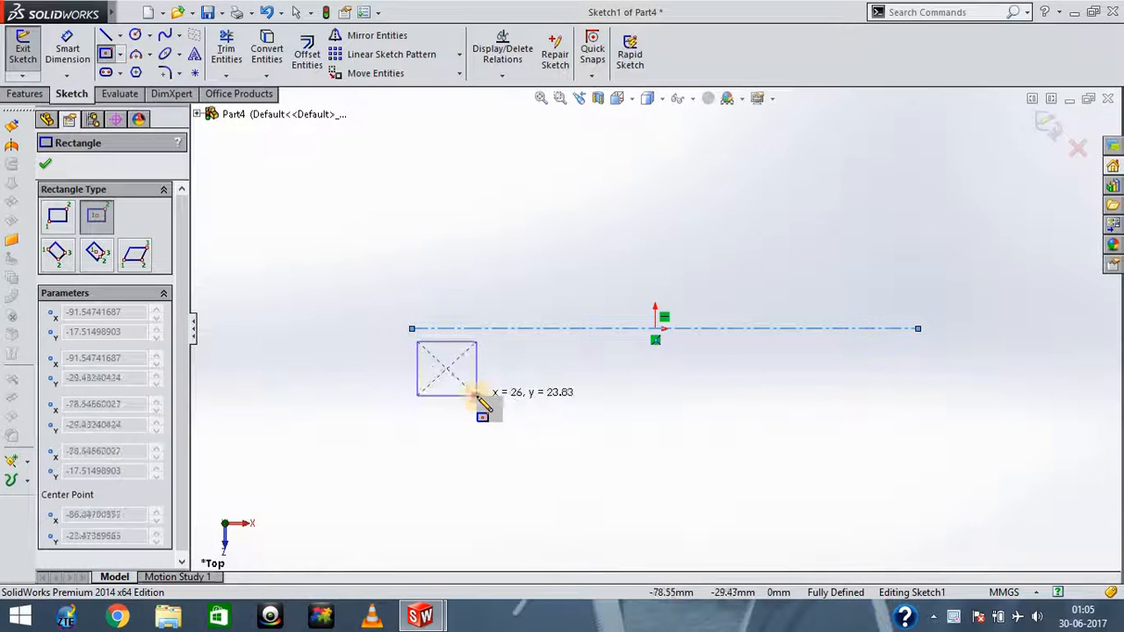
pyautogui.click(452, 332)
pyautogui.click(446, 282)
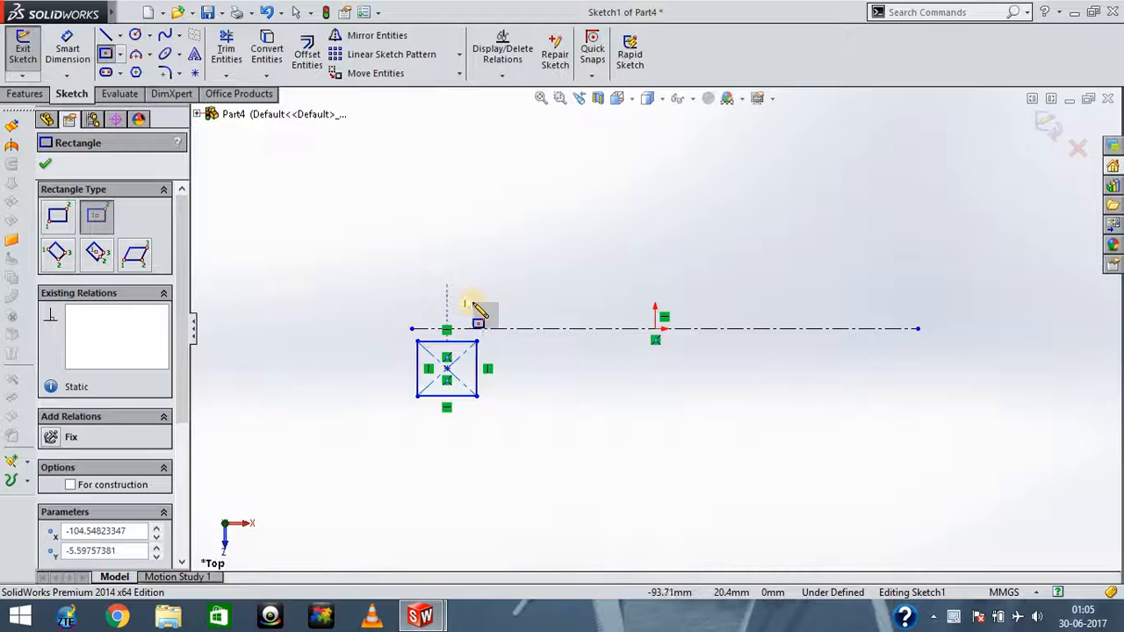
pyautogui.click(477, 305)
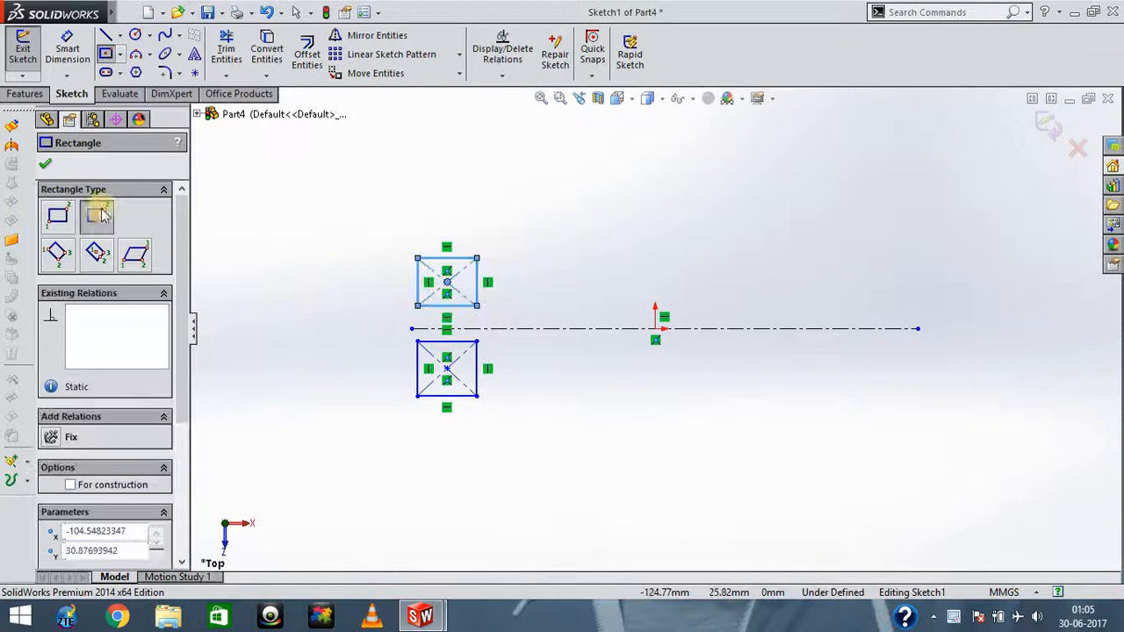
# - Dimension the upper rectangle to a height of 20 mm and a width of 25 mm
pyautogui.click(67, 48)
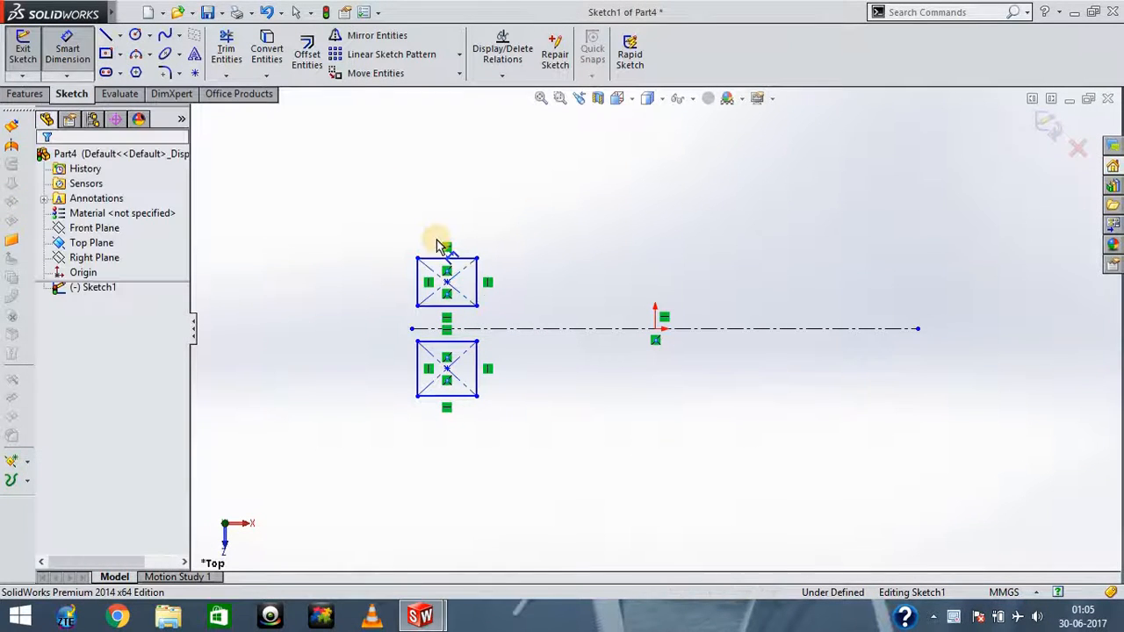
pyautogui.click(477, 283)
pyautogui.click(308, 297)
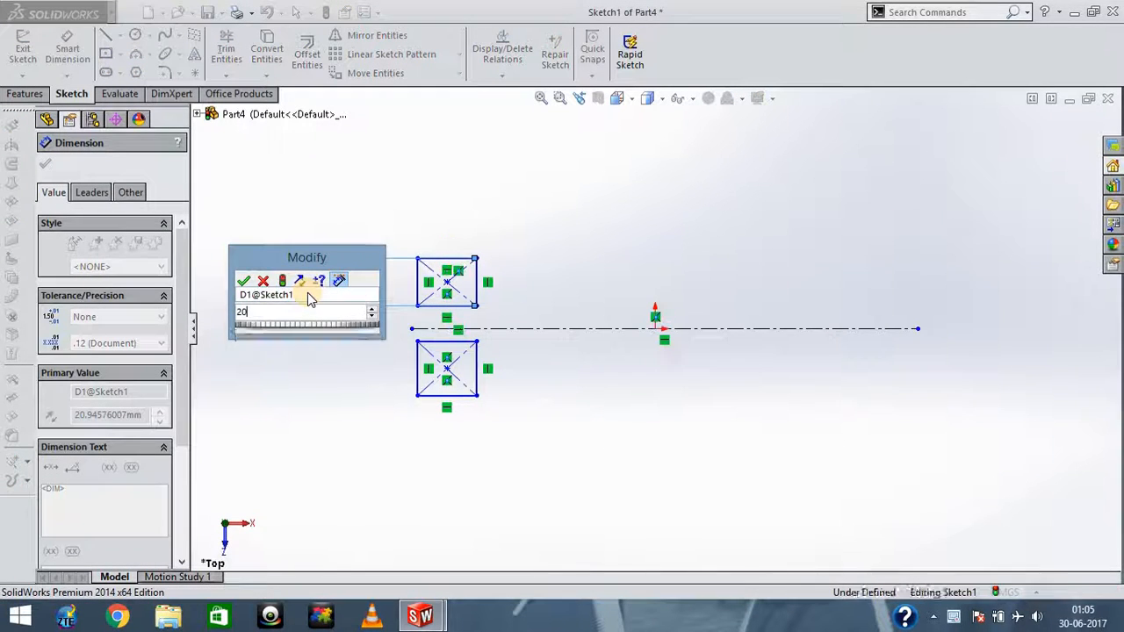
pyautogui.press('Return')
pyautogui.click(458, 258)
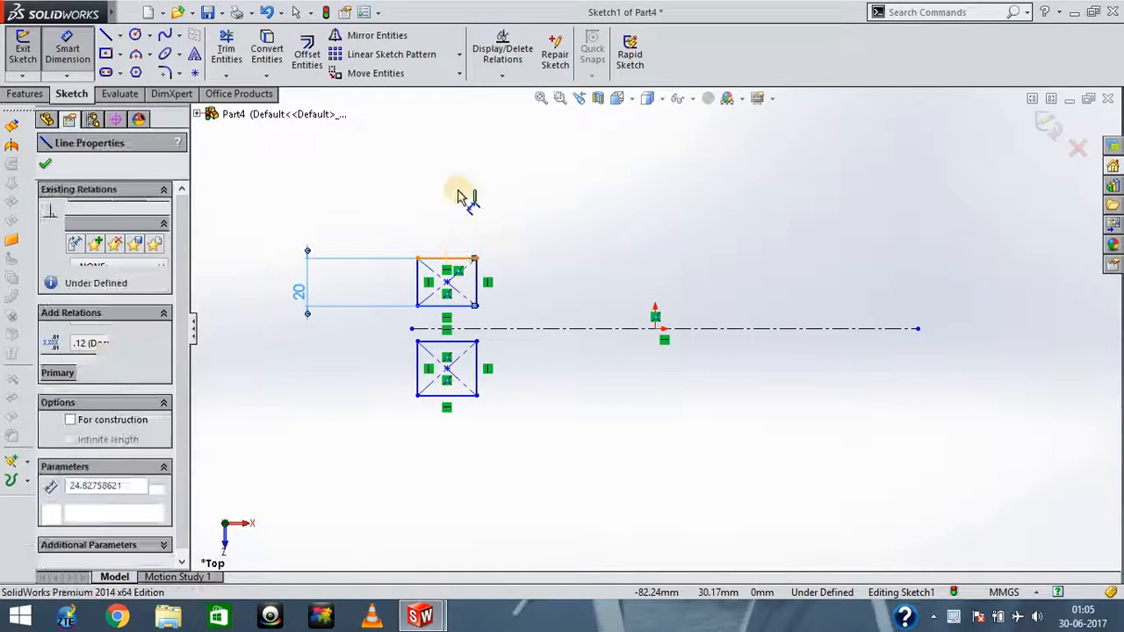
pyautogui.click(457, 196)
pyautogui.write('25')
pyautogui.press('Return')
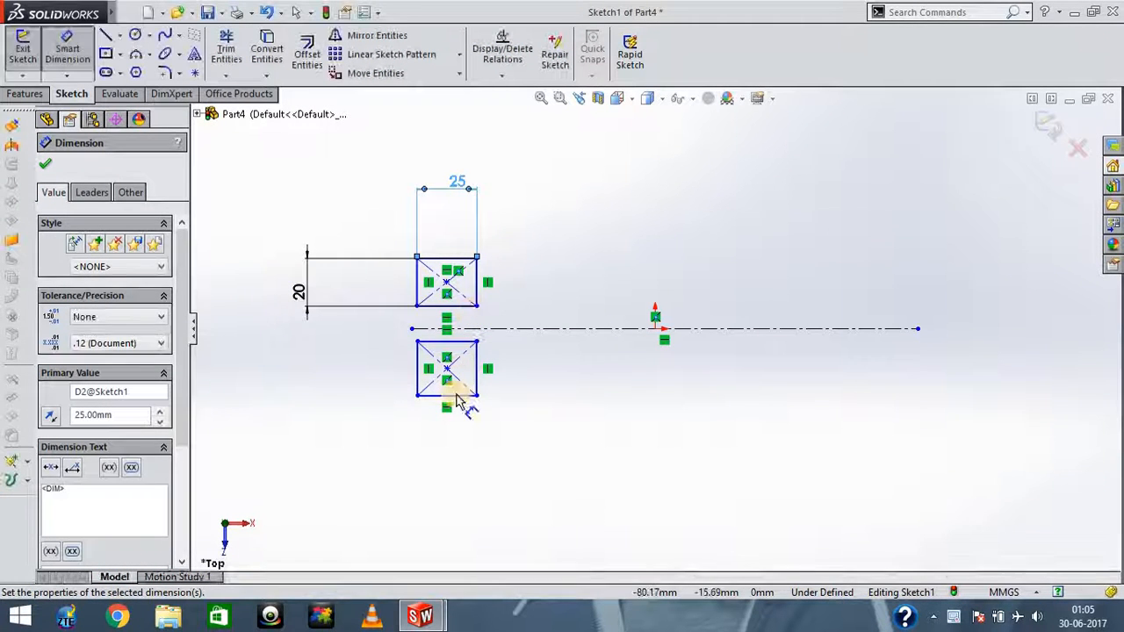
# - Dimension the lower rectangle to a width of 25 mm and a height of 20 mm
pyautogui.click(456, 400)
pyautogui.click(455, 476)
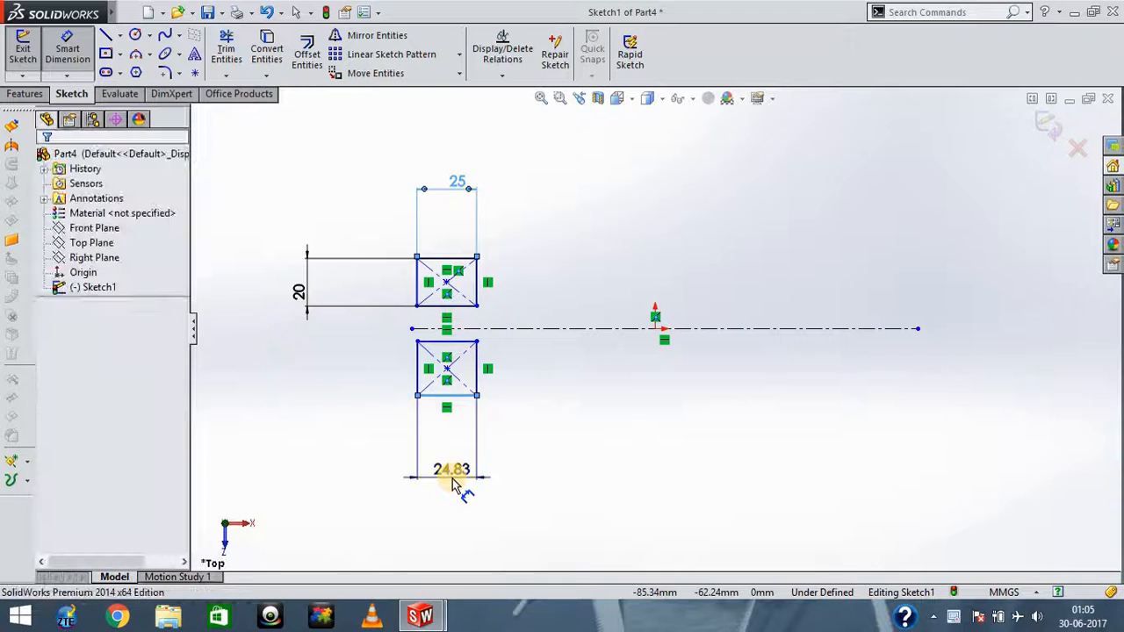
pyautogui.write('25')
pyautogui.press('Return')
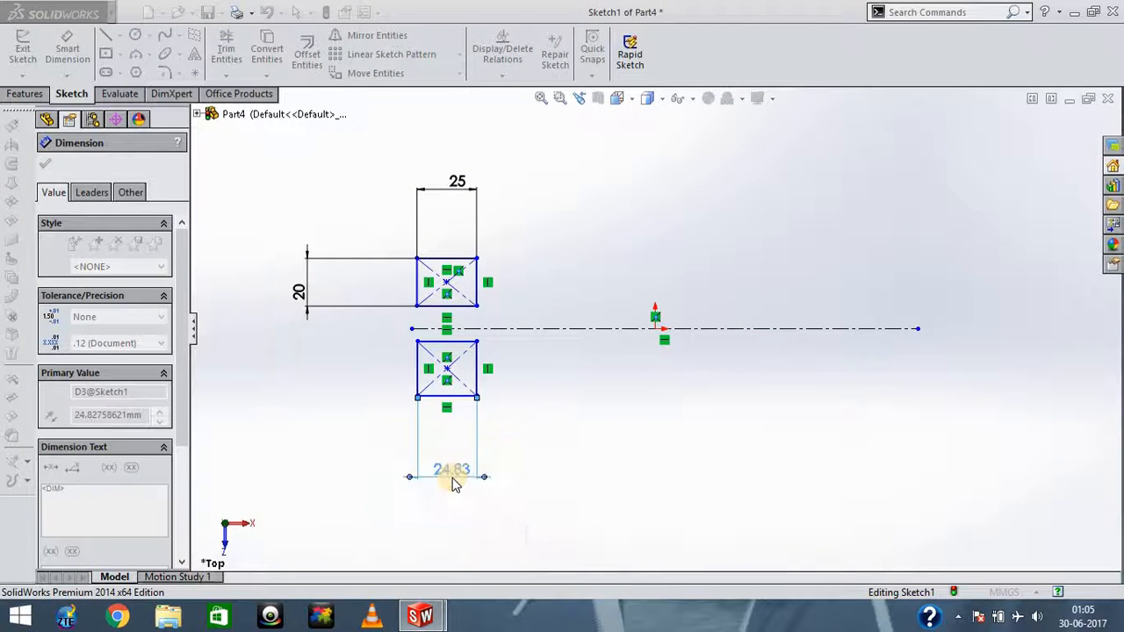
pyautogui.click(418, 374)
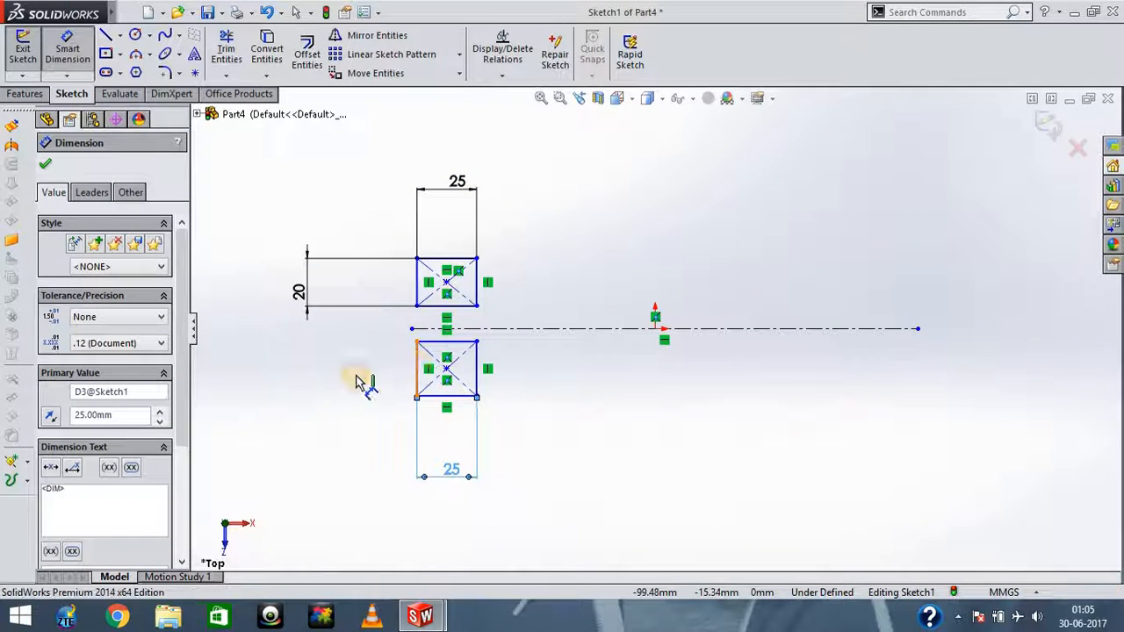
pyautogui.click(316, 386)
pyautogui.write('20')
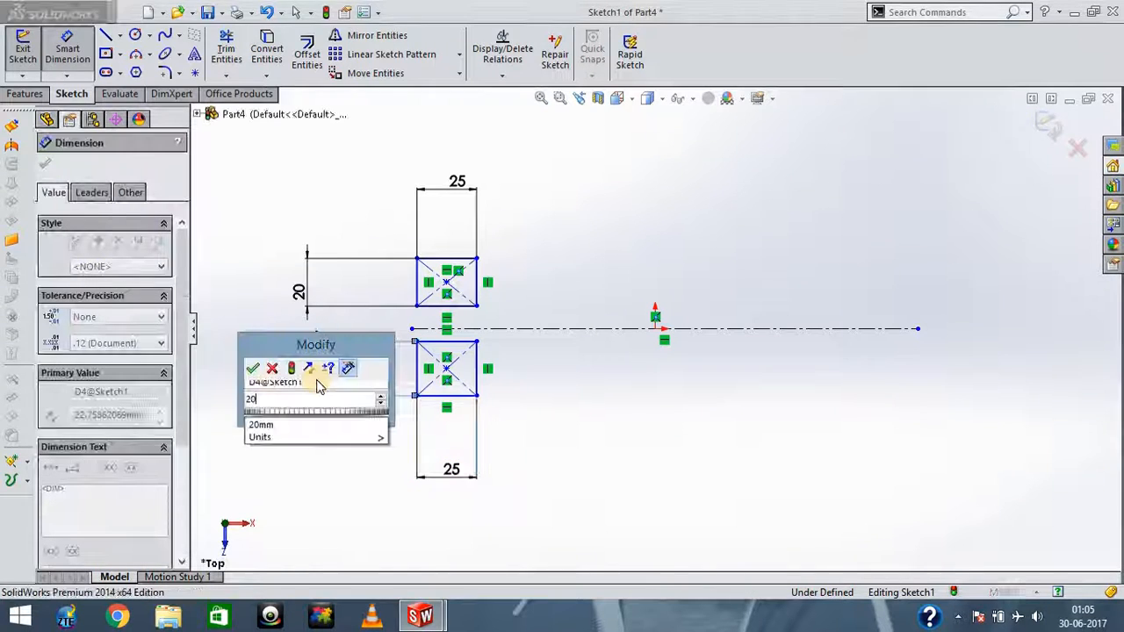
pyautogui.press('Return')
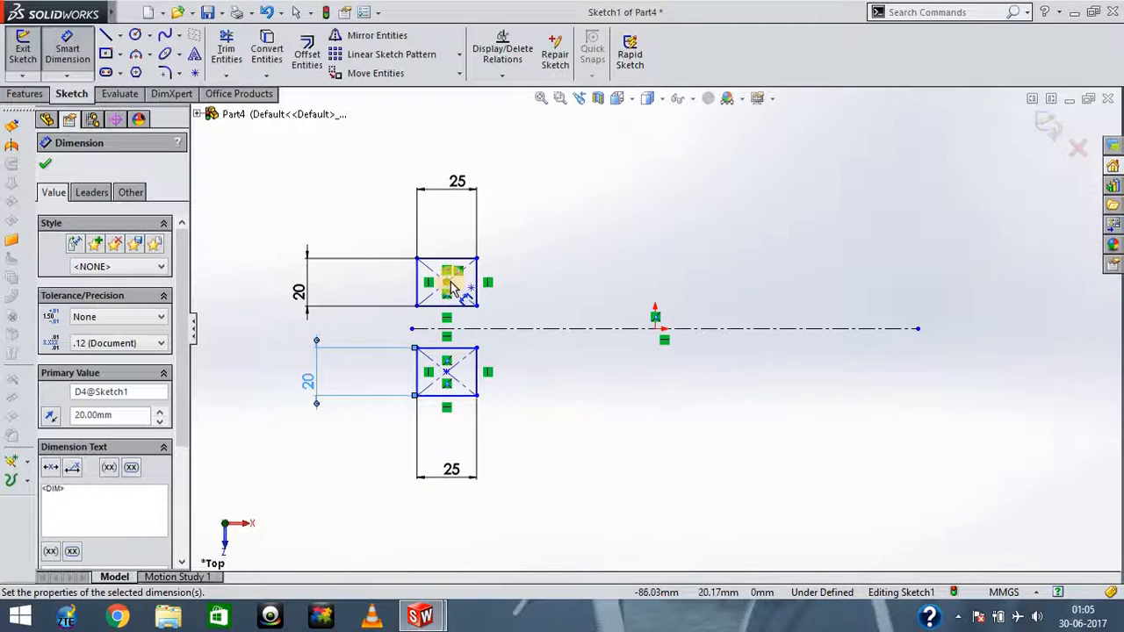
# - Set the vertical distance between the two rectangles' center points to 60 mm
pyautogui.click(448, 289)
pyautogui.click(446, 373)
pyautogui.click(864, 327)
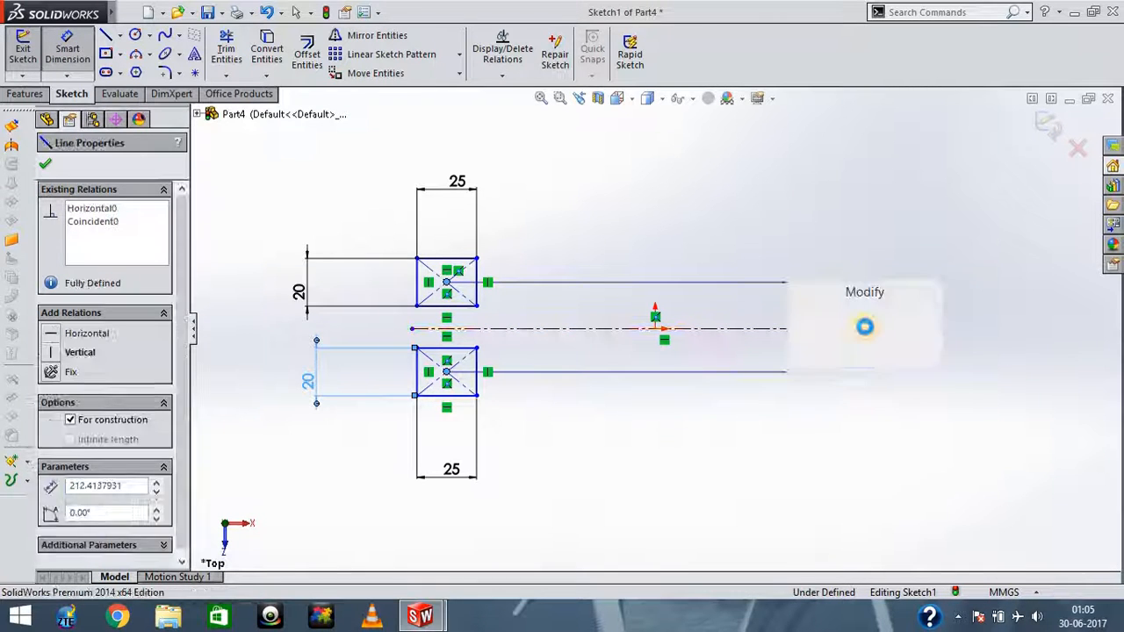
pyautogui.write('6')
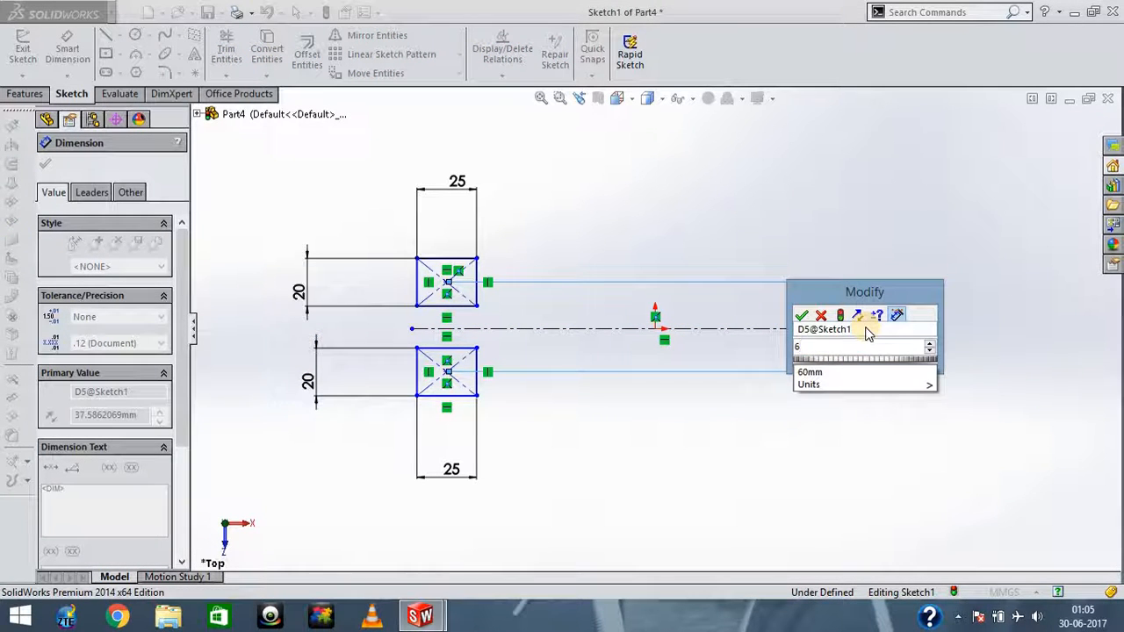
pyautogui.write('0')
pyautogui.press('Return')
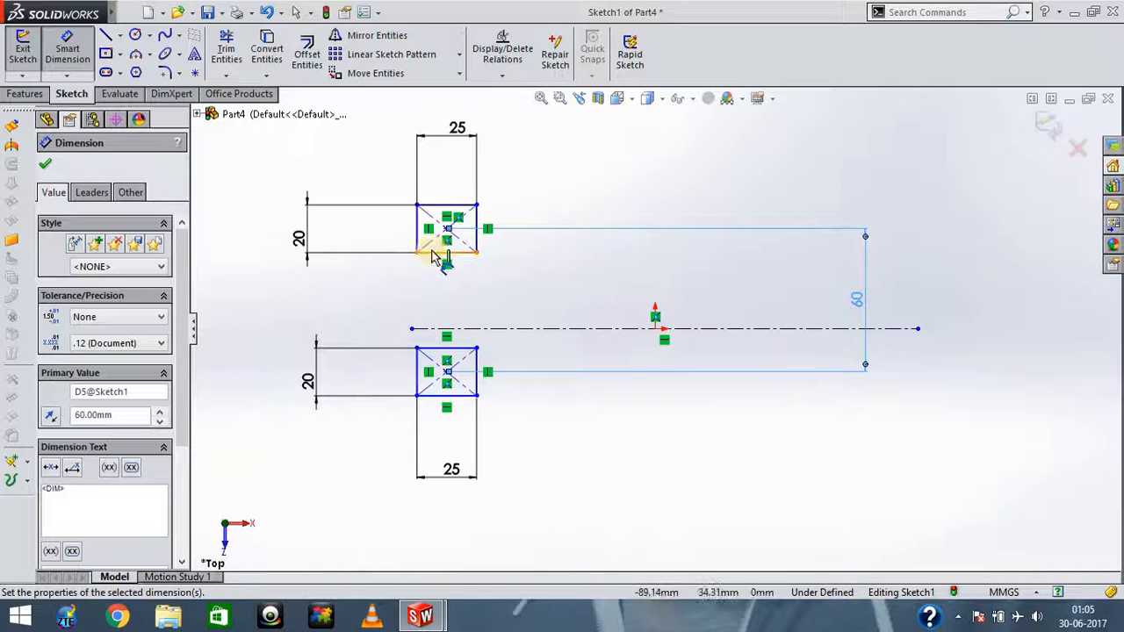
# - Dimension the horizontal distance from the upper rectangle's lower-right corner to the origin as 50 mm
pyautogui.click(477, 254)
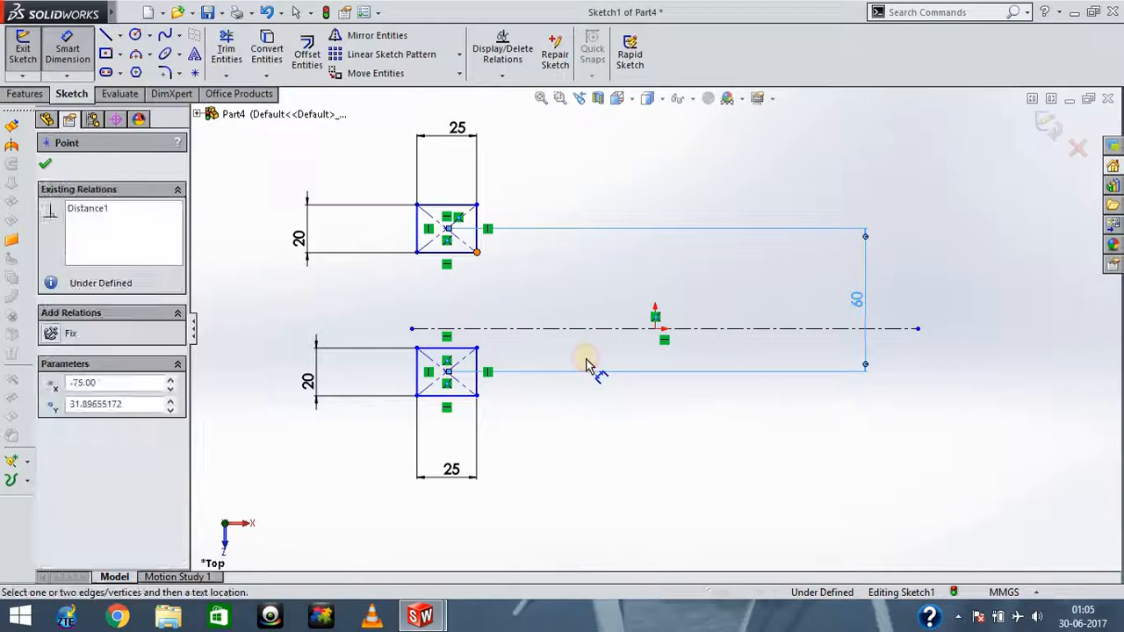
pyautogui.click(654, 328)
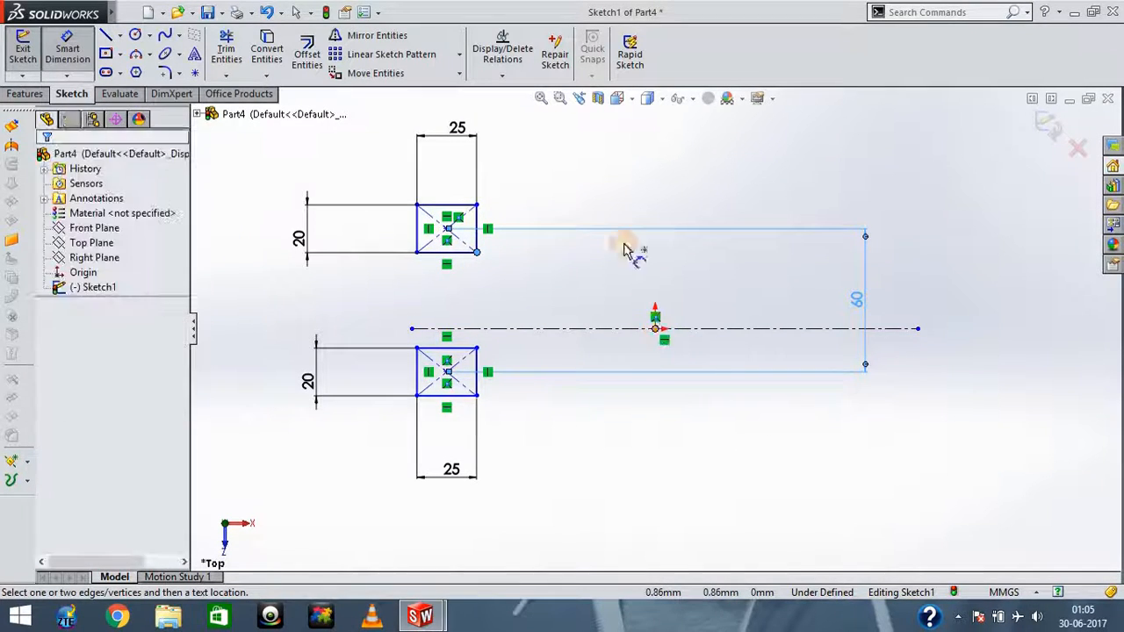
pyautogui.click(597, 192)
pyautogui.write('50')
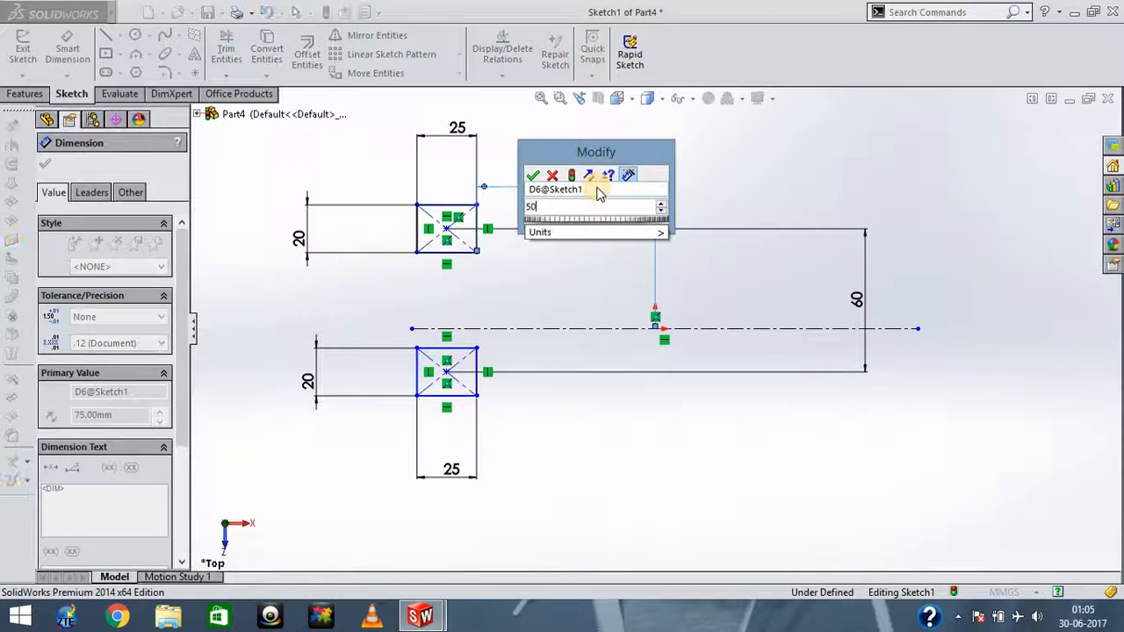
pyautogui.press('Return')
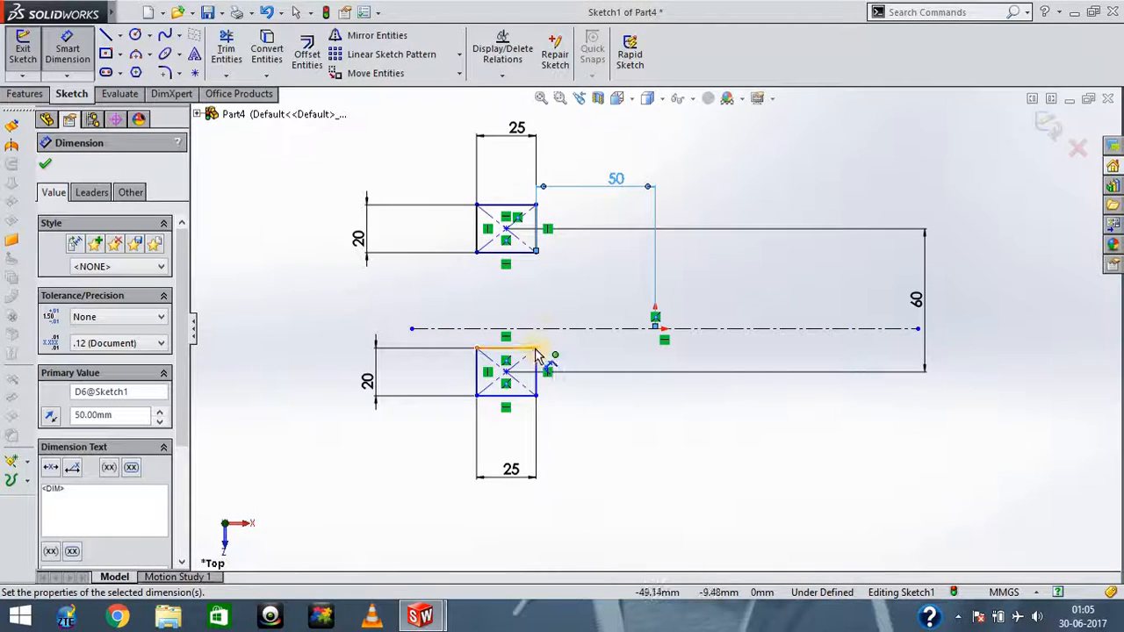
# - Dimension the lower rectangle's upper-right corner 50 mm horizontally from the origin, and end dimensioning
pyautogui.click(537, 350)
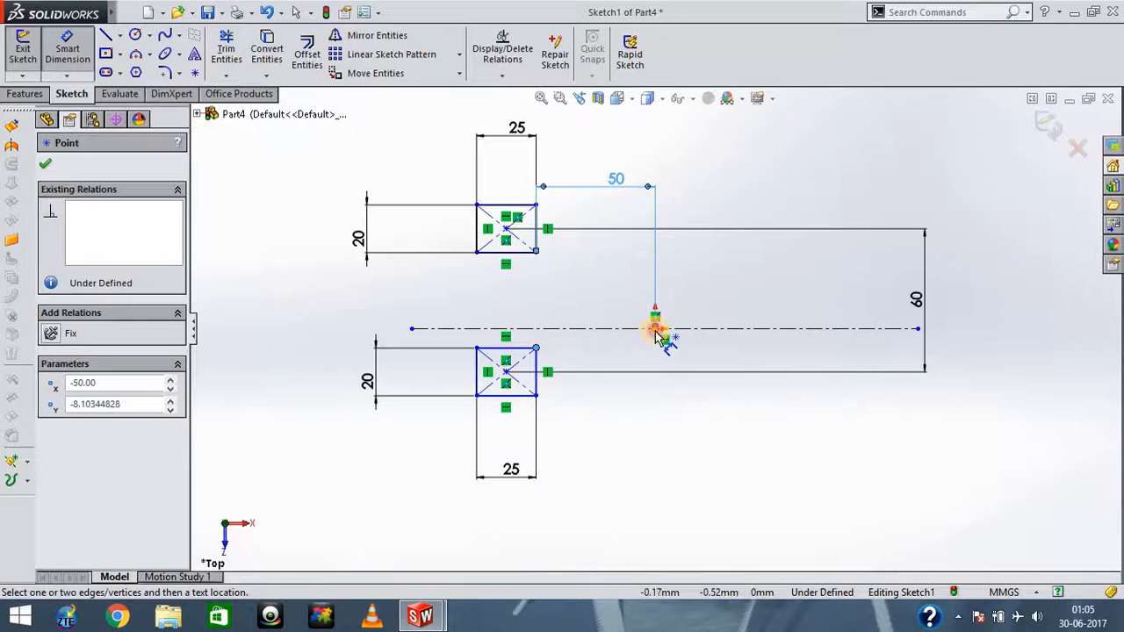
pyautogui.click(656, 331)
pyautogui.click(643, 508)
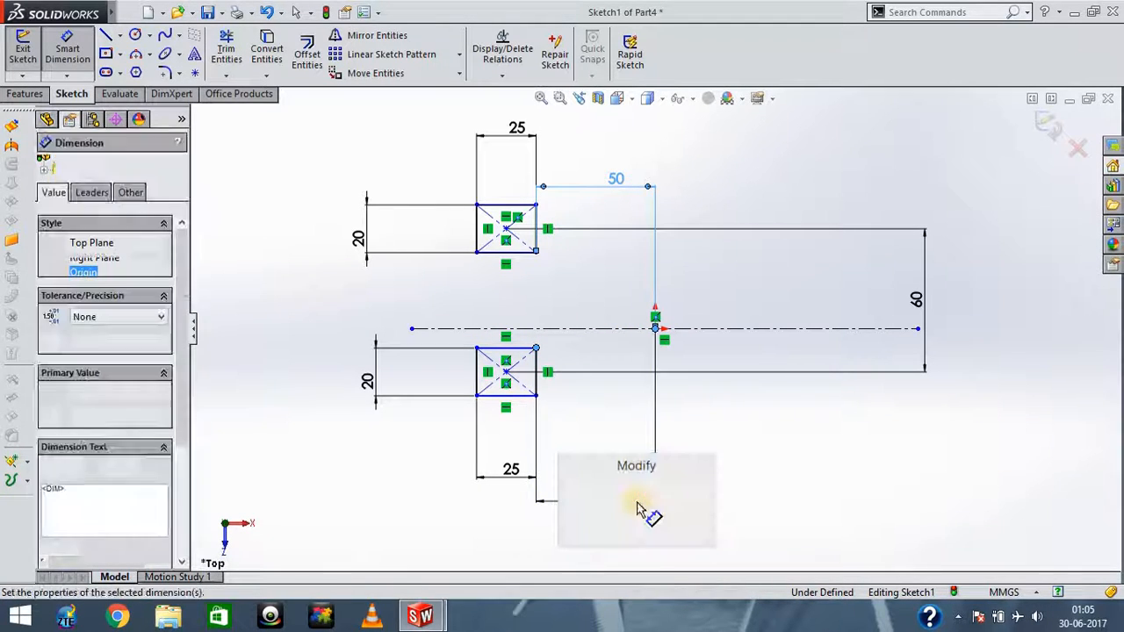
pyautogui.press('Return')
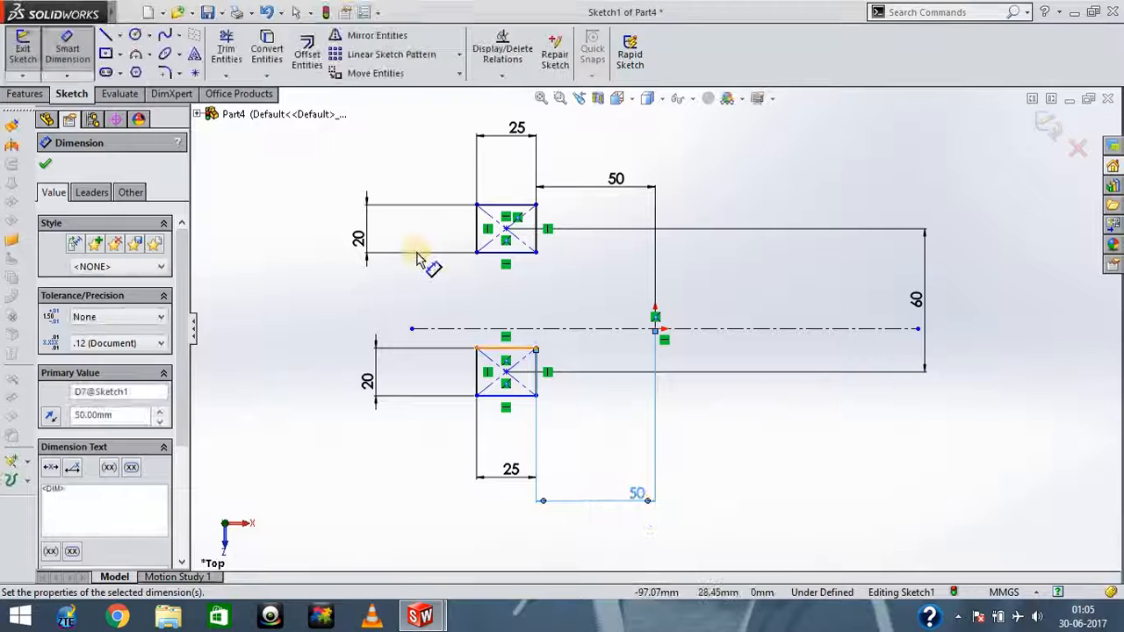
pyautogui.click(238, 213)
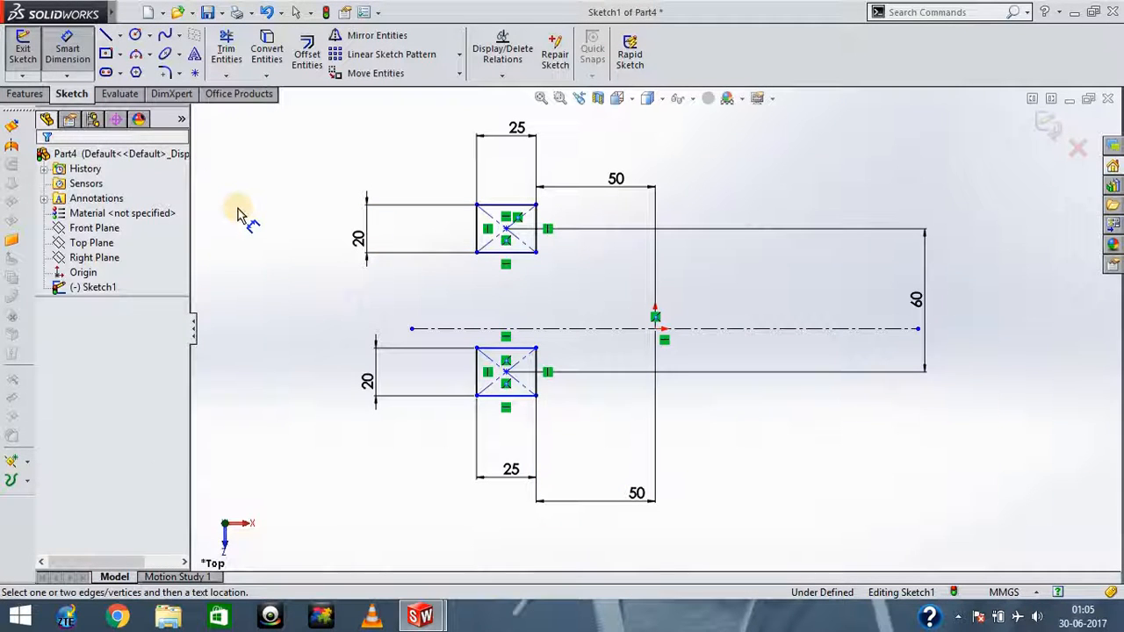
pyautogui.press('Escape')
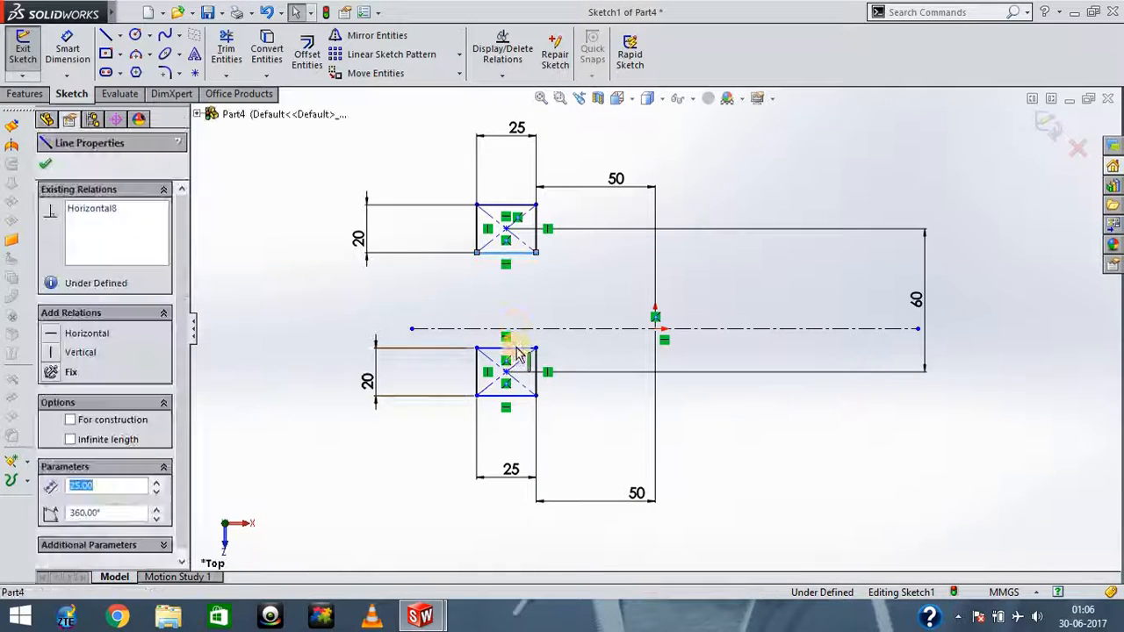
# - Make the facing edges of the two rectangles symmetric about the centerline, and exit the sketch
pyautogui.keyDown('ctrl'); pyautogui.click(508, 349); pyautogui.keyUp('ctrl')
pyautogui.keyDown('ctrl'); pyautogui.click(546, 330); pyautogui.keyUp('ctrl')
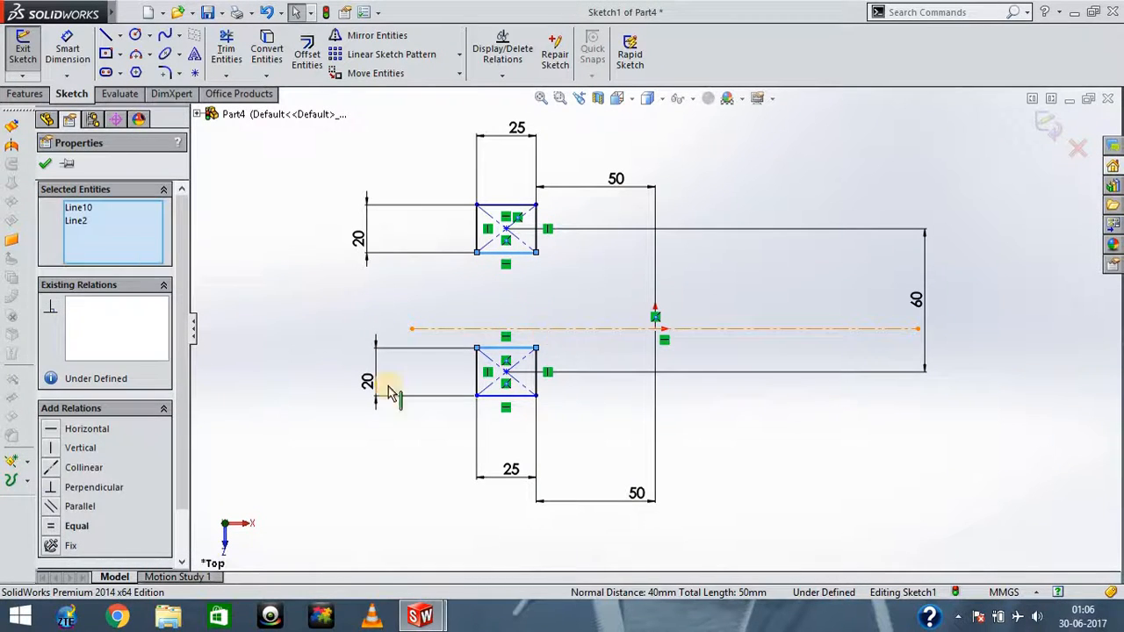
pyautogui.click(70, 529)
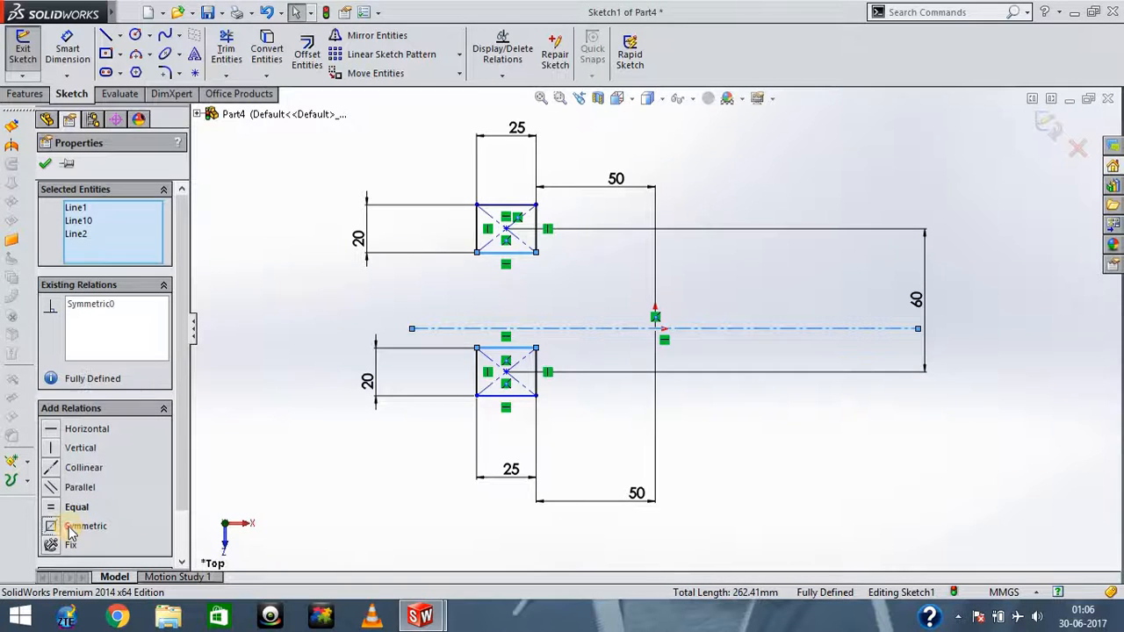
pyautogui.click(47, 169)
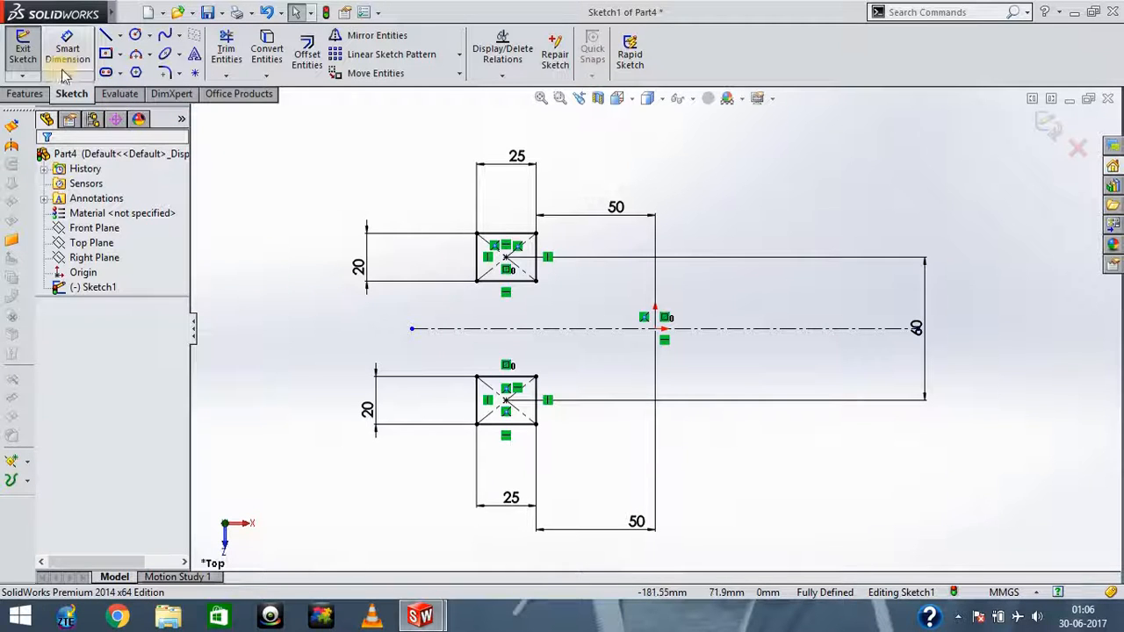
pyautogui.click(23, 48)
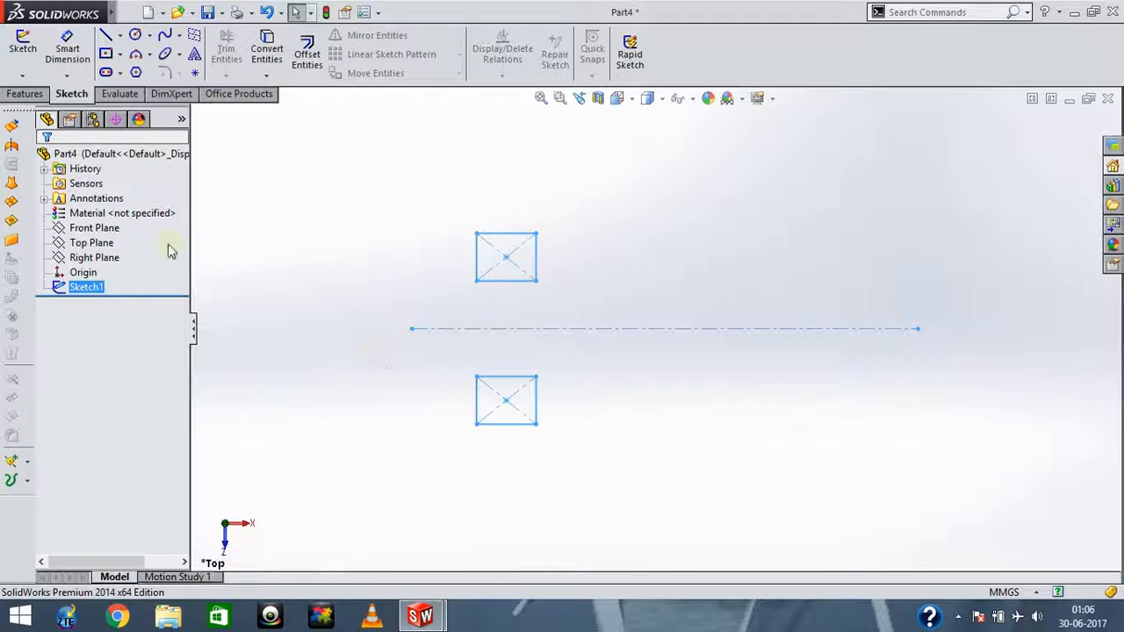
# - Start a sketch on the Front Plane and draw a center rectangle about 25.5 mm high above the centerline, left of the origin
pyautogui.click(93, 227)
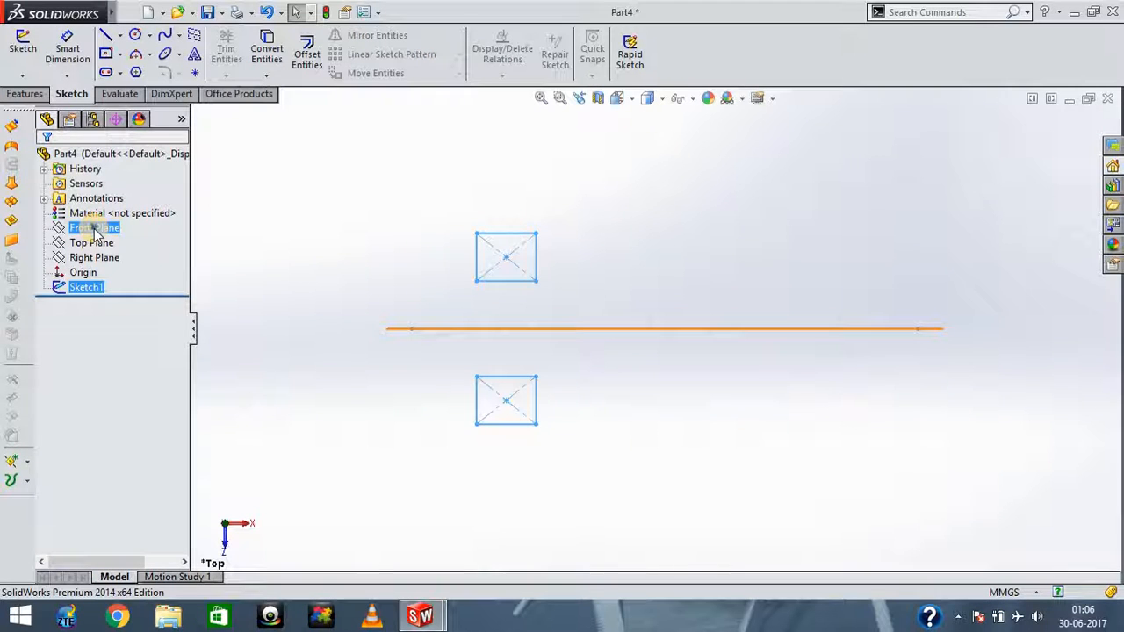
pyautogui.rightClick(95, 230)
pyautogui.click(106, 207)
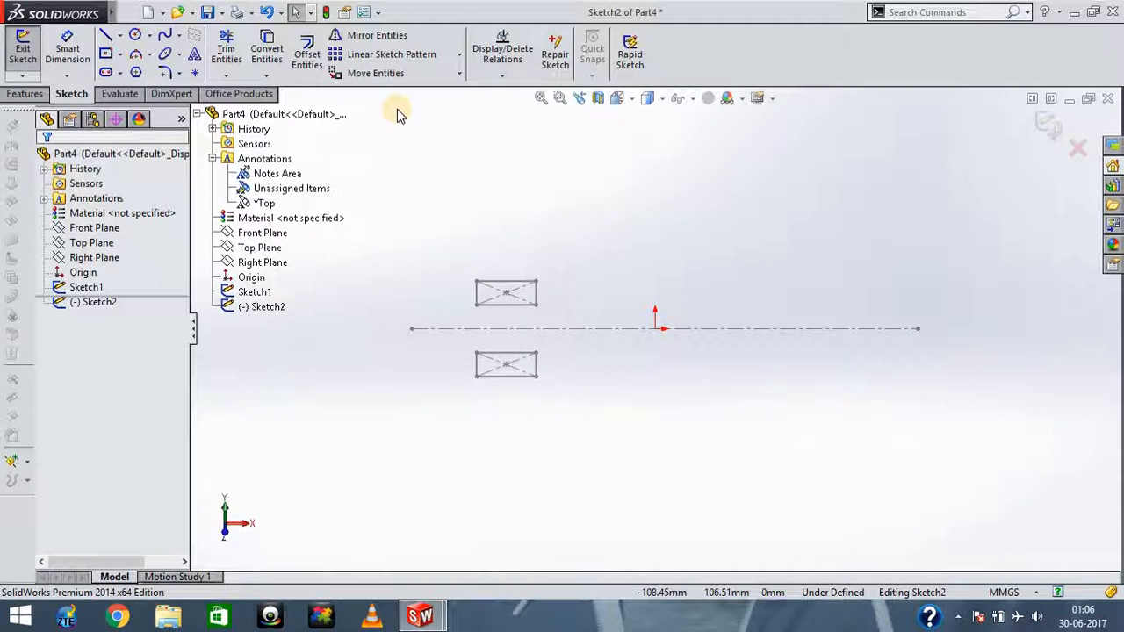
pyautogui.click(106, 54)
pyautogui.click(497, 245)
pyautogui.click(530, 275)
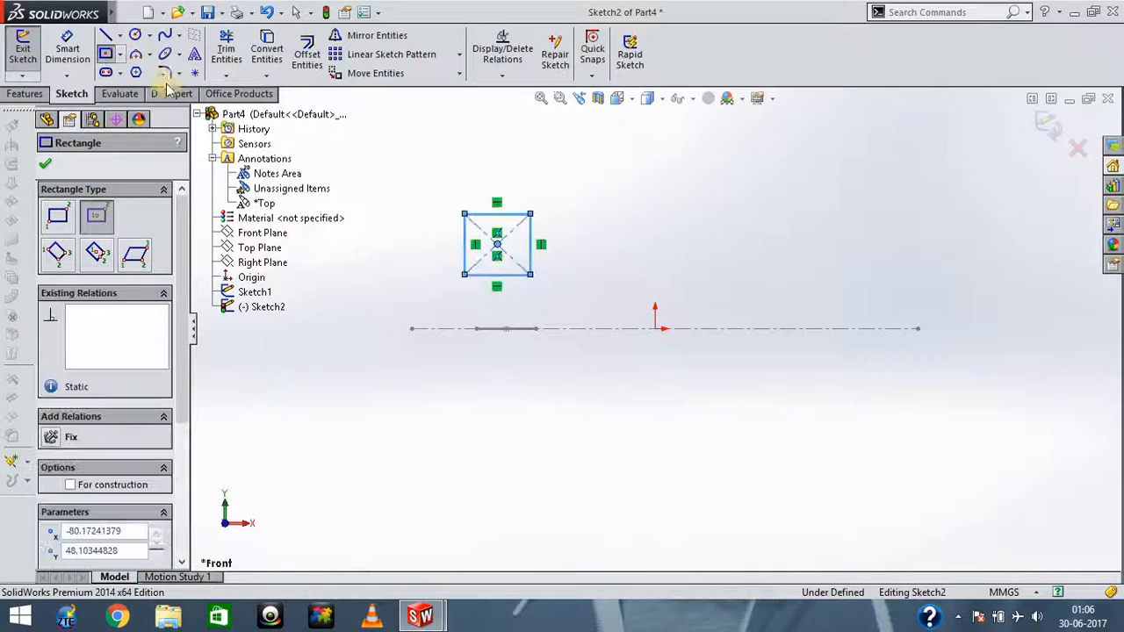
# - Dimension the new rectangle's height as 20 mm and its width as 20 mm
pyautogui.click(66, 48)
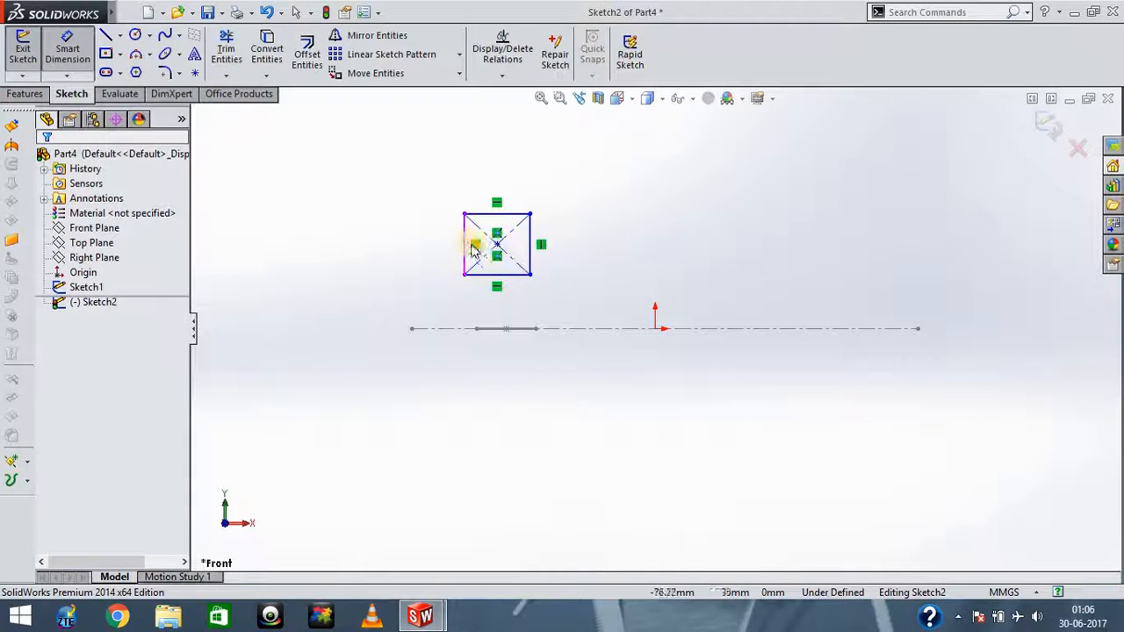
pyautogui.click(470, 248)
pyautogui.click(343, 272)
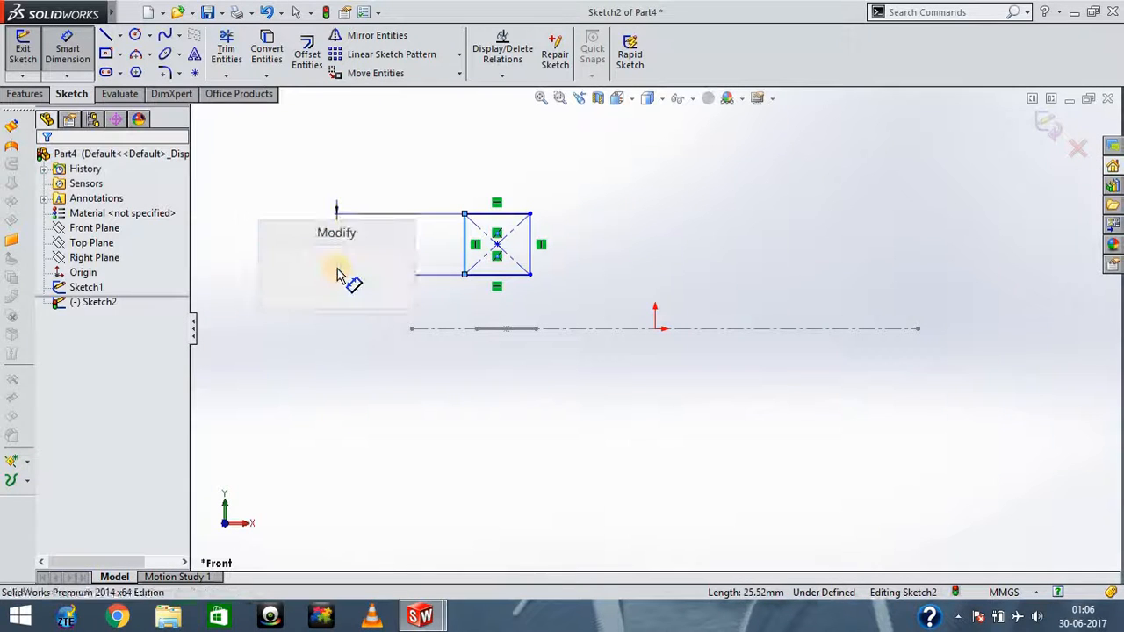
pyautogui.write('20')
pyautogui.press('Return')
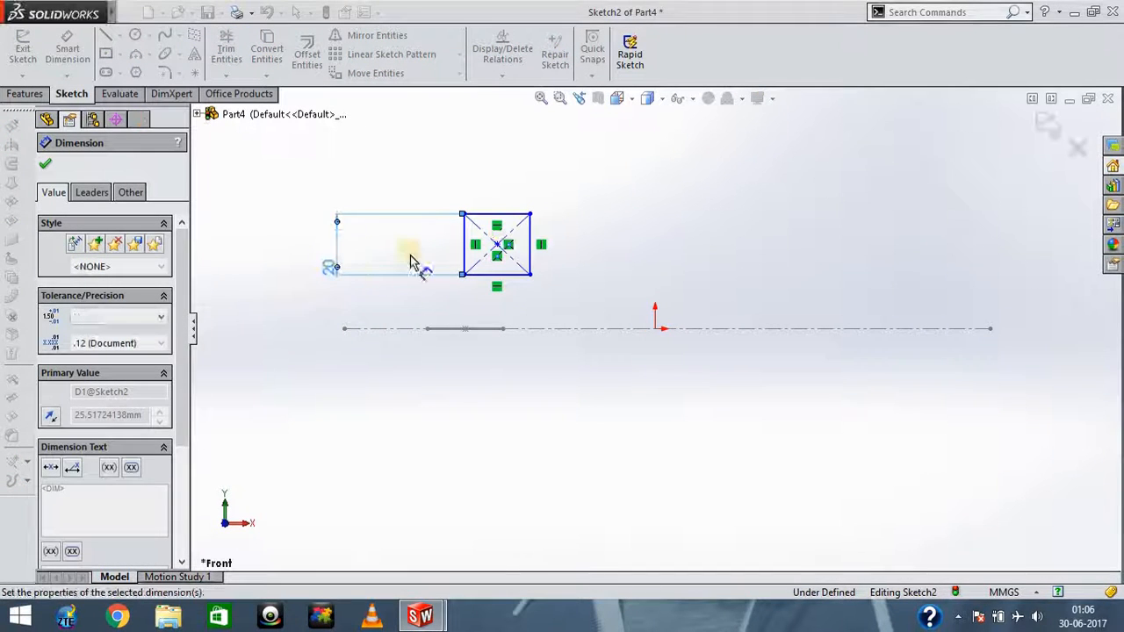
pyautogui.click(496, 221)
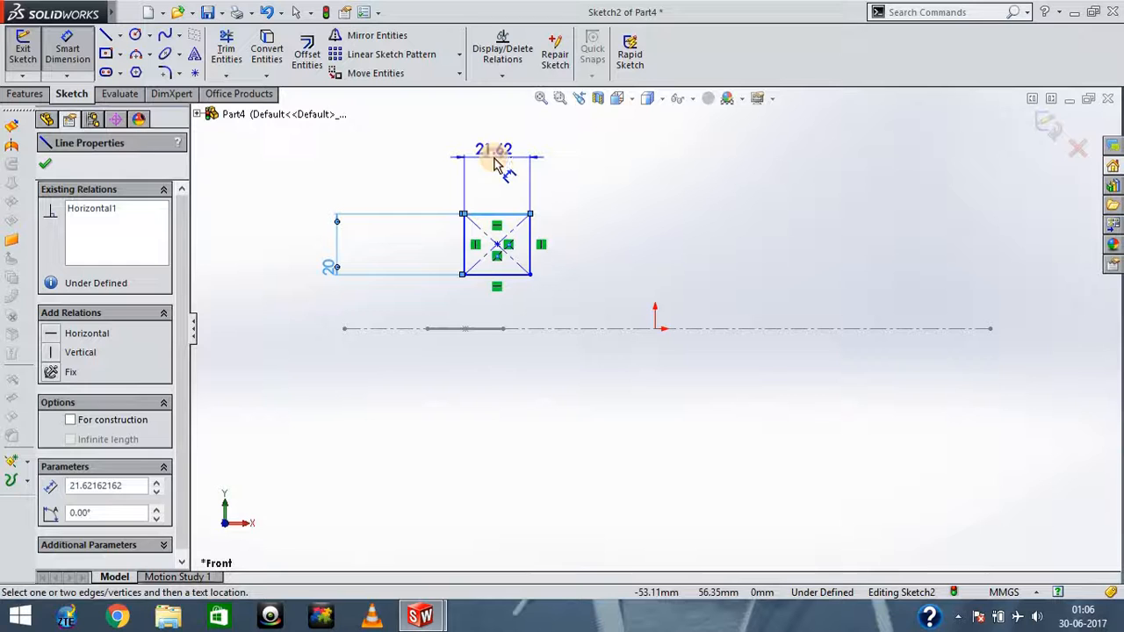
pyautogui.click(497, 162)
pyautogui.write('20')
pyautogui.press('Return')
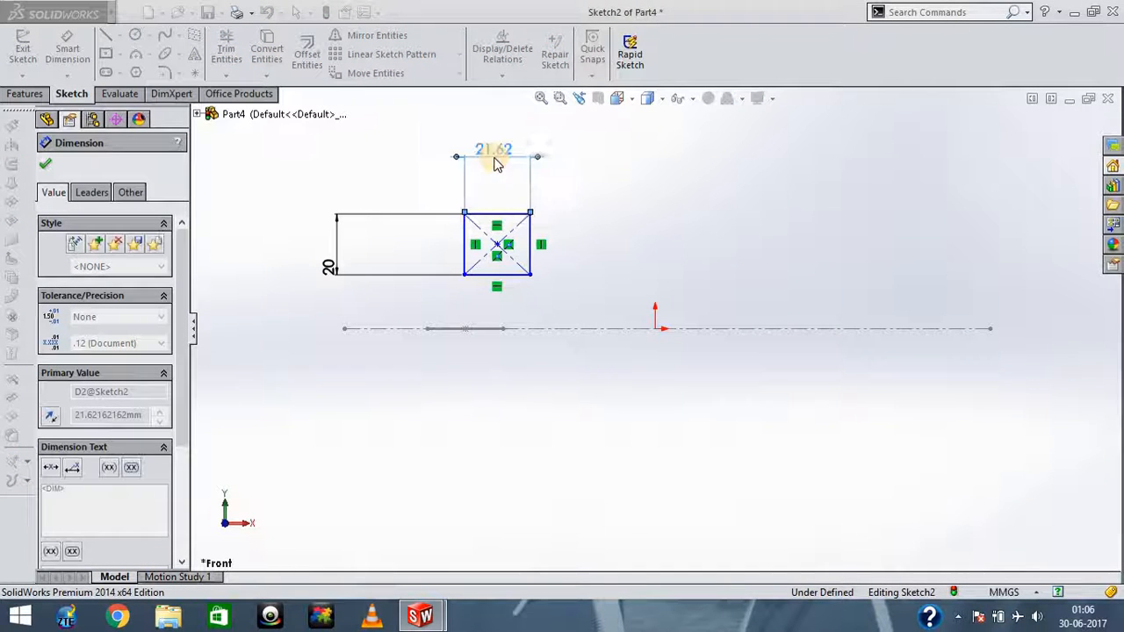
# - Try a 50 mm horizontal dimension between the rectangle's center point and the origin, and delete it
pyautogui.click(496, 246)
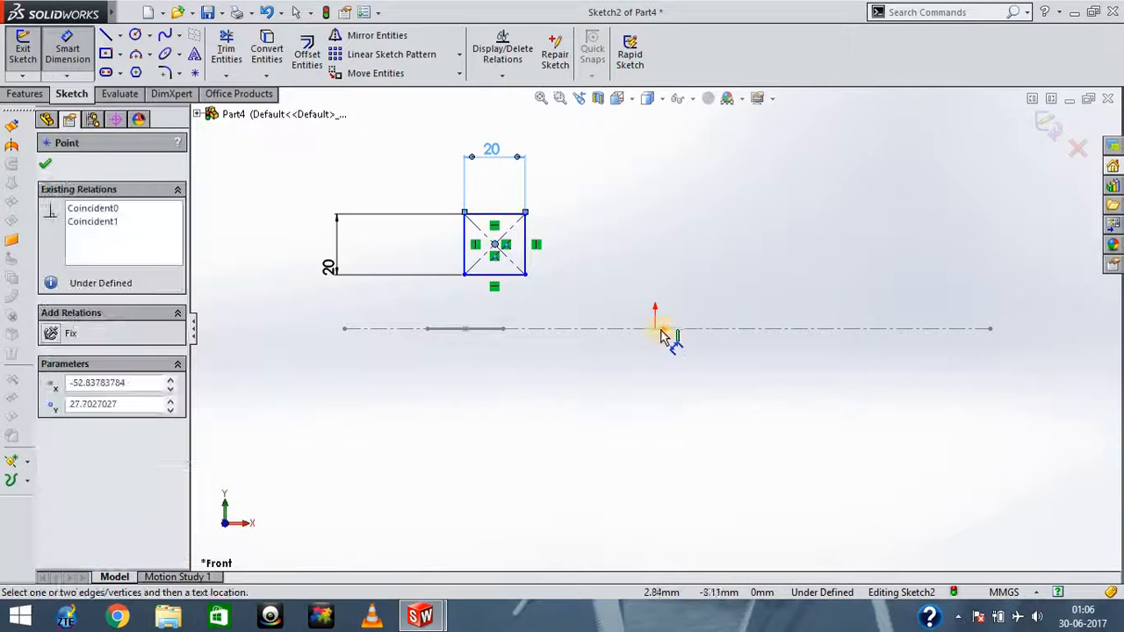
pyautogui.click(655, 330)
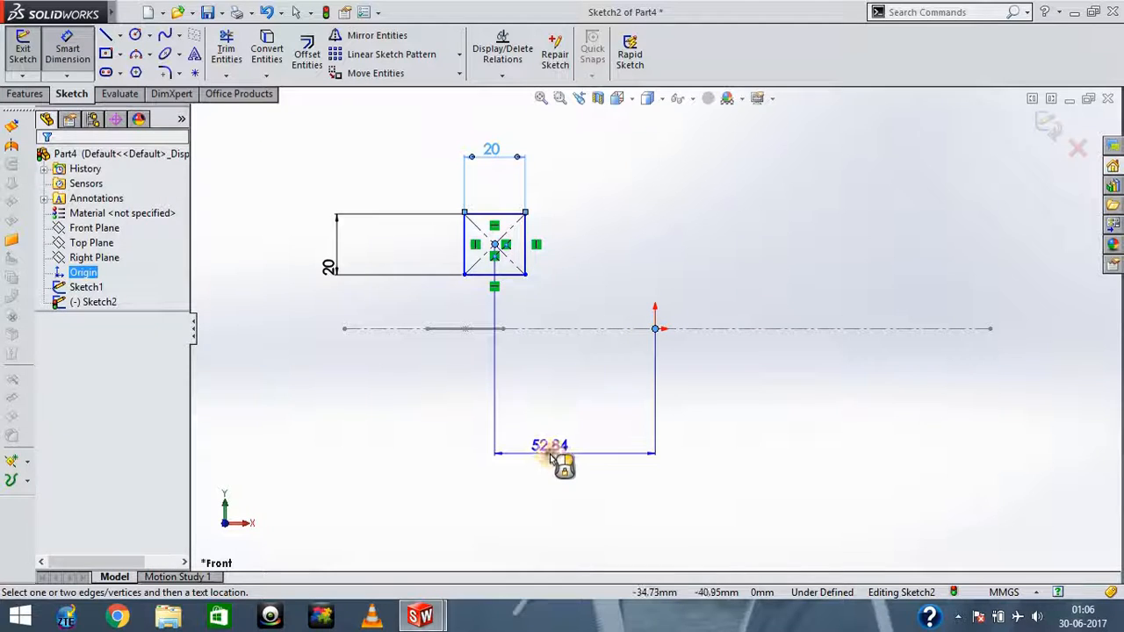
pyautogui.click(550, 455)
pyautogui.write('50')
pyautogui.press('Return')
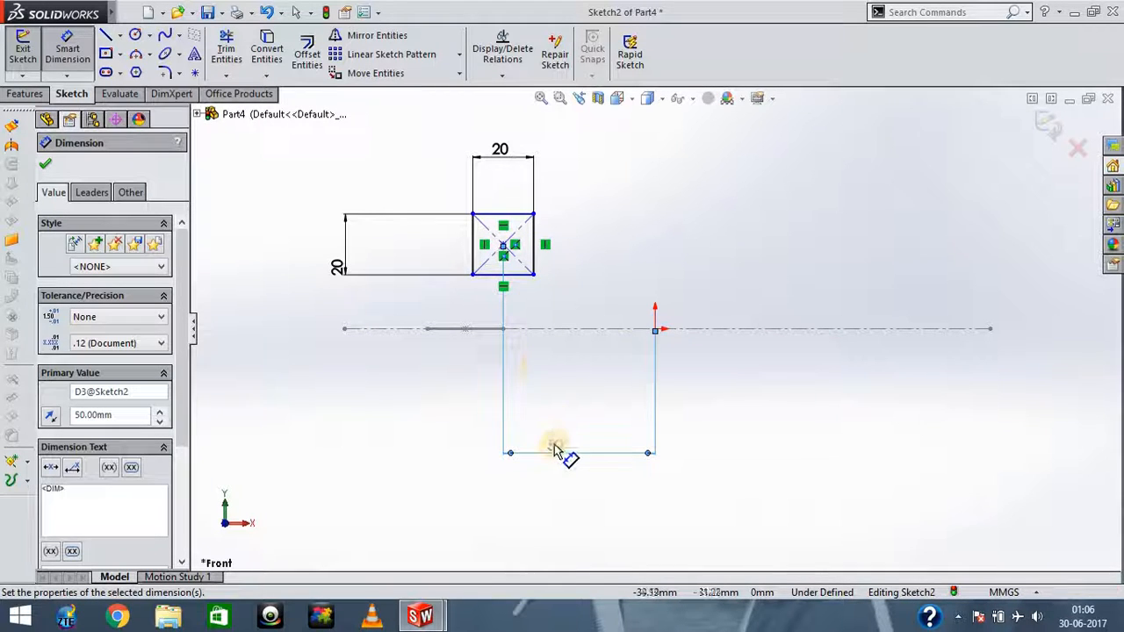
pyautogui.press('Delete')
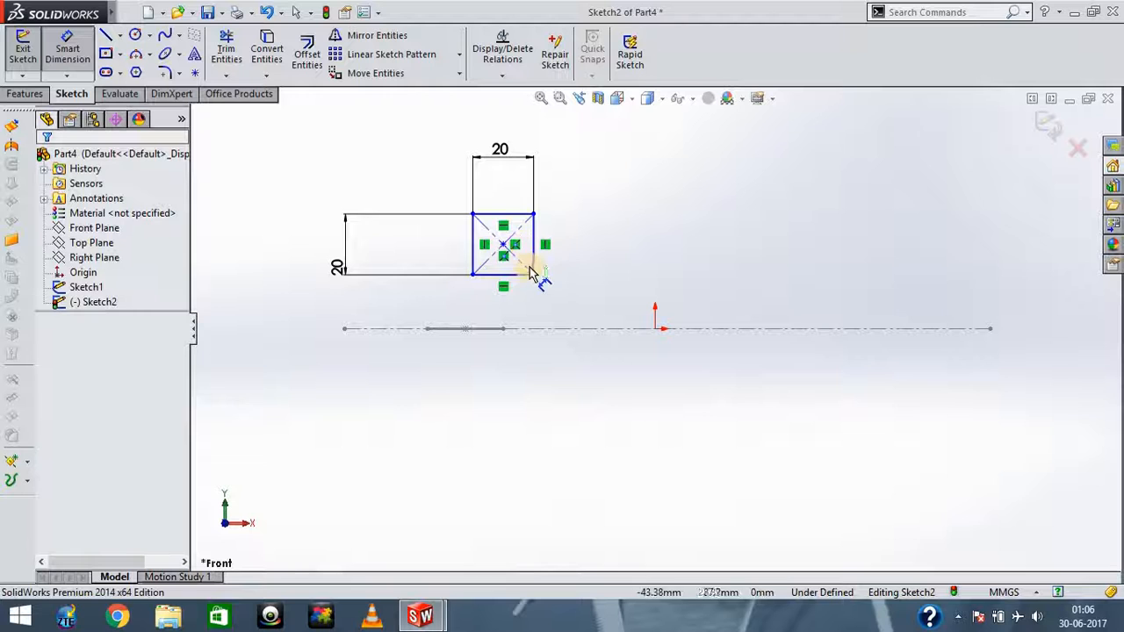
# - Dimension the rectangle's lower-right corner 50 mm horizontally from the origin
pyautogui.click(657, 336)
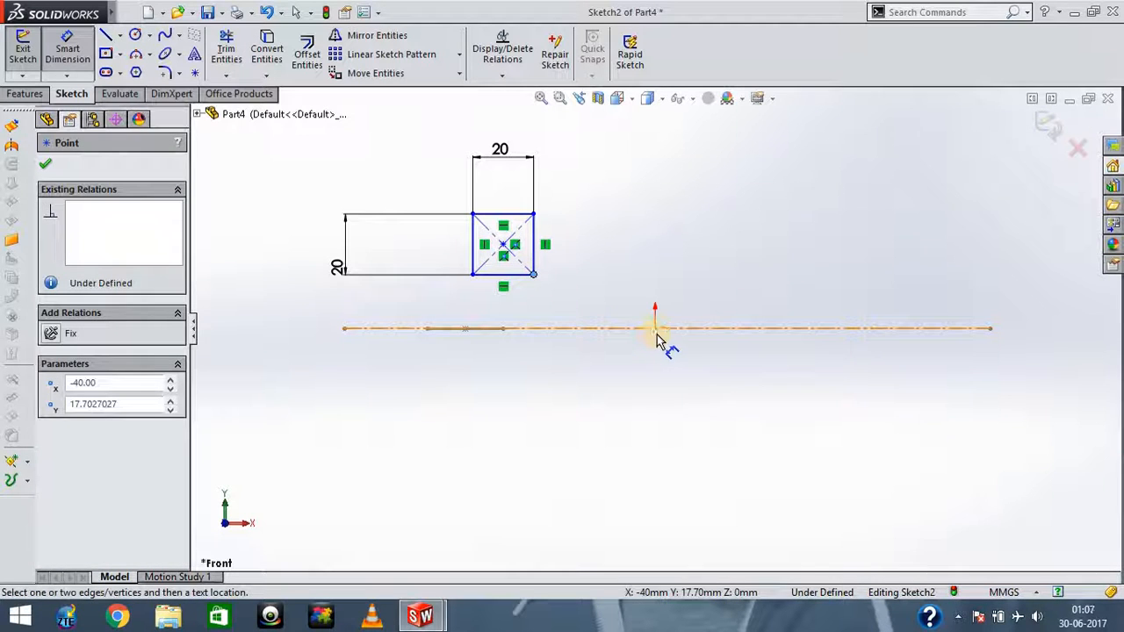
pyautogui.click(657, 335)
pyautogui.click(625, 445)
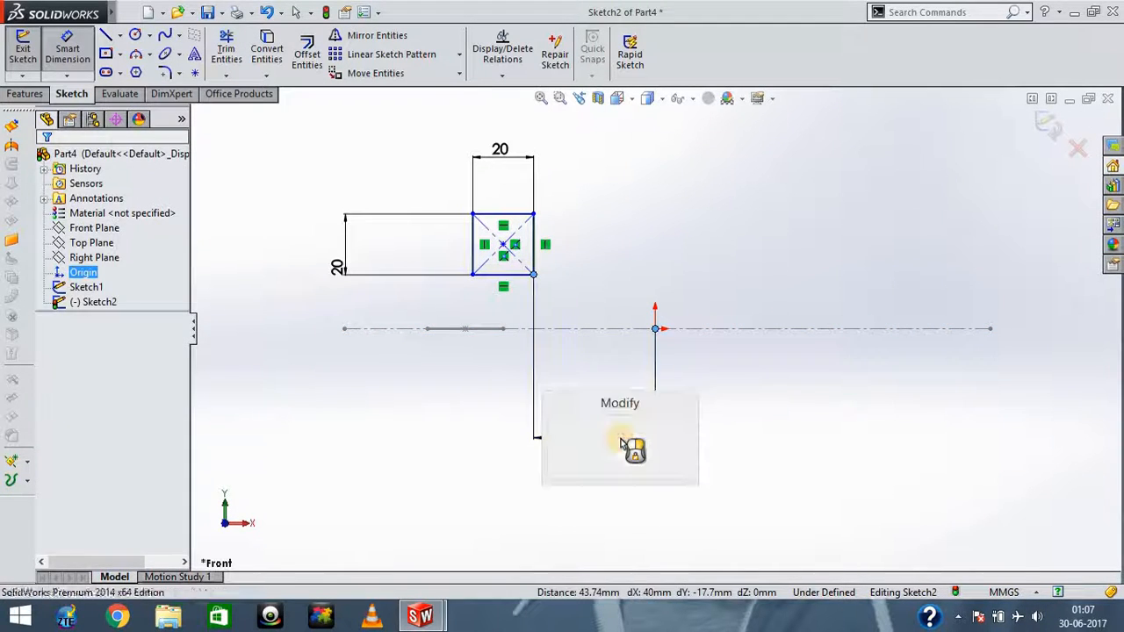
pyautogui.write('50')
pyautogui.press('Return')
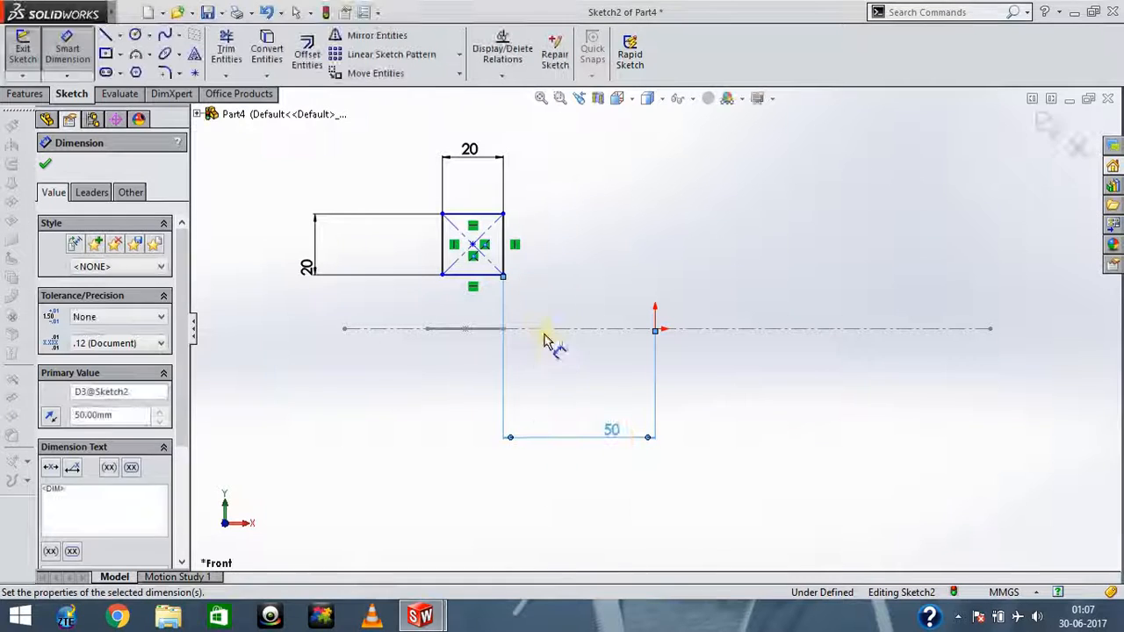
pyautogui.click(504, 249)
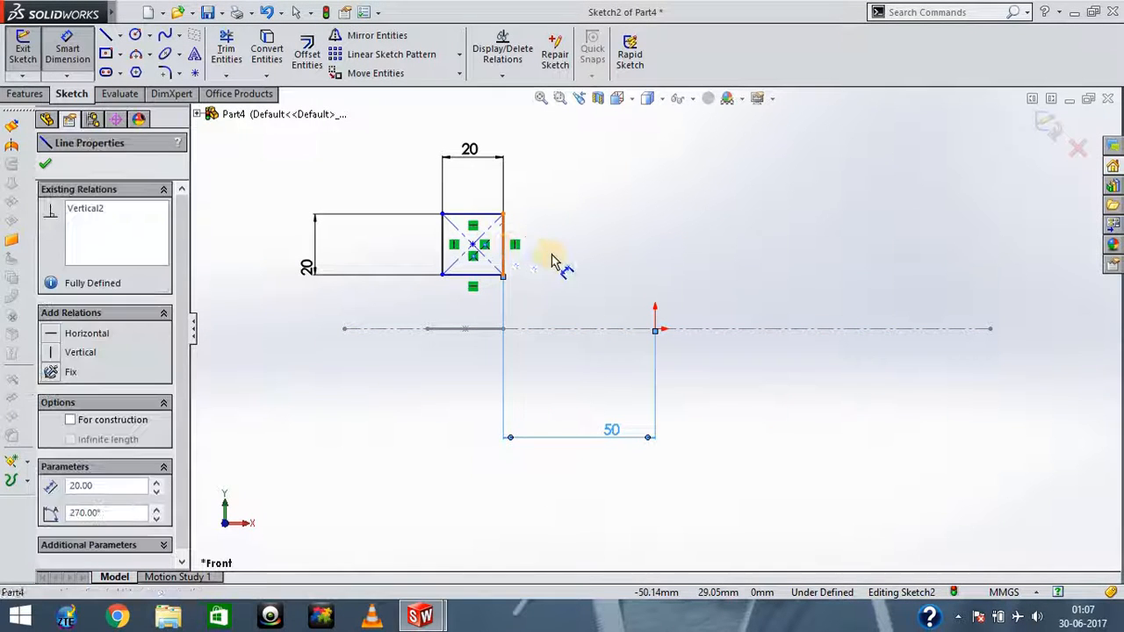
pyautogui.press('Escape')
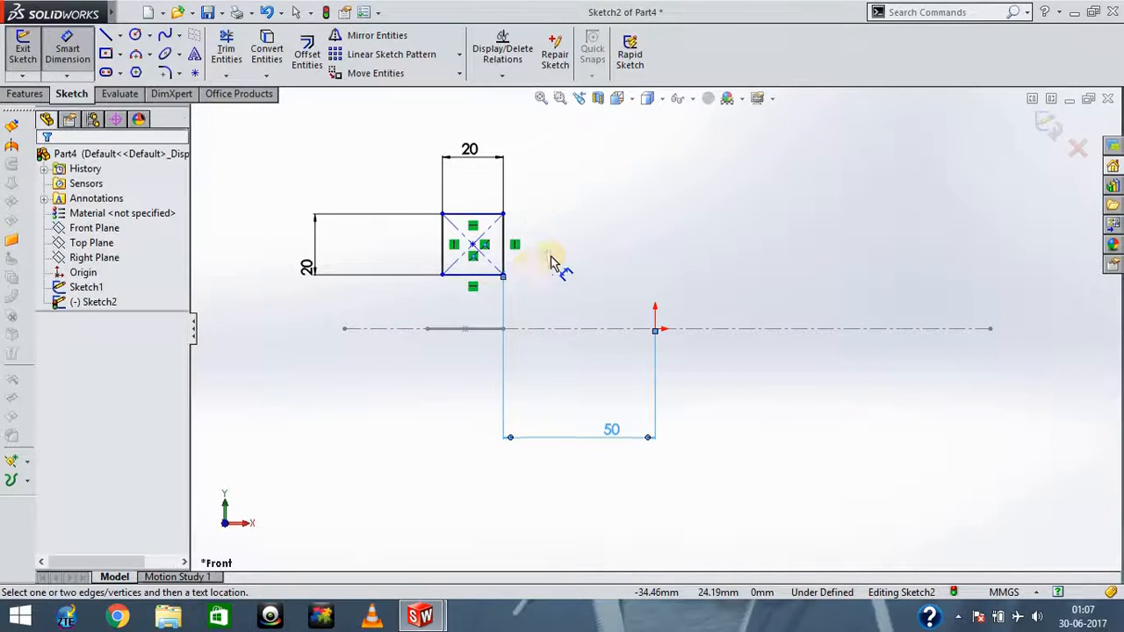
# - Set the vertical distance from the rectangle's lower-right corner to the origin to 30 mm
pyautogui.click(504, 277)
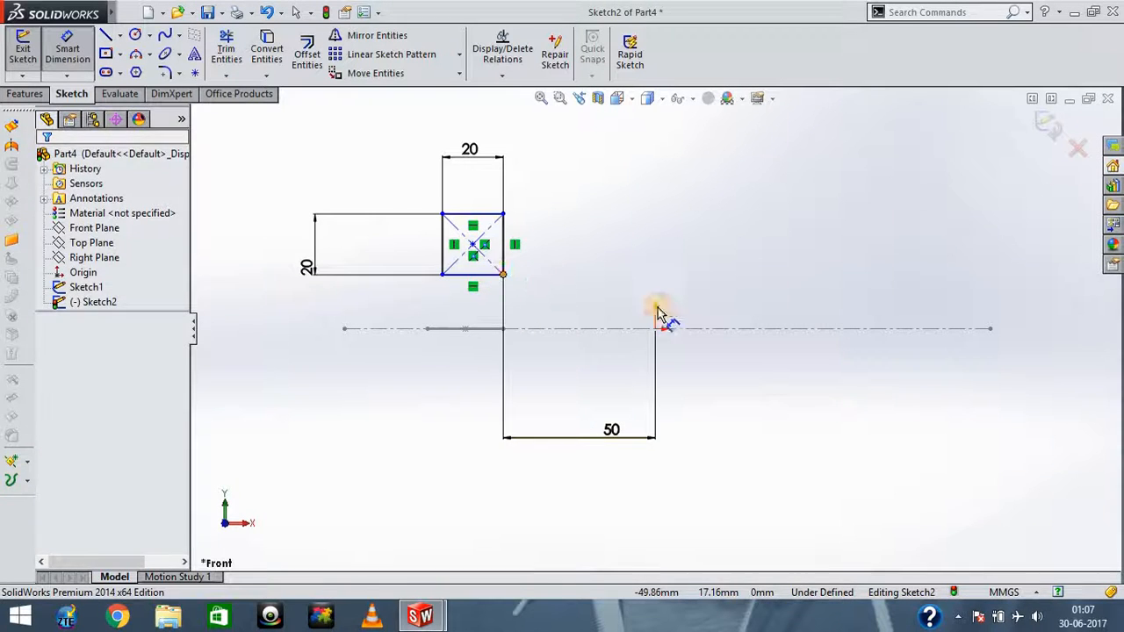
pyautogui.click(700, 328)
pyautogui.click(766, 321)
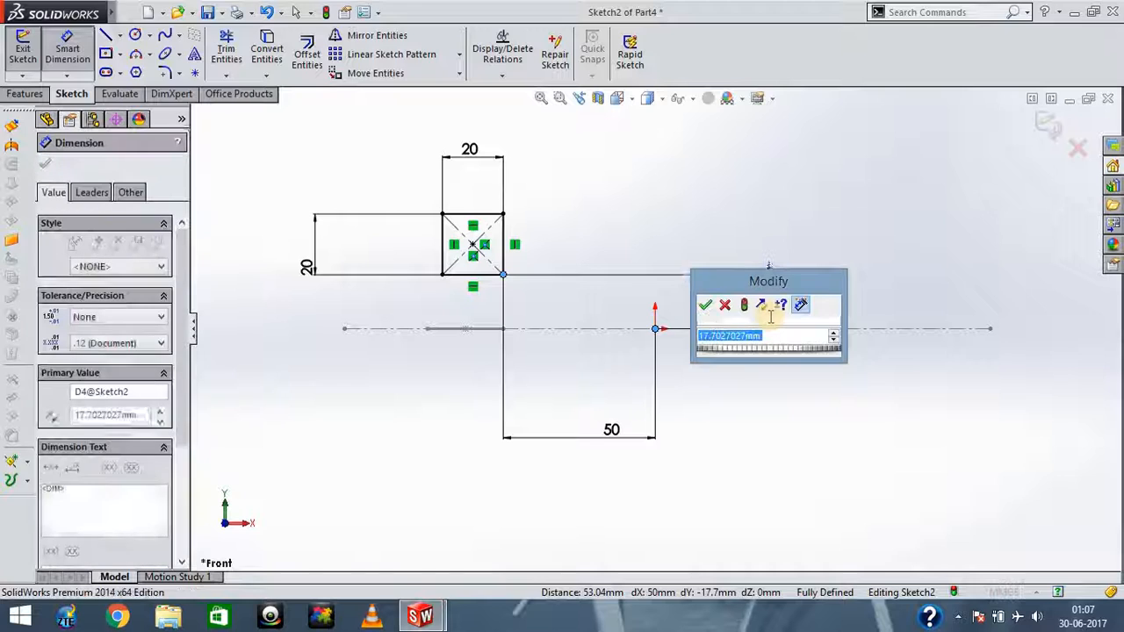
pyautogui.write('30')
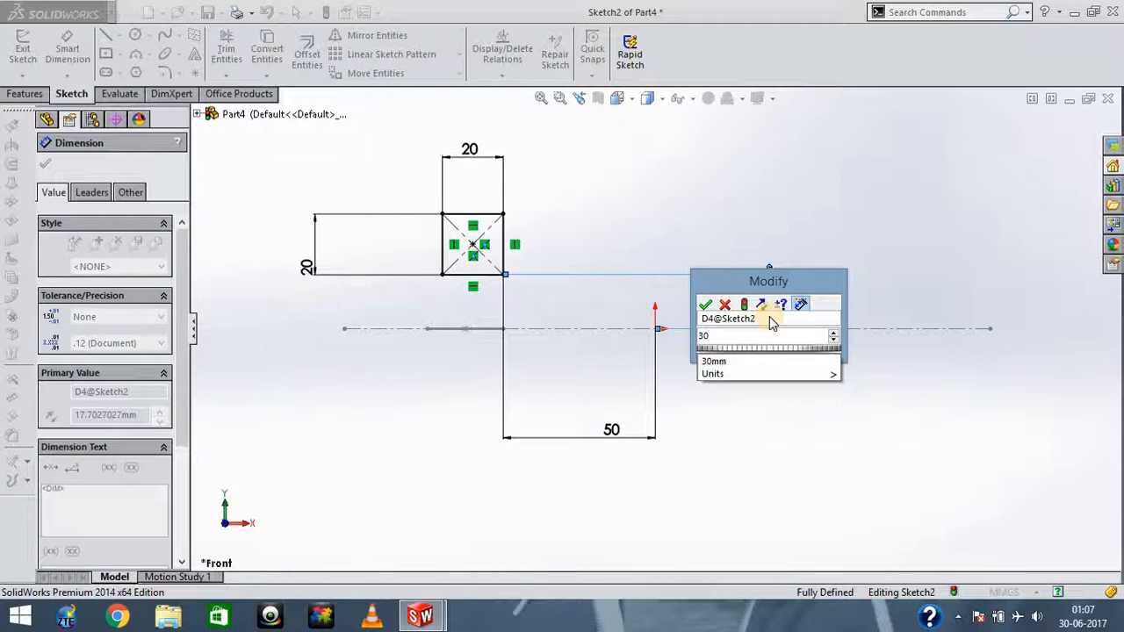
pyautogui.press('Return')
# - Change the rectangle's width to 25 mm and exit the sketch
pyautogui.doubleClick(468, 114)
pyautogui.write('25')
pyautogui.press('Return')
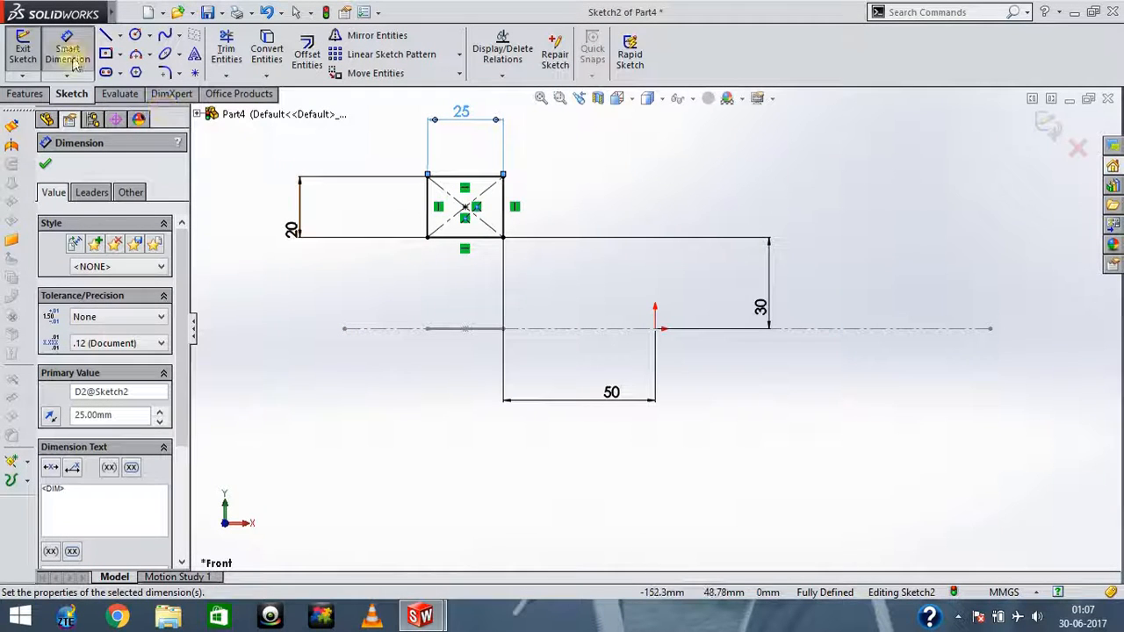
pyautogui.click(23, 49)
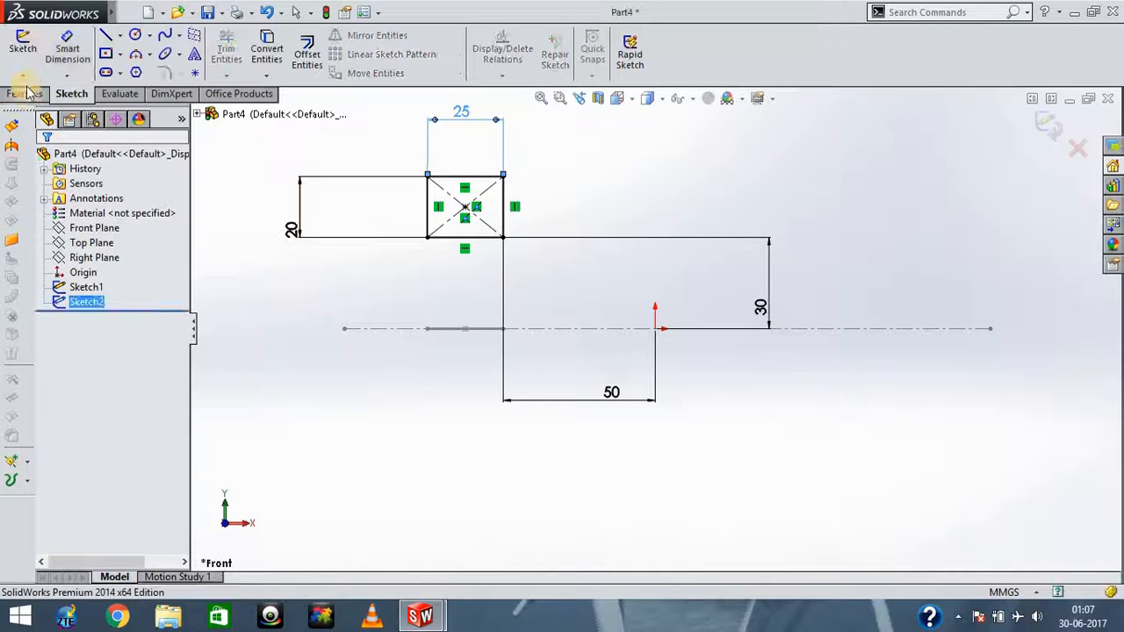
# - Start a Lofted Boss/Base and remove the preselected Sketch2 from its profiles
pyautogui.click(42, 94)
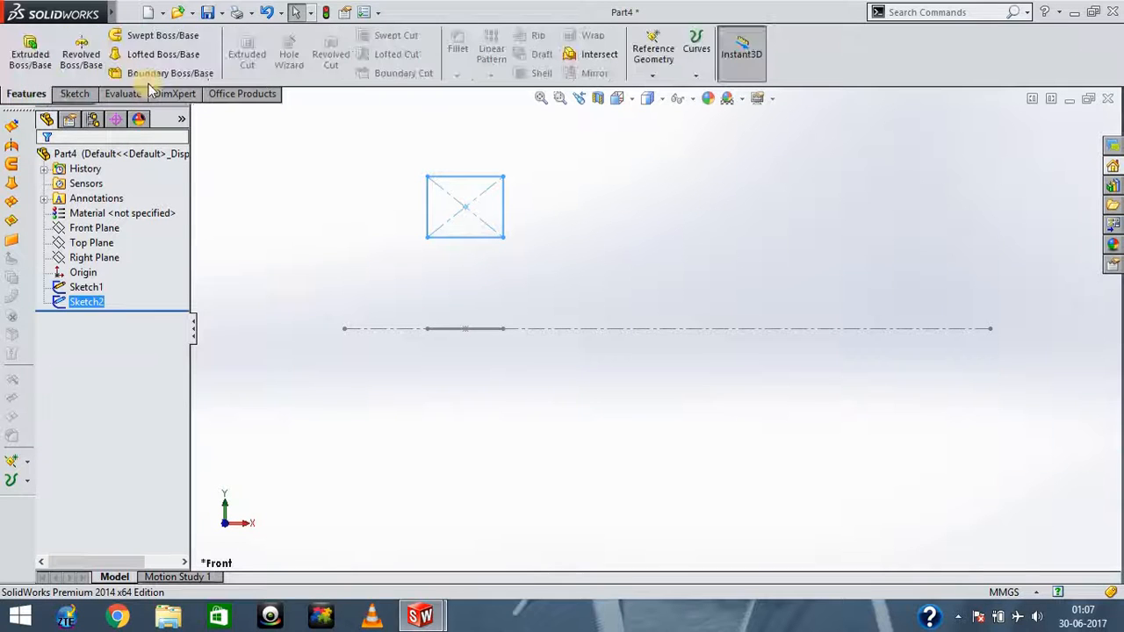
pyautogui.click(147, 56)
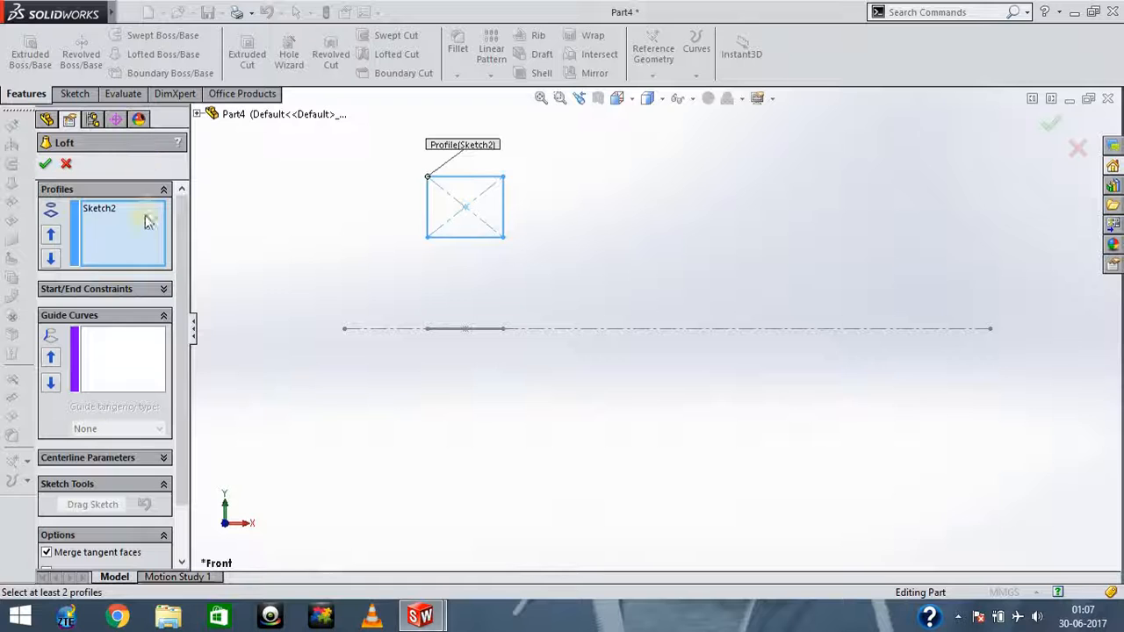
pyautogui.press('Down')
pyautogui.press('Down')
pyautogui.press('Down')
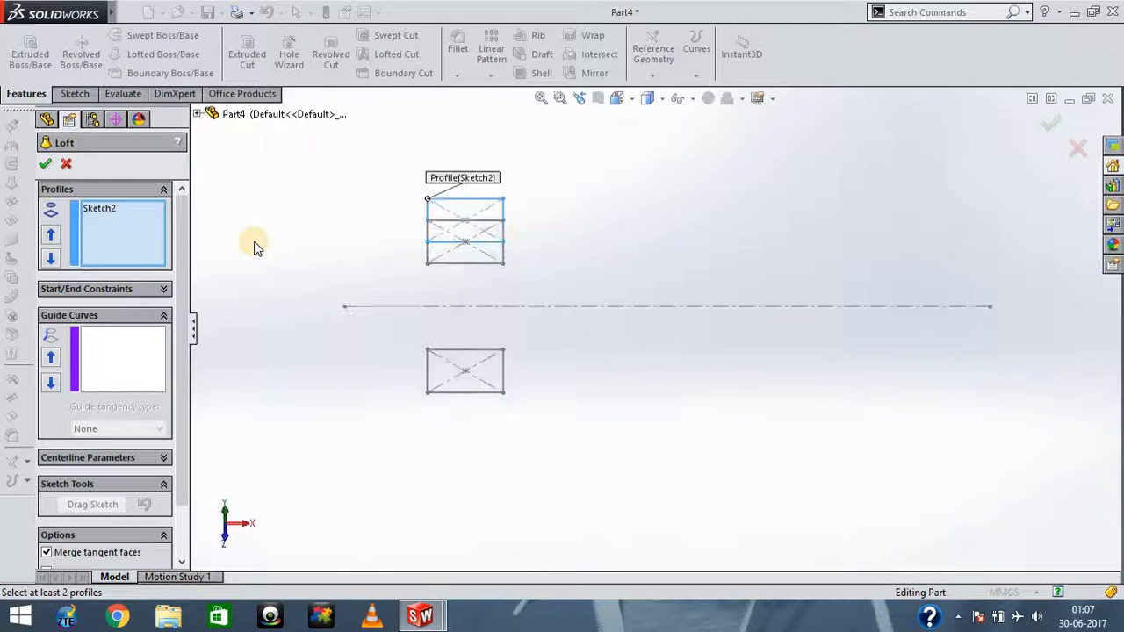
pyautogui.click(108, 215)
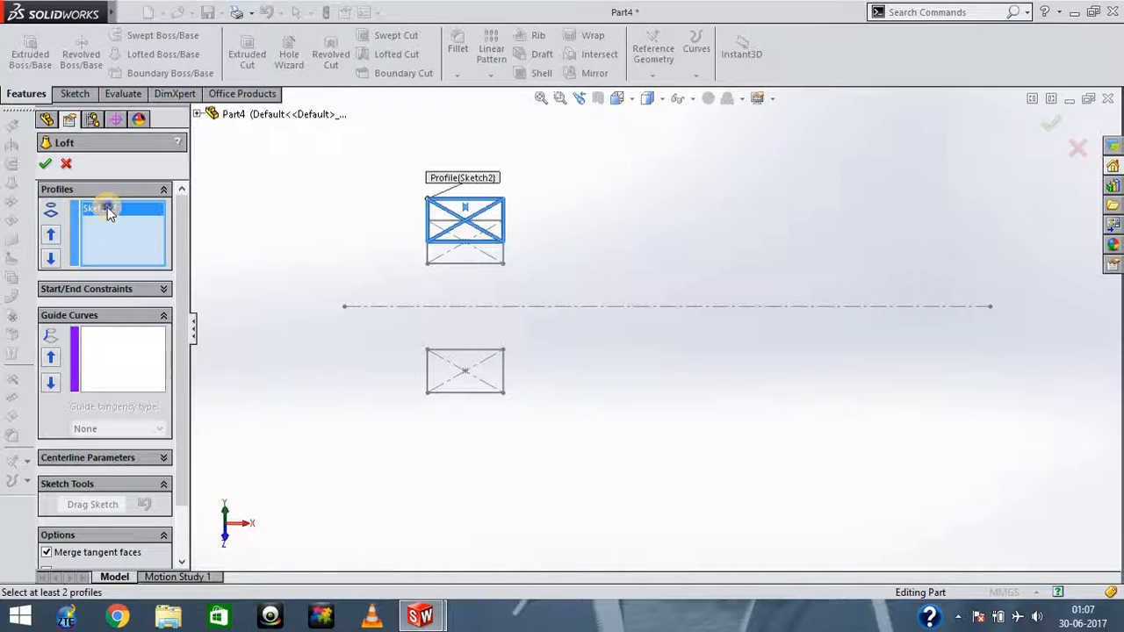
pyautogui.rightClick(112, 215)
pyautogui.click(124, 232)
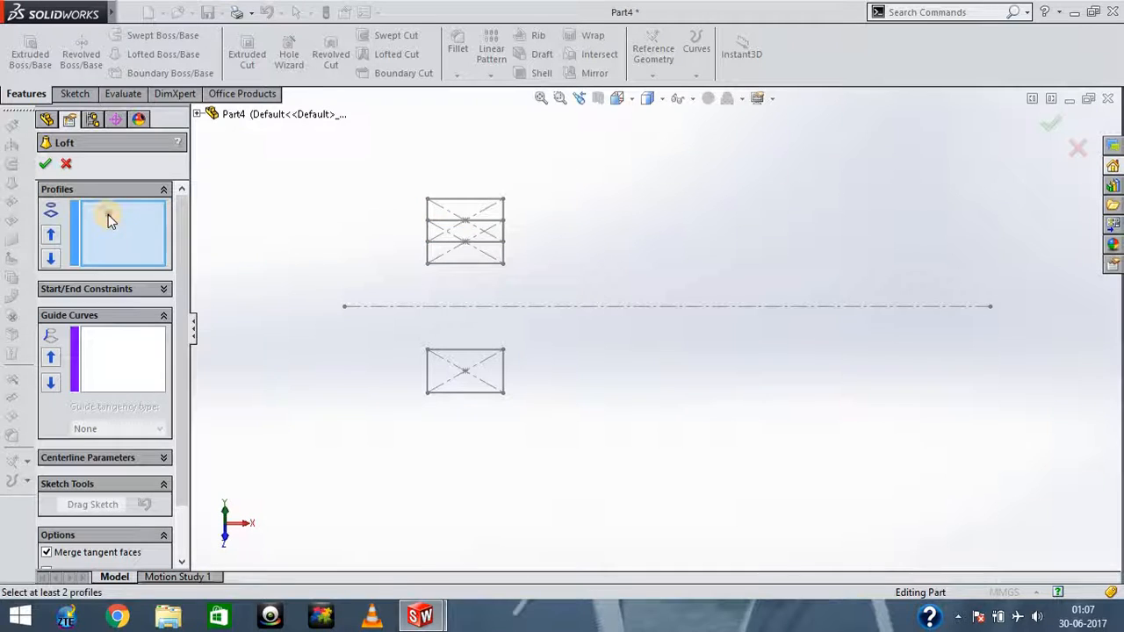
# - Add the front horizontal rectangle as a closed-loop loft profile, followed by the upright Sketch2 rectangle
pyautogui.click(465, 392)
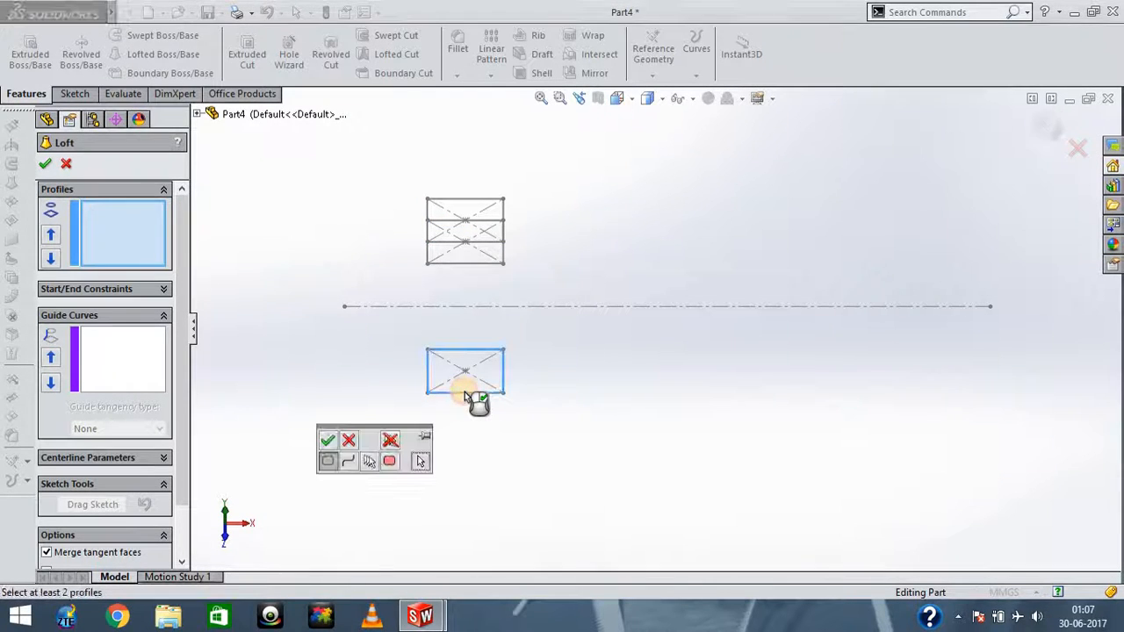
pyautogui.click(327, 441)
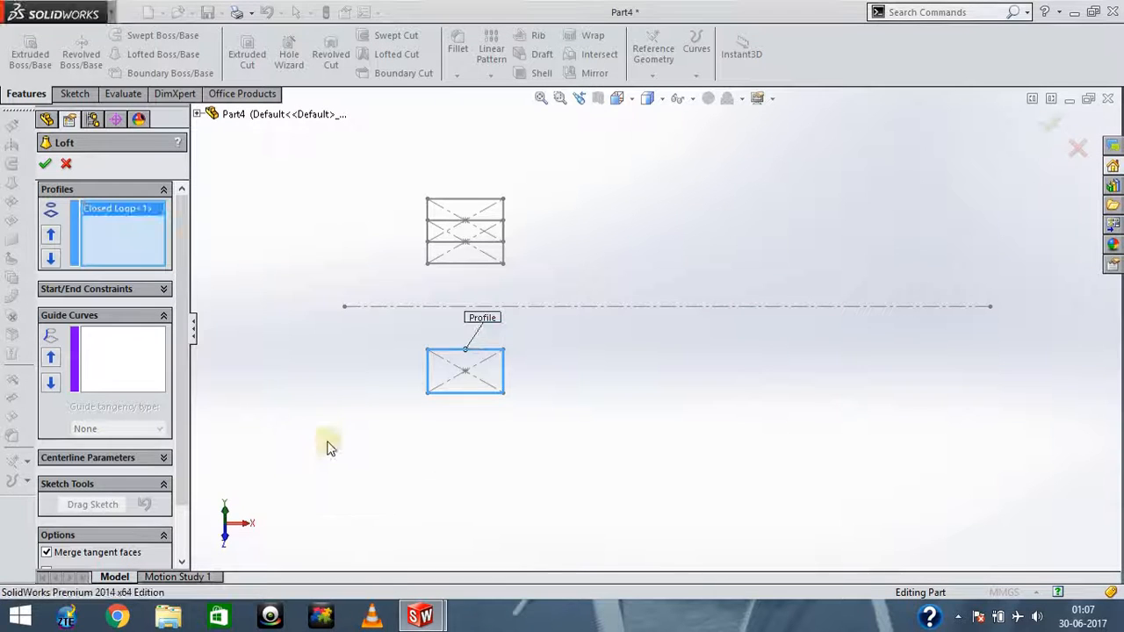
pyautogui.press('Up')
pyautogui.press('Left')
pyautogui.press('Left')
pyautogui.press('Left')
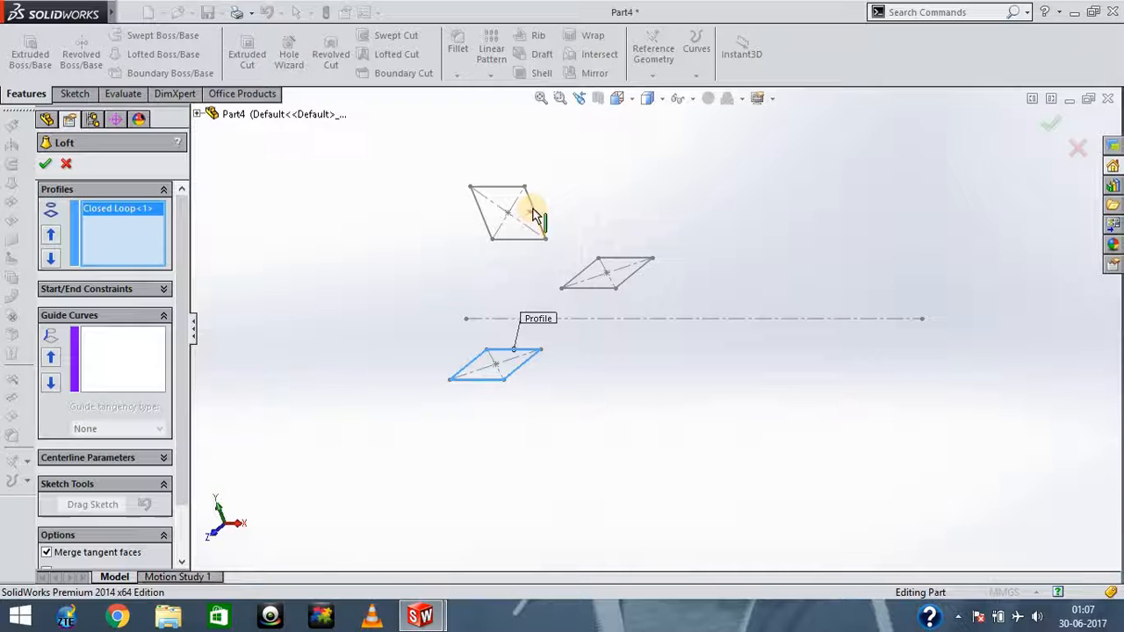
pyautogui.click(528, 189)
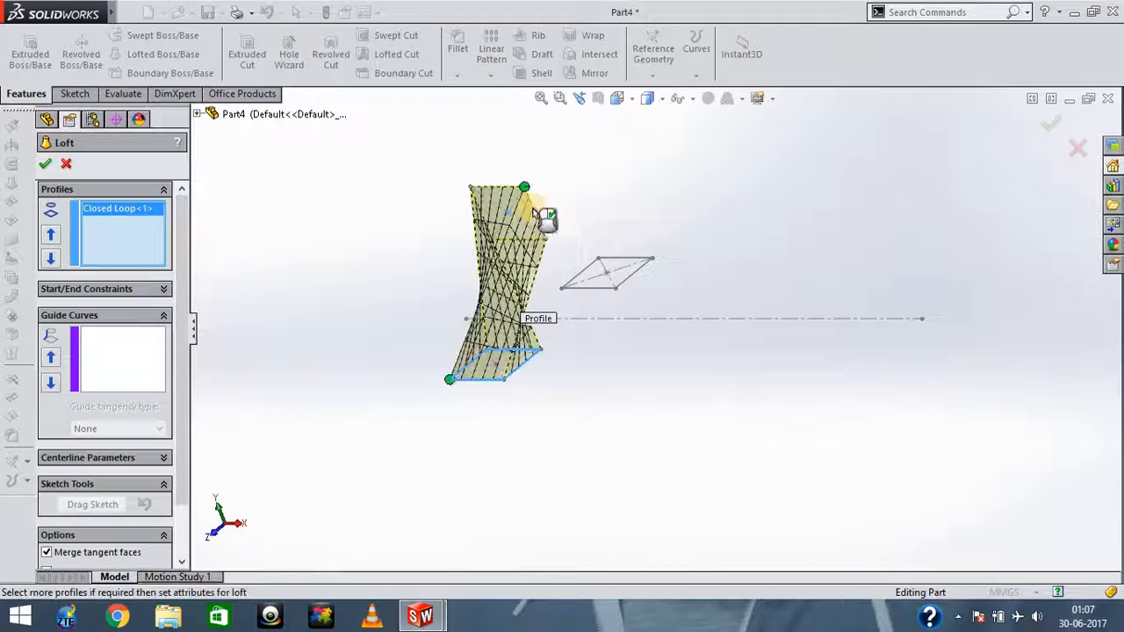
# - Add the rear horizontal rectangle as the third loft profile, using its closed loop
pyautogui.click(125, 251)
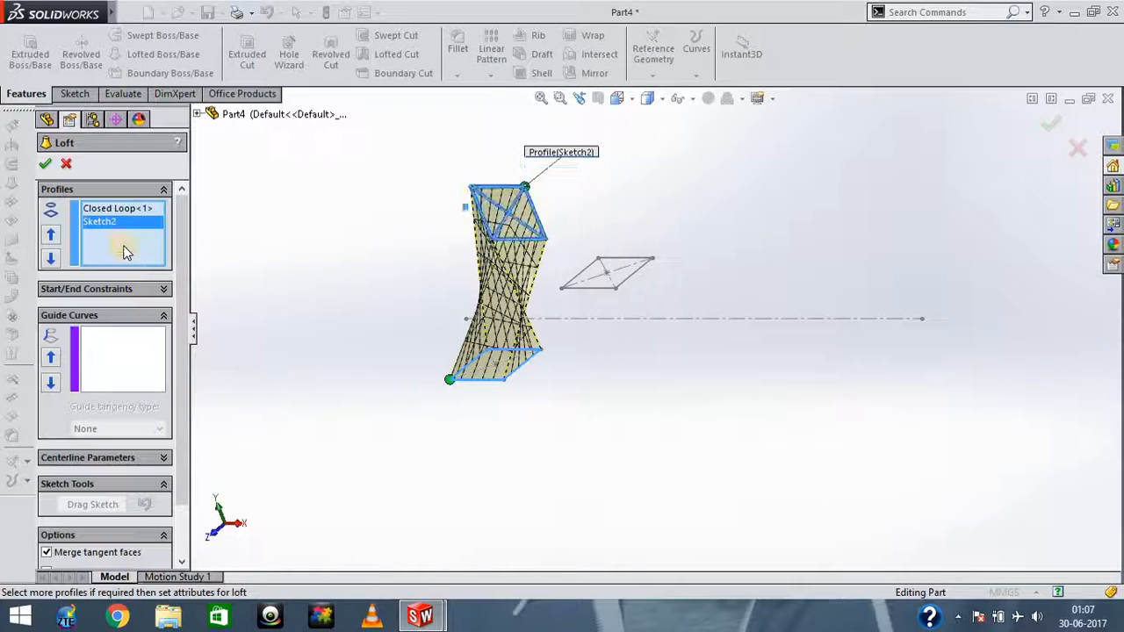
pyautogui.click(637, 283)
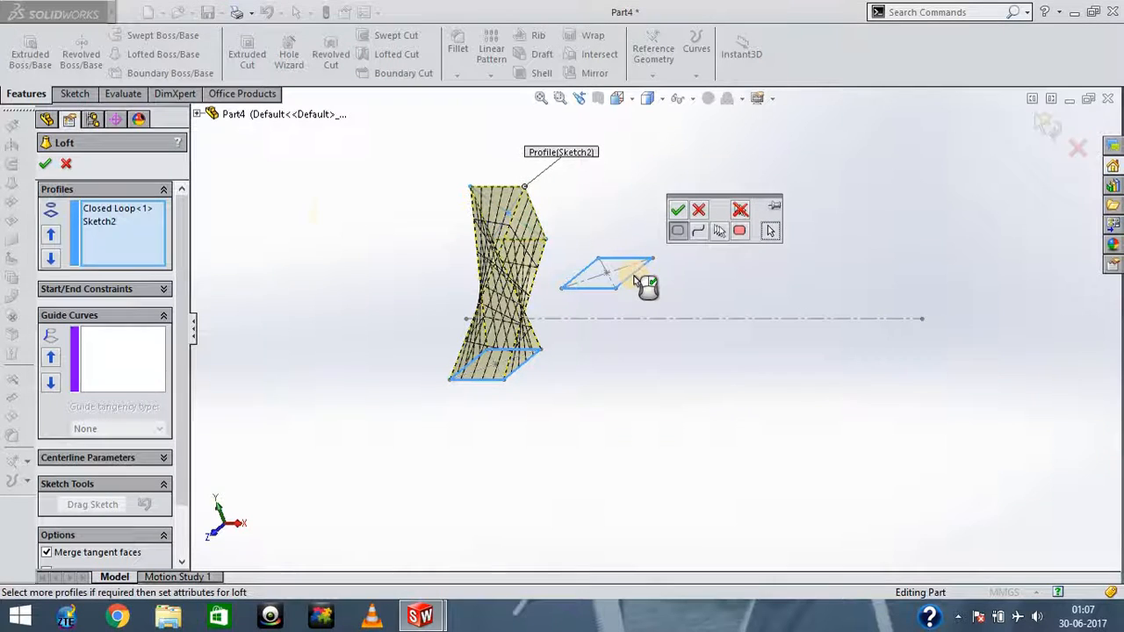
pyautogui.click(678, 211)
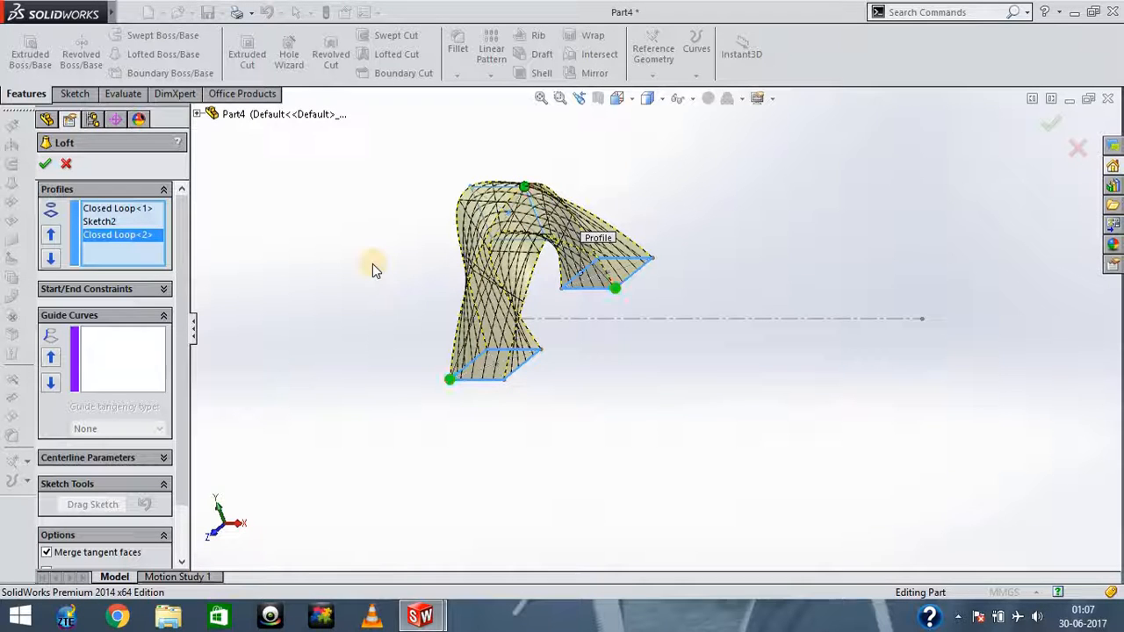
# - Examine the three-profile loft preview and its connector points from different angles
pyautogui.press('Right')
pyautogui.press('Right')
pyautogui.press('Right')
pyautogui.press('Right')
pyautogui.press('Left')
pyautogui.press('Left')
pyautogui.press('Left')
pyautogui.press('Left')
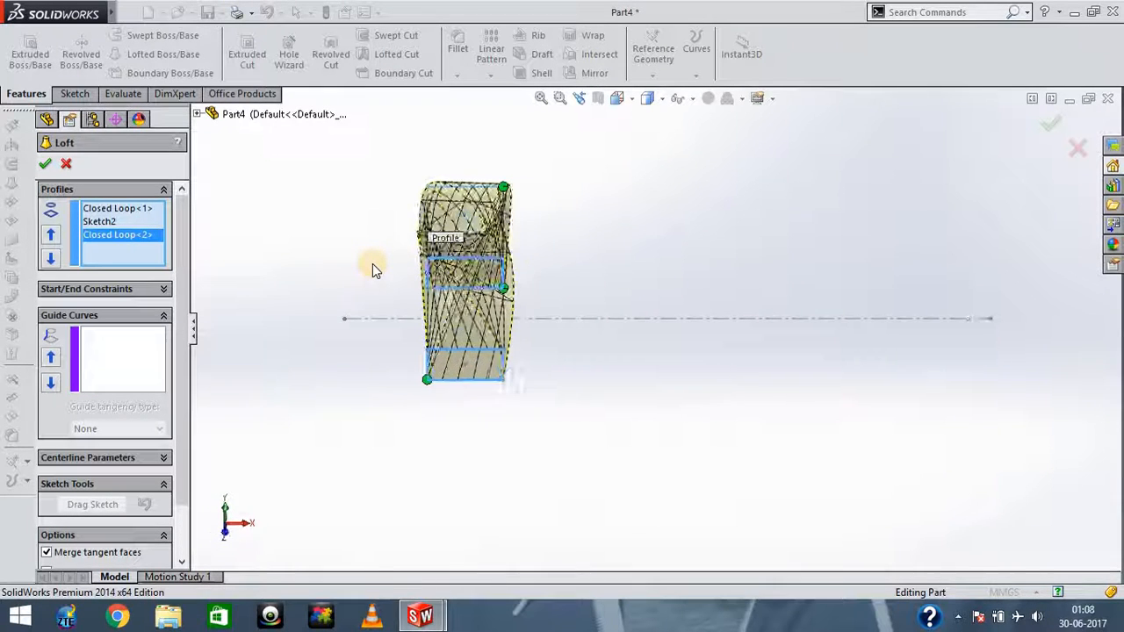
# - Move the upright rectangle's loft connector point to its lower corner on the same side as the rear rectangle's connector
pyautogui.press('Left')
pyautogui.press('Left')
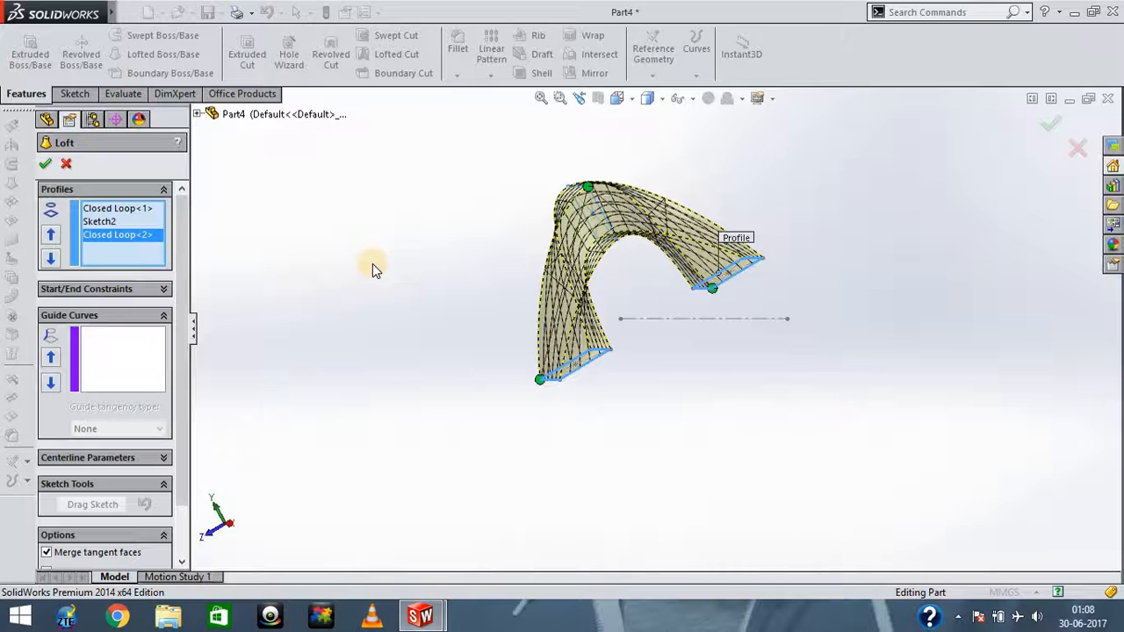
pyautogui.press('Right')
pyautogui.press('Right')
pyautogui.press('Right')
pyautogui.click(507, 189)
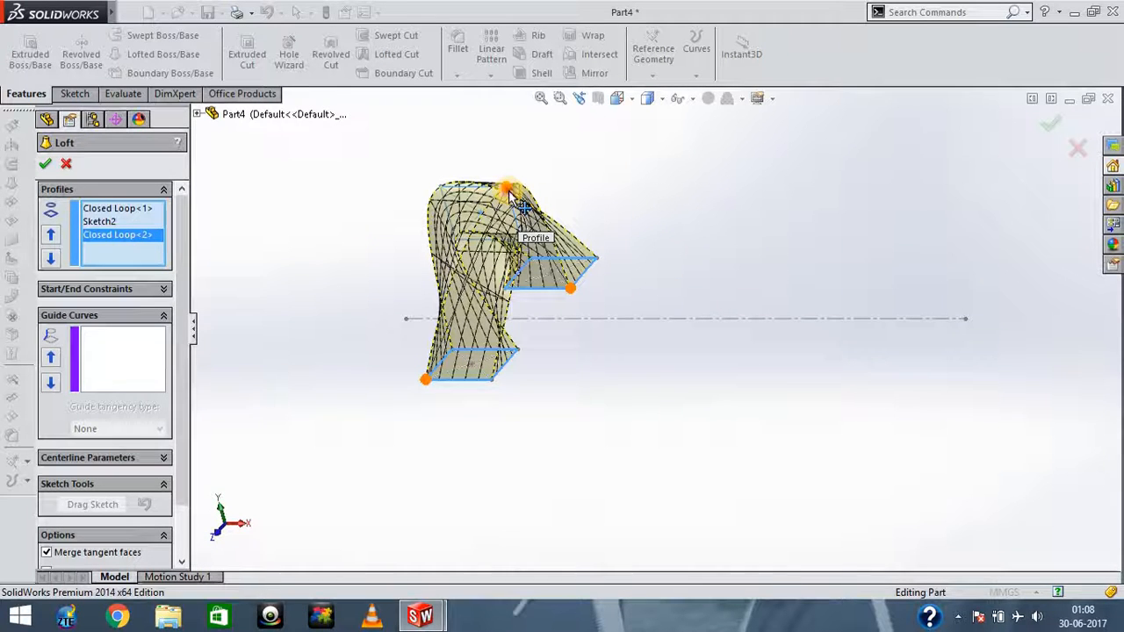
pyautogui.moveTo(500, 187); pyautogui.dragTo(467, 186)
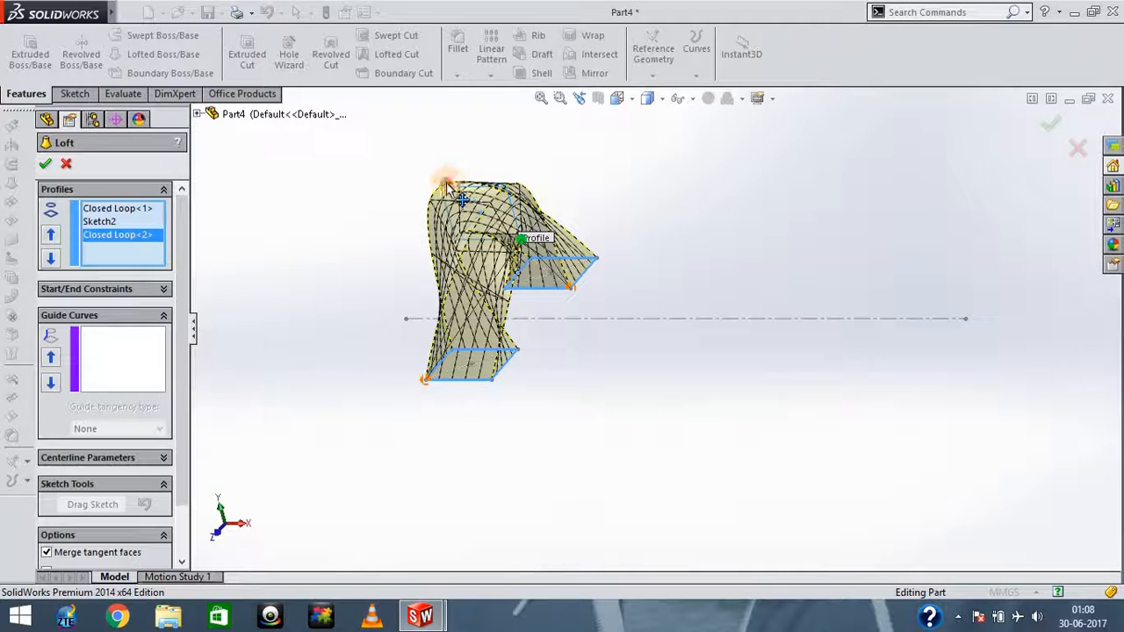
pyautogui.click(441, 183)
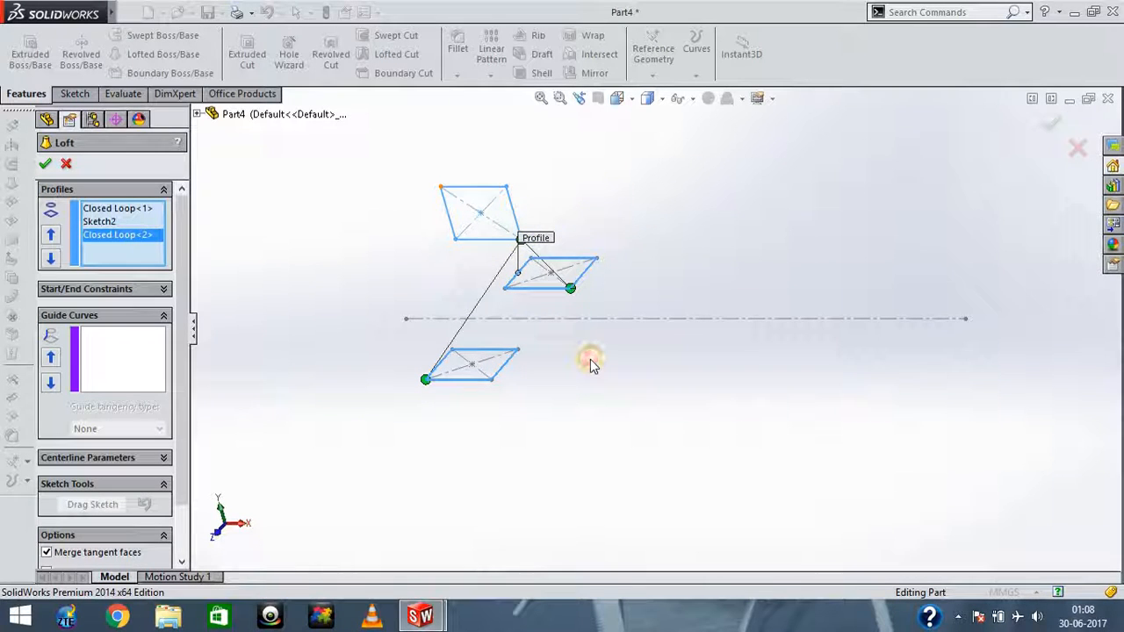
# - Move the front rectangle's connector point to the inner corner in line with the other two connectors
pyautogui.press('Left')
pyautogui.press('Left')
pyautogui.press('Down')
pyautogui.press('Down')
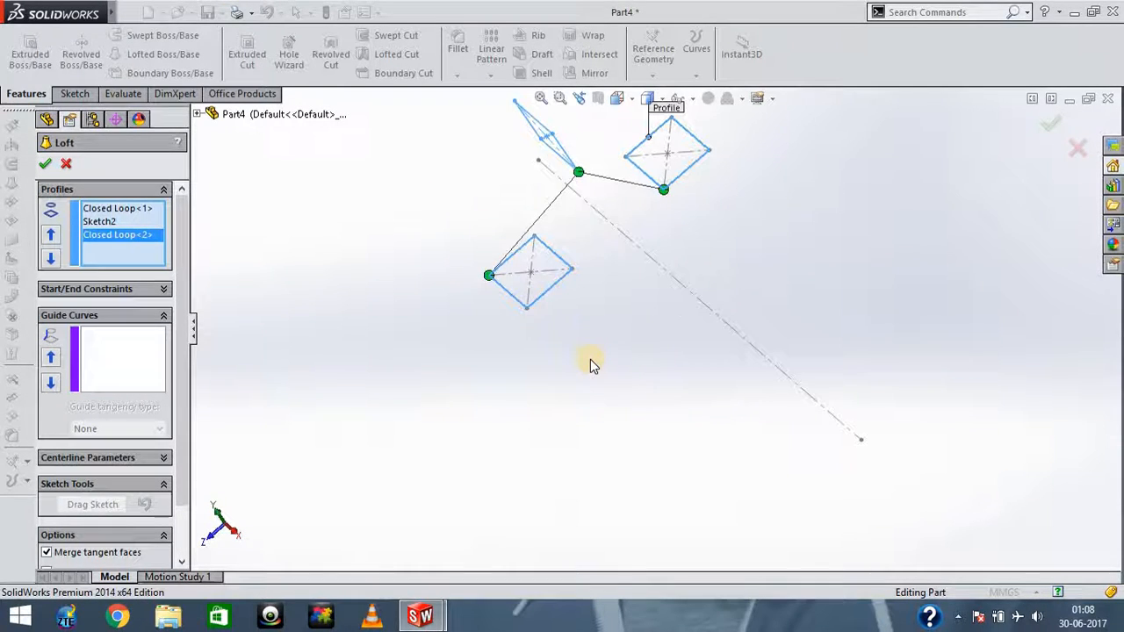
pyautogui.moveTo(491, 277); pyautogui.dragTo(526, 307)
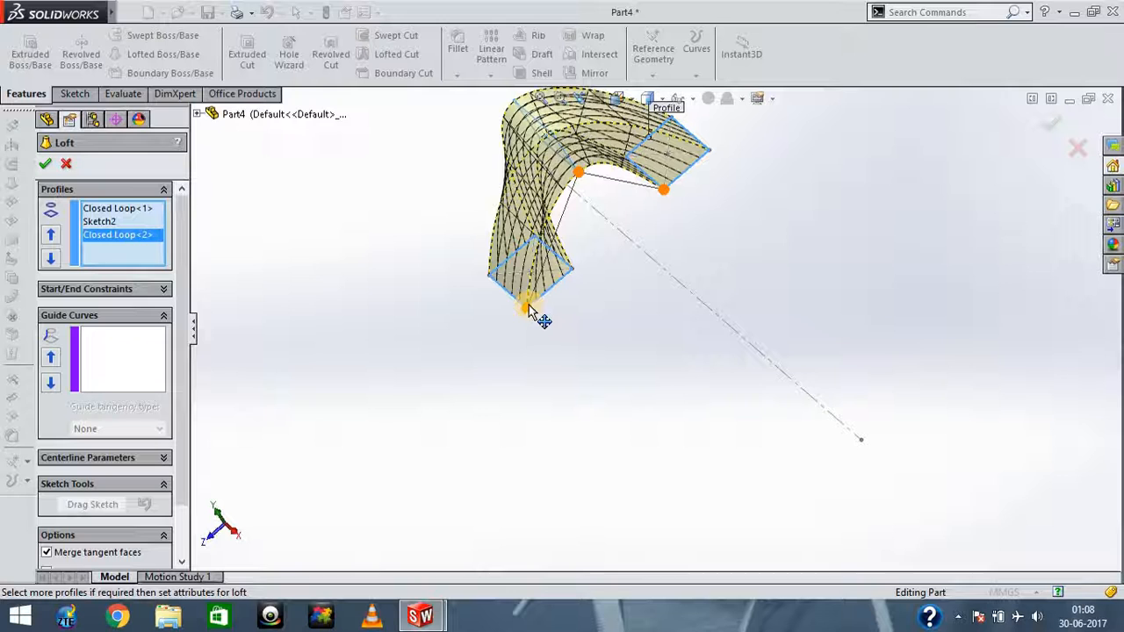
pyautogui.moveTo(528, 308); pyautogui.dragTo(575, 269)
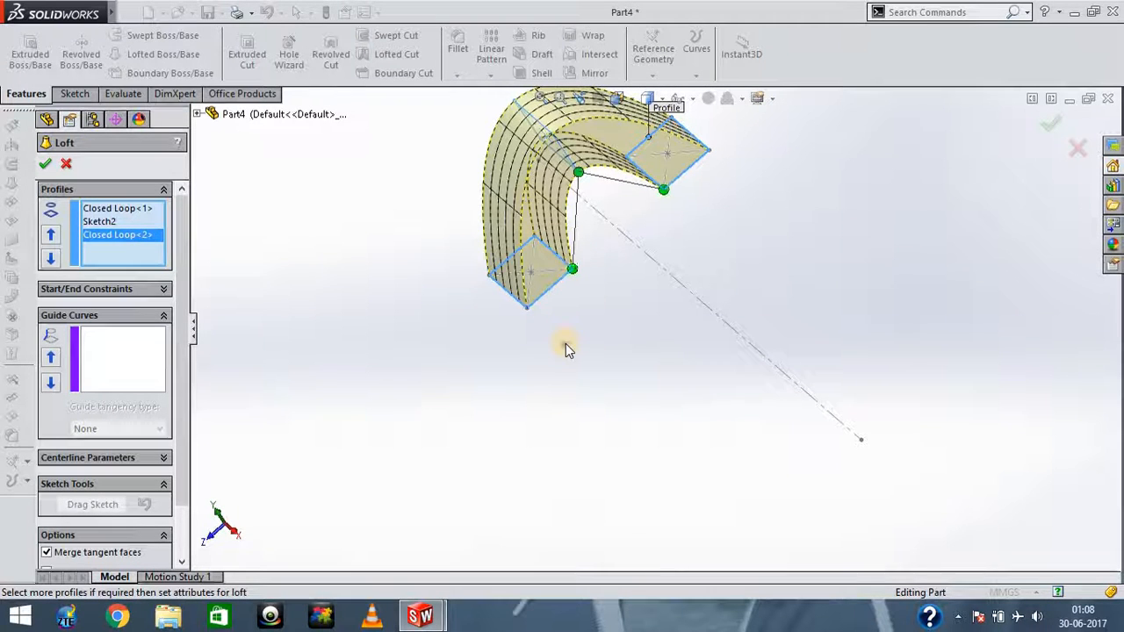
# - Examine the realigned loft preview from several angles, checking for twist between the three profiles
pyautogui.press('Right')
pyautogui.press('Right')
pyautogui.press('Right')
pyautogui.press('Right')
pyautogui.press('Right')
pyautogui.press('Right')
pyautogui.press('Right')
pyautogui.press('Right')
pyautogui.press('Right')
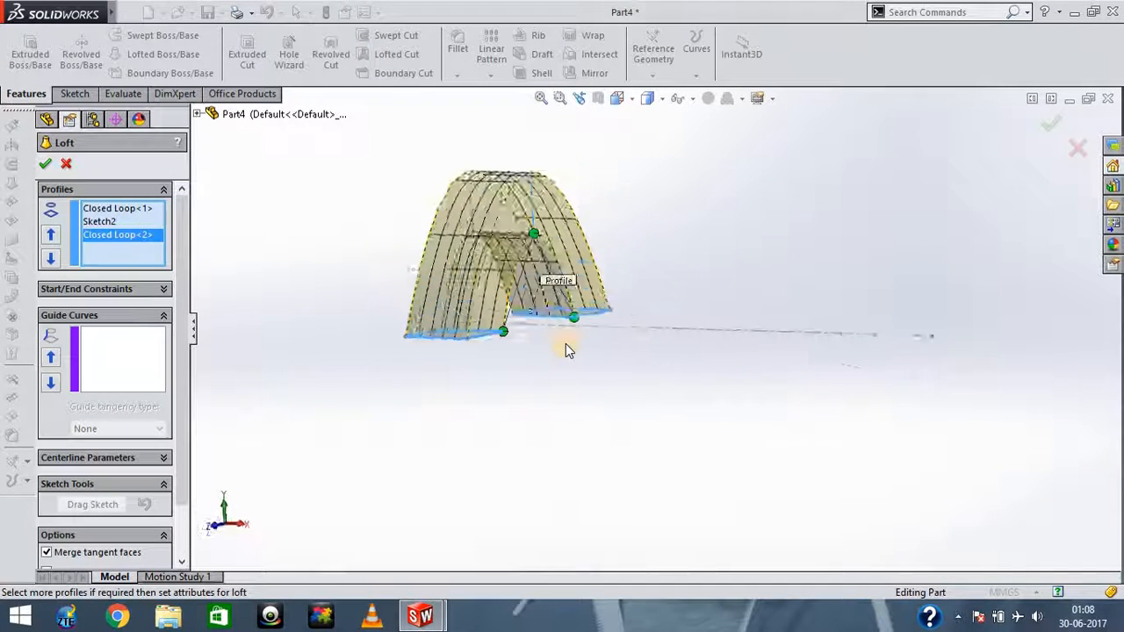
pyautogui.press('Right')
pyautogui.press('Right')
pyautogui.press('Right')
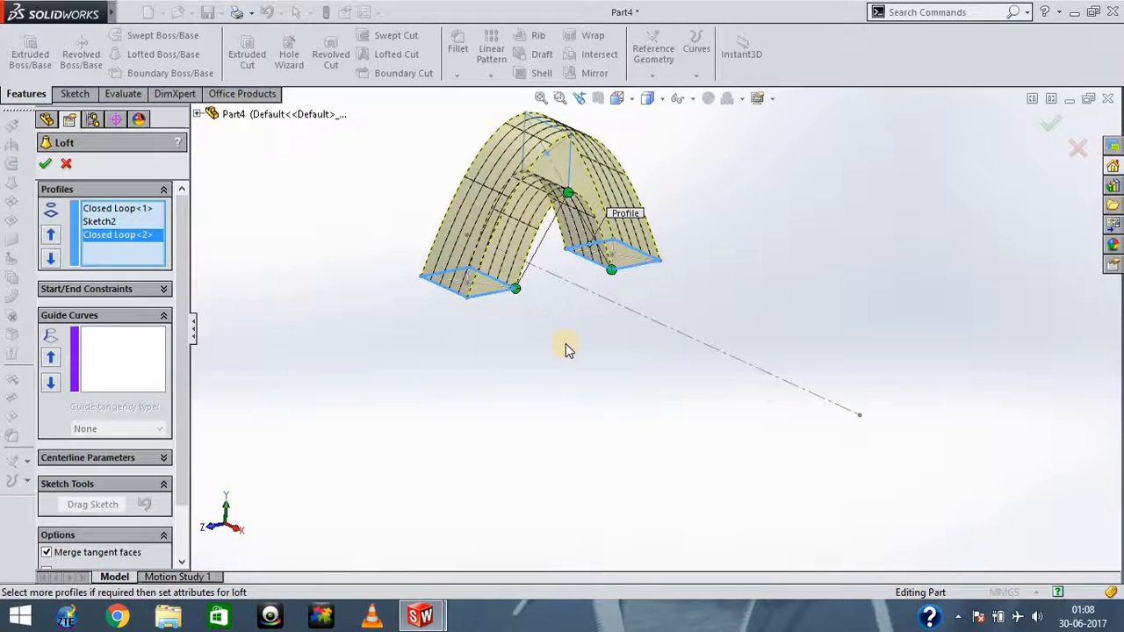
pyautogui.press('Right')
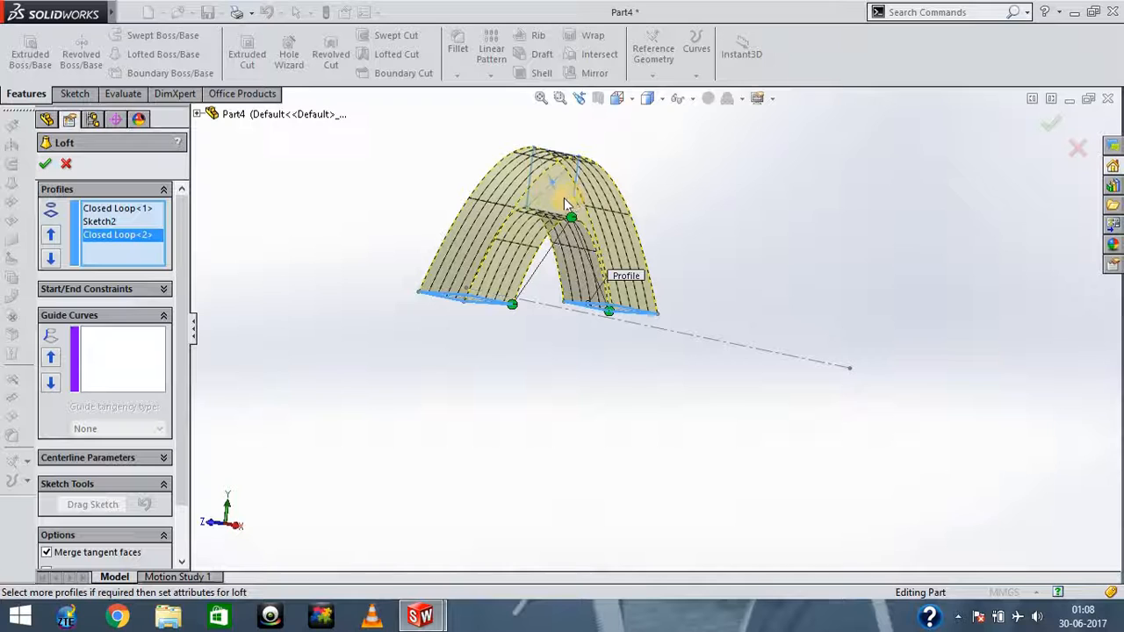
# - Set the loft's start constraint to Direction Vector, using the upright rectangle's vertical edge Line4@Sketch2 as the direction
pyautogui.click(115, 351)
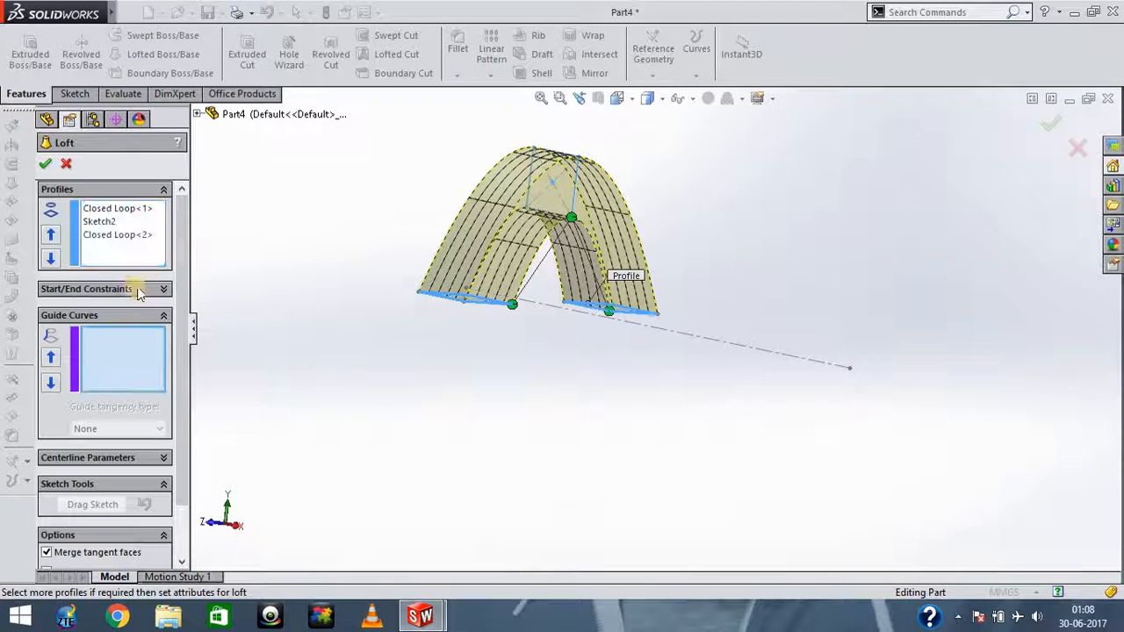
pyautogui.click(160, 292)
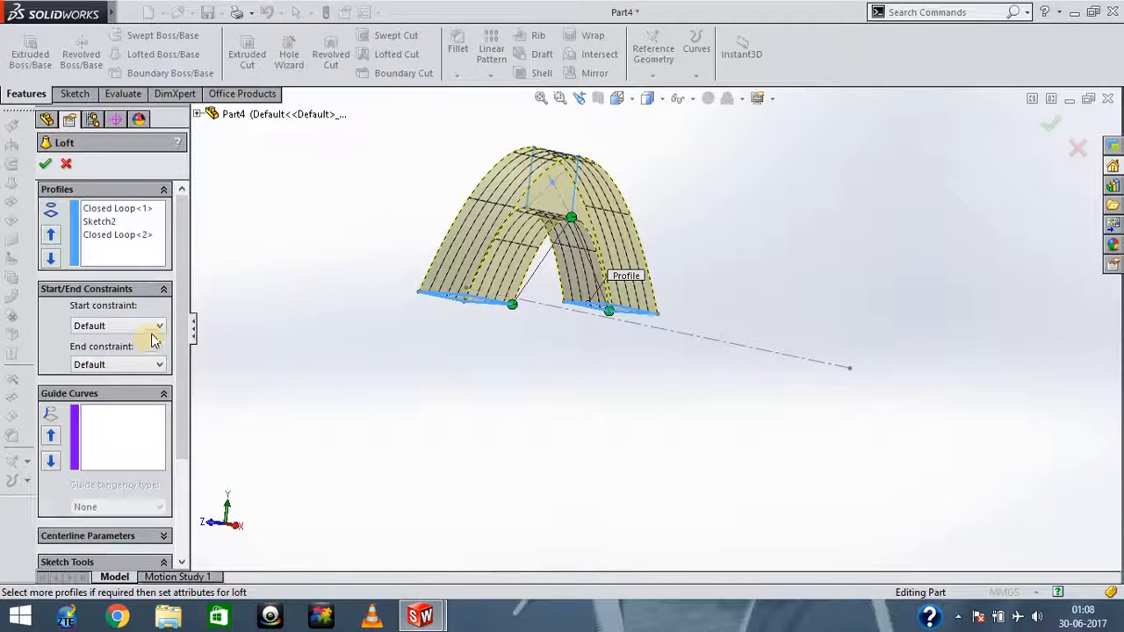
pyautogui.click(157, 329)
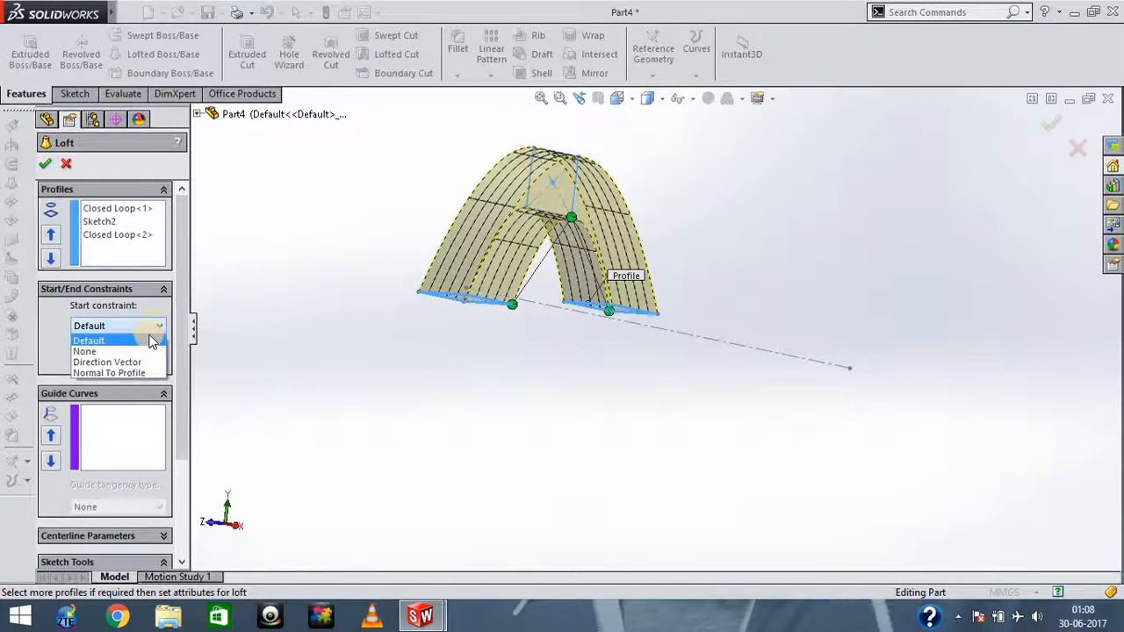
pyautogui.click(137, 363)
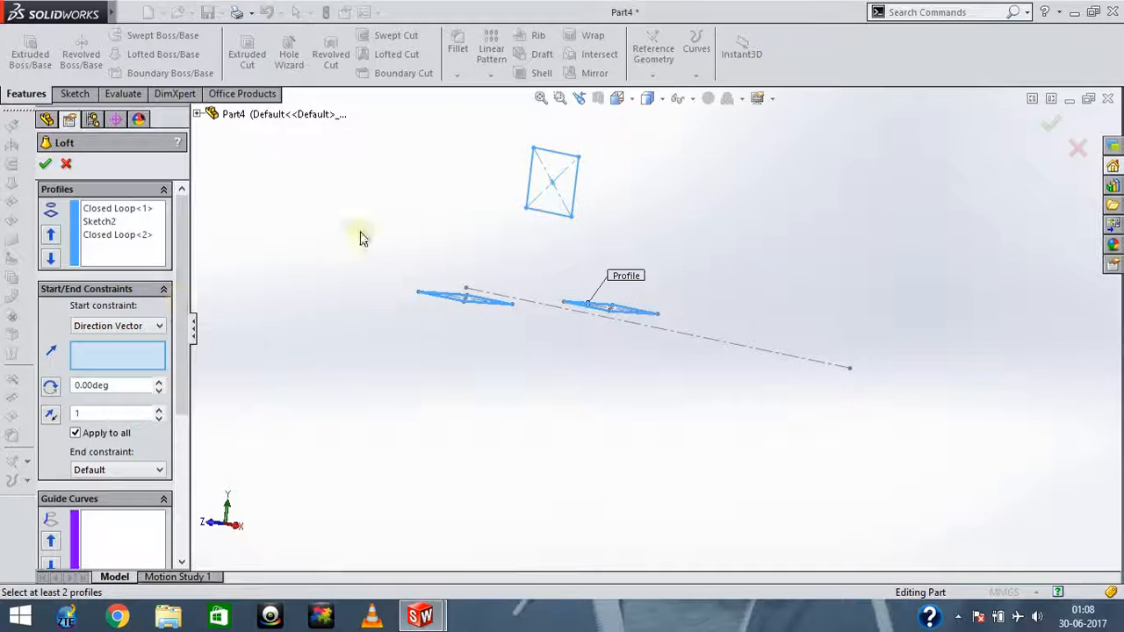
pyautogui.click(576, 191)
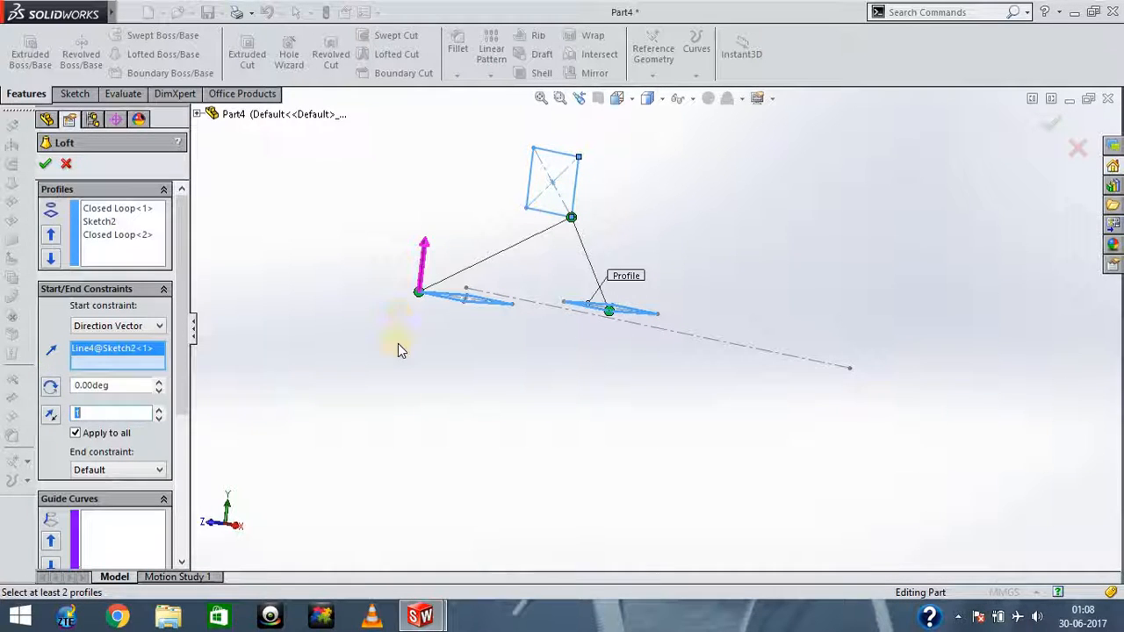
# - Set the start tangent length to 3, with the front rectangle's connector placed at its inner corner
pyautogui.press('Down')
pyautogui.press('Down')
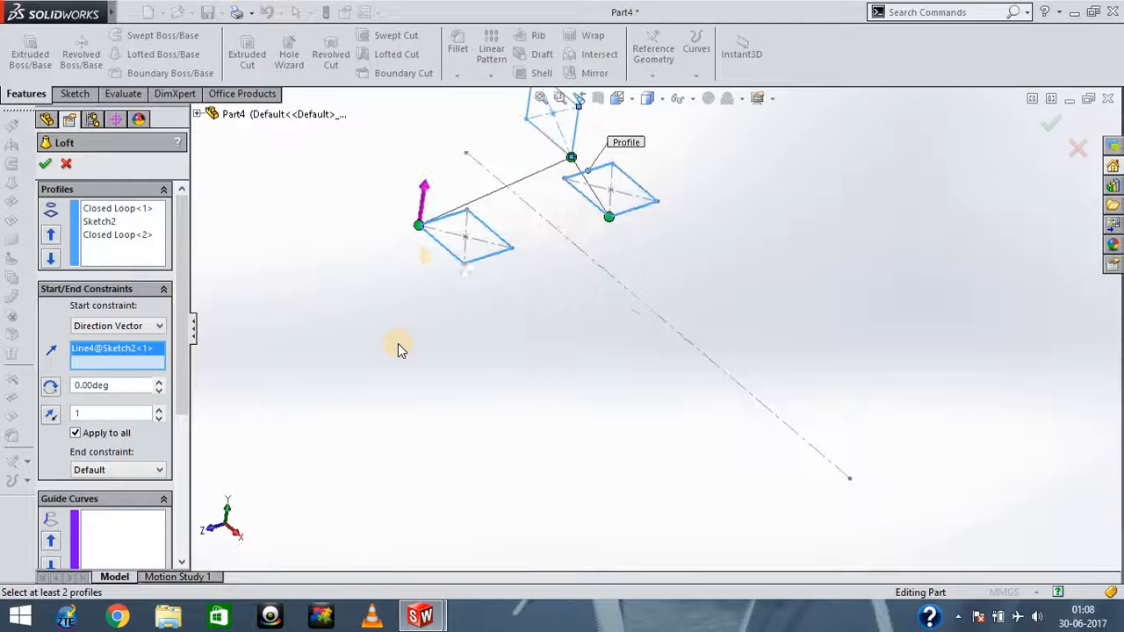
pyautogui.moveTo(421, 230); pyautogui.dragTo(467, 212)
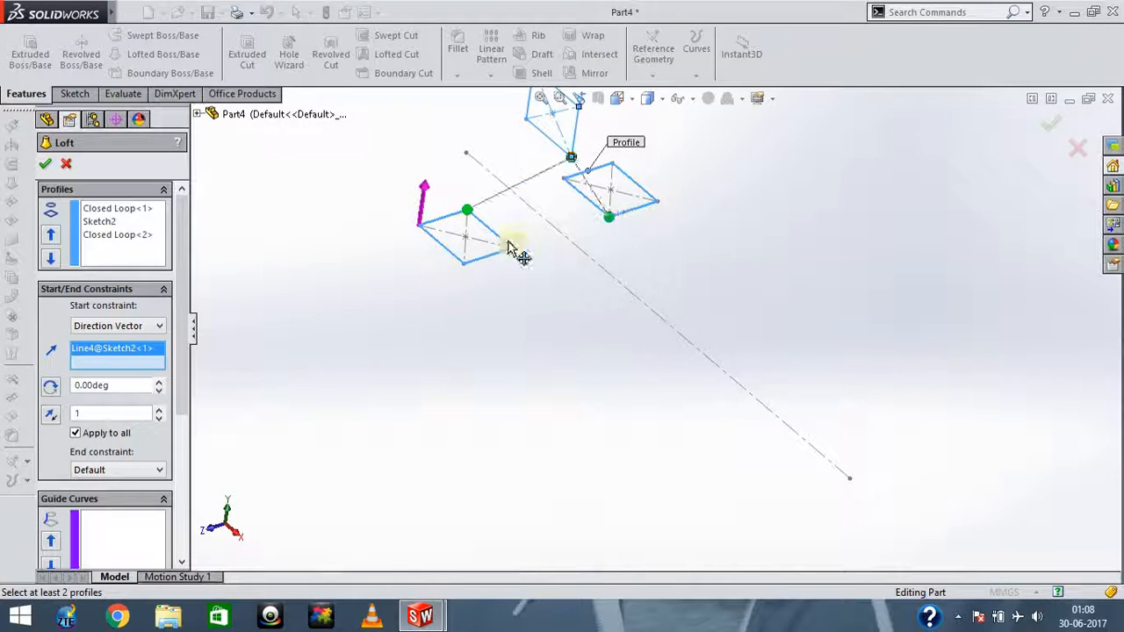
pyautogui.moveTo(469, 211); pyautogui.dragTo(509, 250)
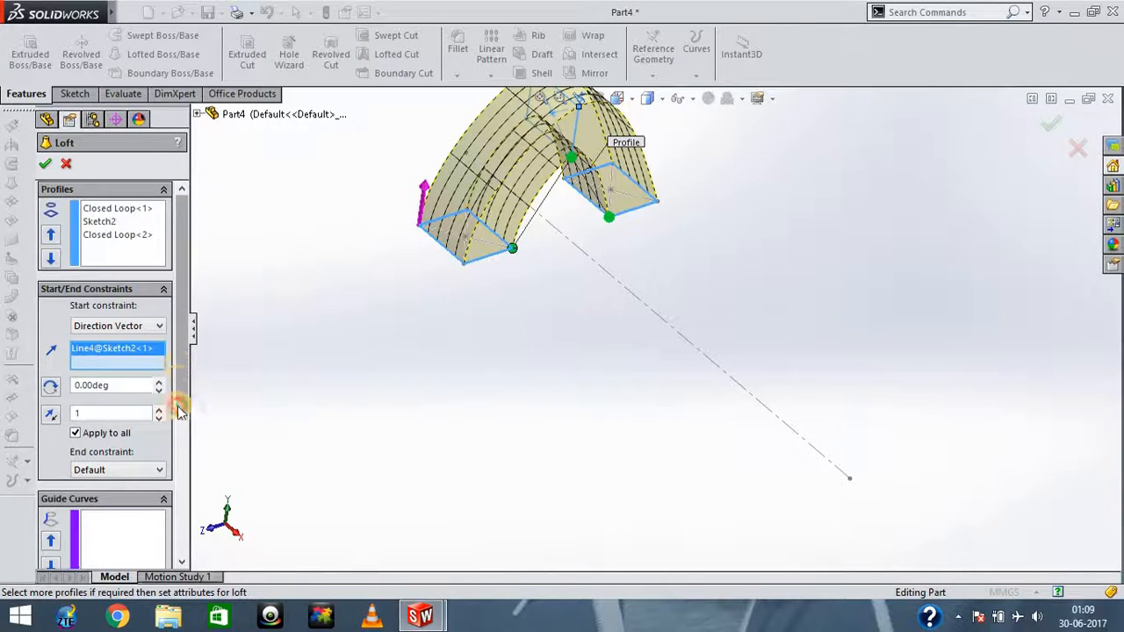
pyautogui.scroll(-3, 175, 439)
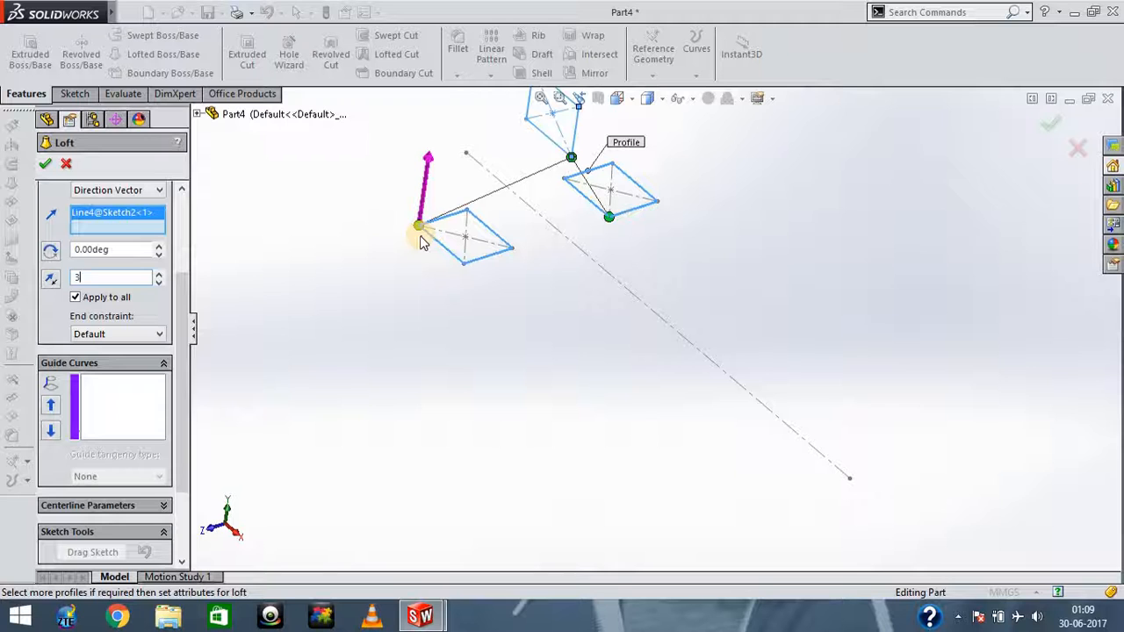
pyautogui.moveTo(418, 225); pyautogui.dragTo(512, 248)
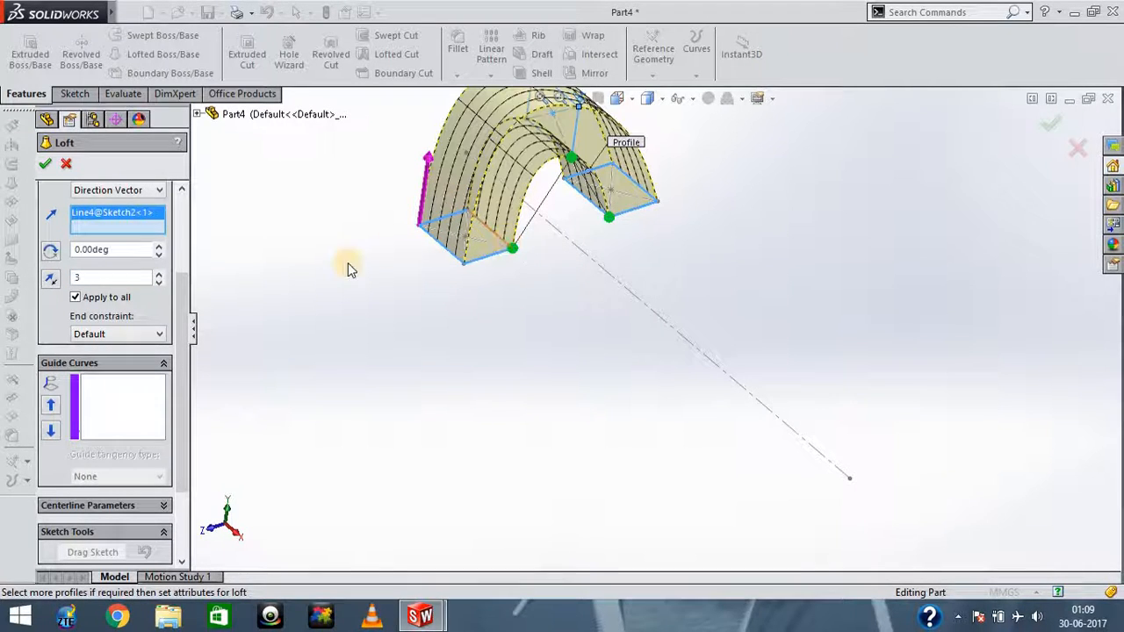
# - Set the end constraint to Direction Vector along the upright rectangle's edge Line2@Sketch2 and realign the front connector to its inner corner
pyautogui.click(153, 340)
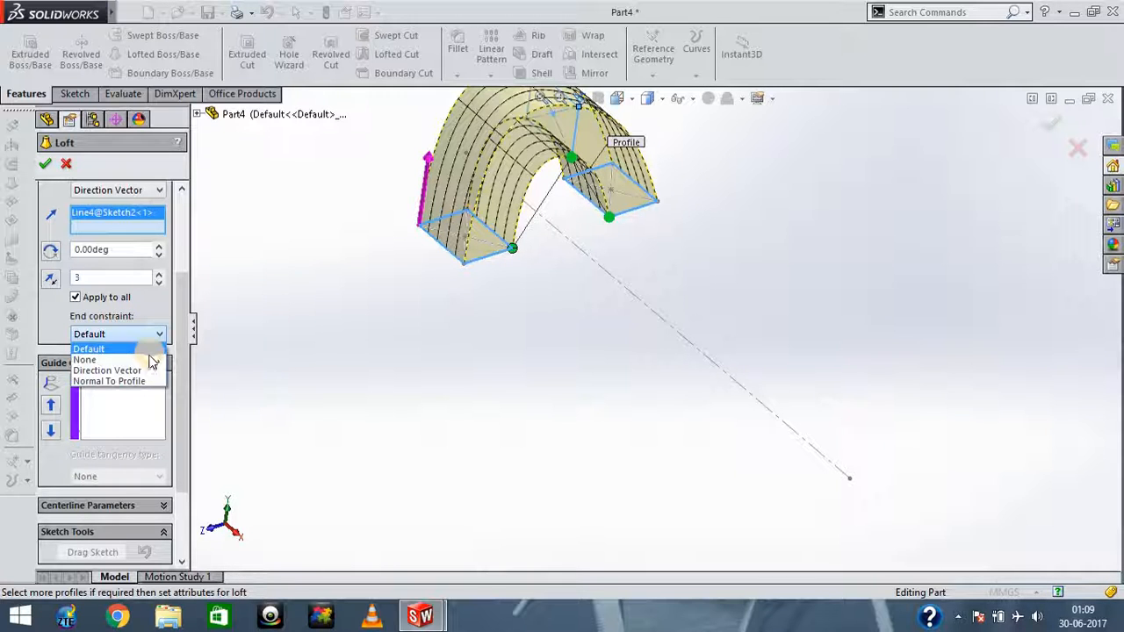
pyautogui.click(141, 371)
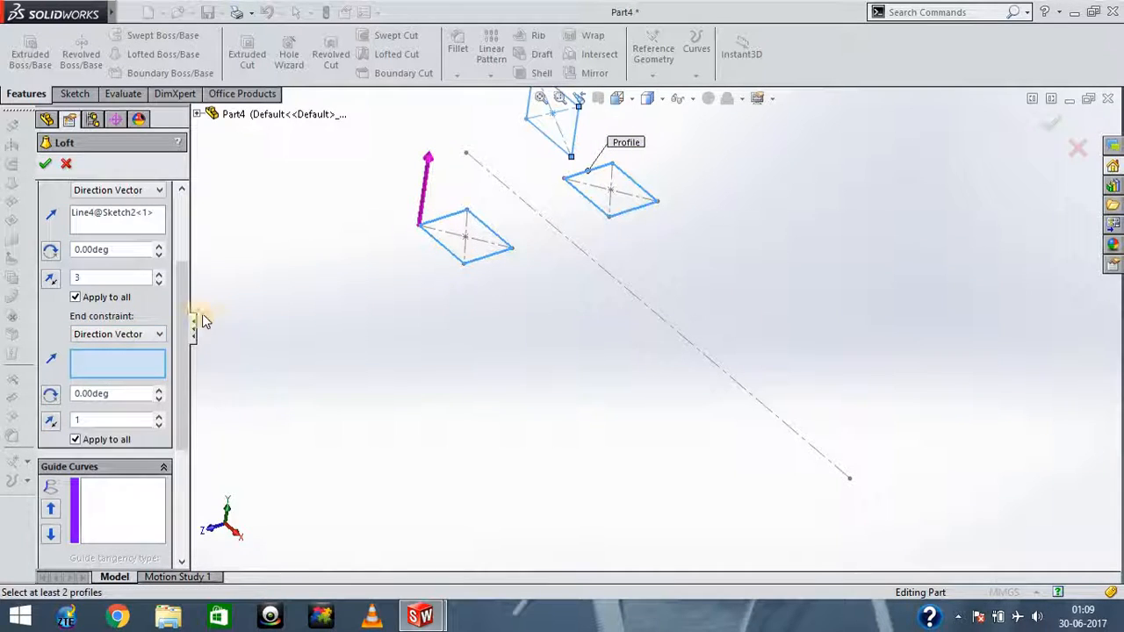
pyautogui.scroll(-3, 184, 321)
pyautogui.moveTo(184, 327); pyautogui.dragTo(182, 286)
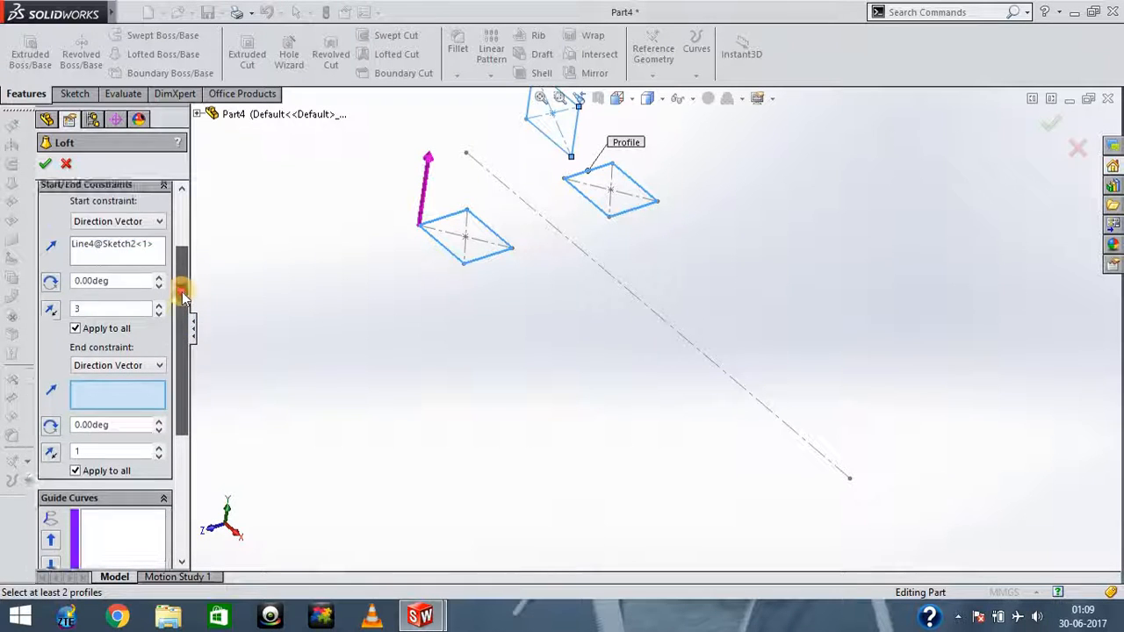
pyautogui.press('Up')
pyautogui.press('Up')
pyautogui.press('Down')
pyautogui.hotkey('ctrl', 'Down')
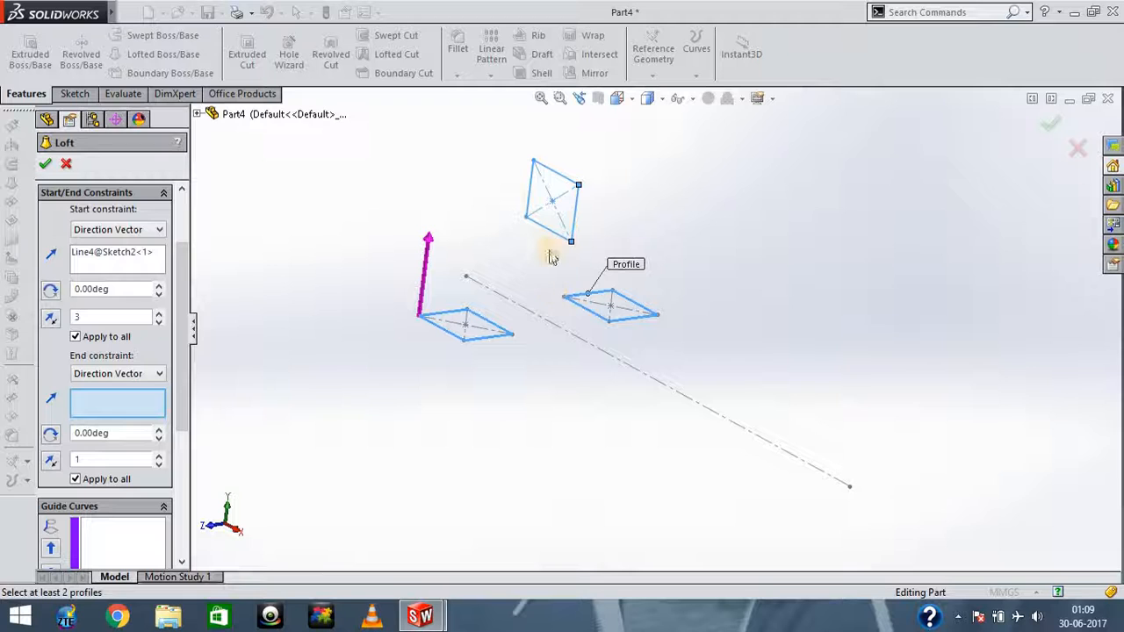
pyautogui.click(527, 194)
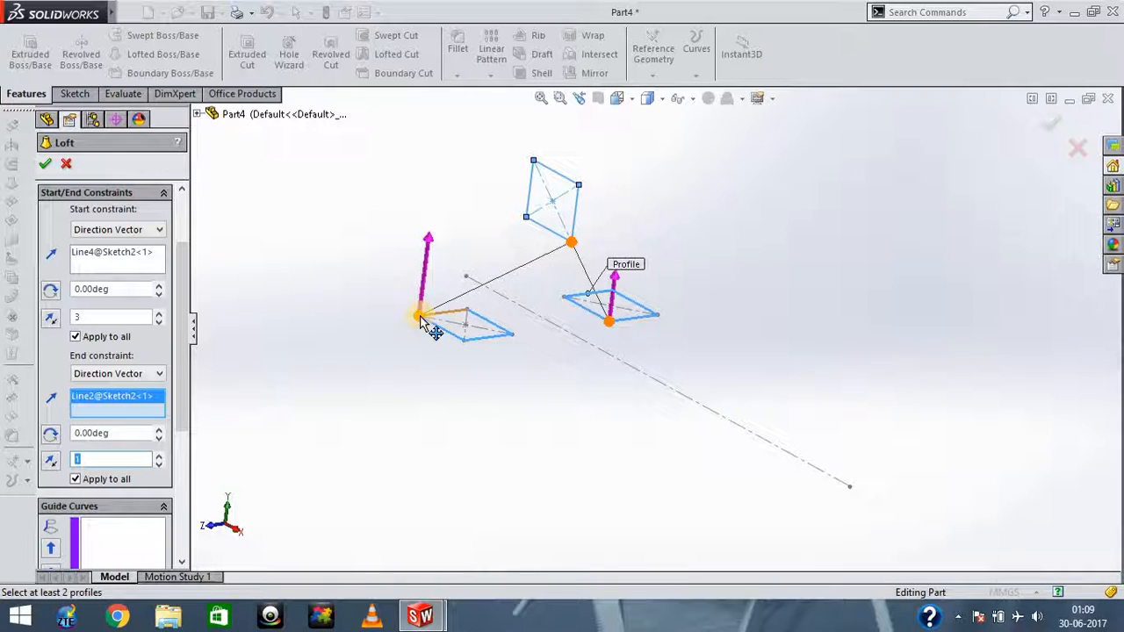
pyautogui.click(467, 314)
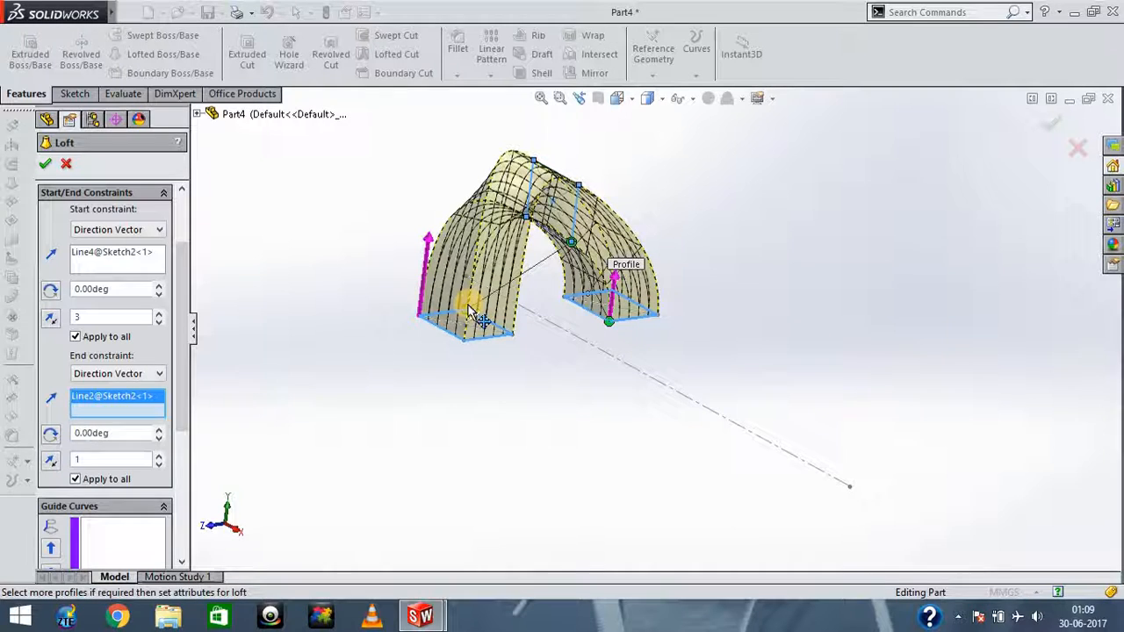
pyautogui.moveTo(482, 323); pyautogui.dragTo(512, 334)
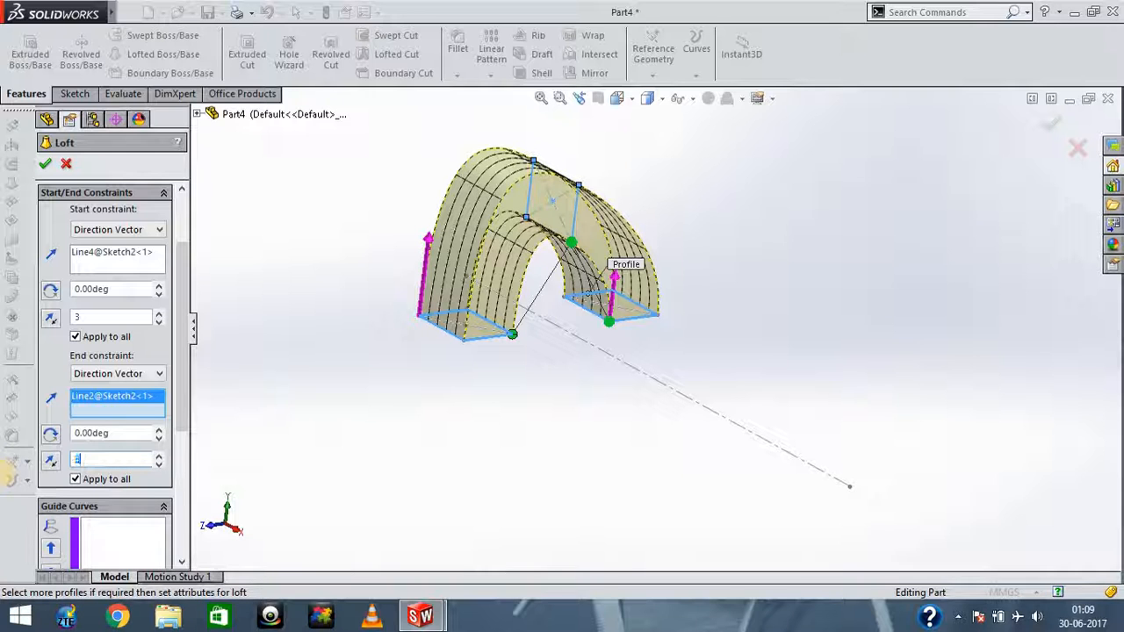
# - Set the end tangent length to 3 and finish the loft with the front connector back at its inner corner
pyautogui.write('3')
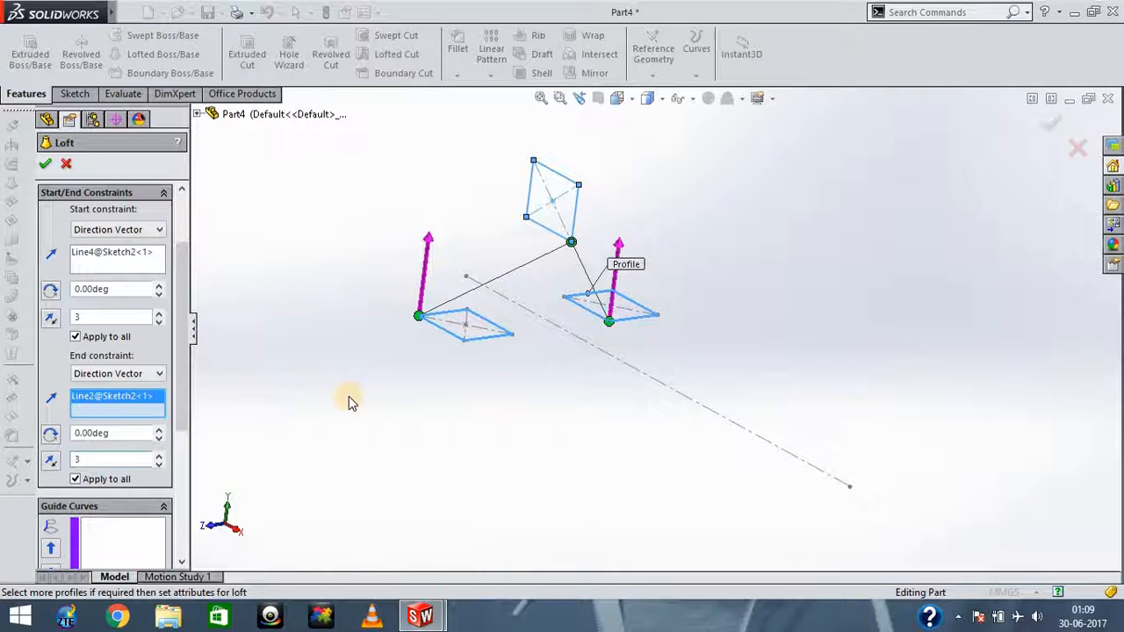
pyautogui.moveTo(445, 311); pyautogui.dragTo(463, 308)
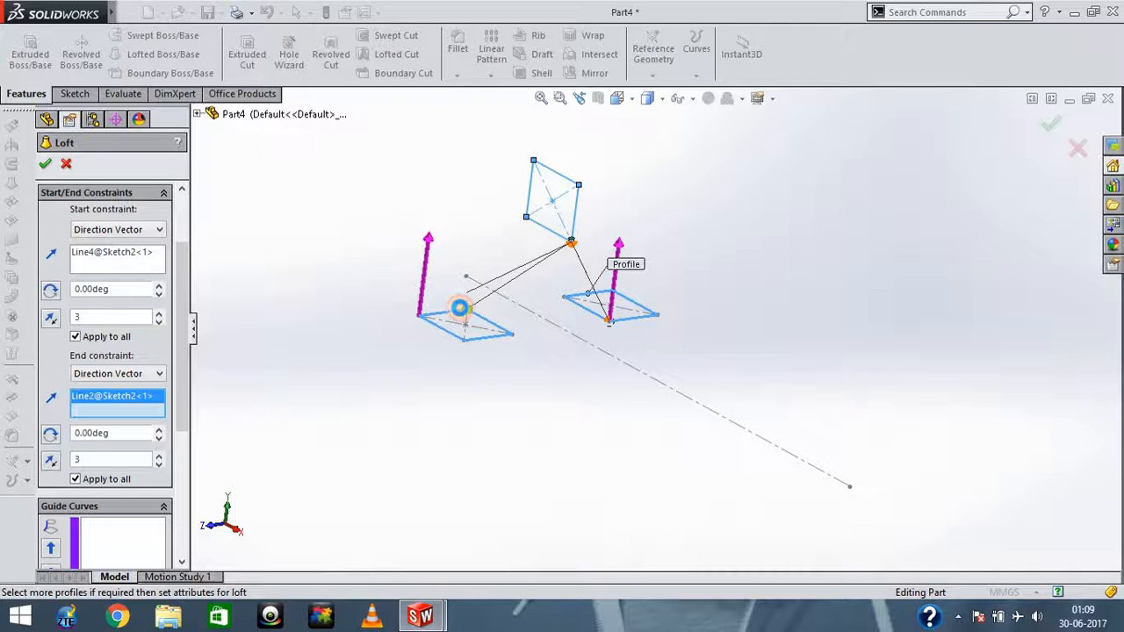
pyautogui.moveTo(467, 308); pyautogui.dragTo(511, 334)
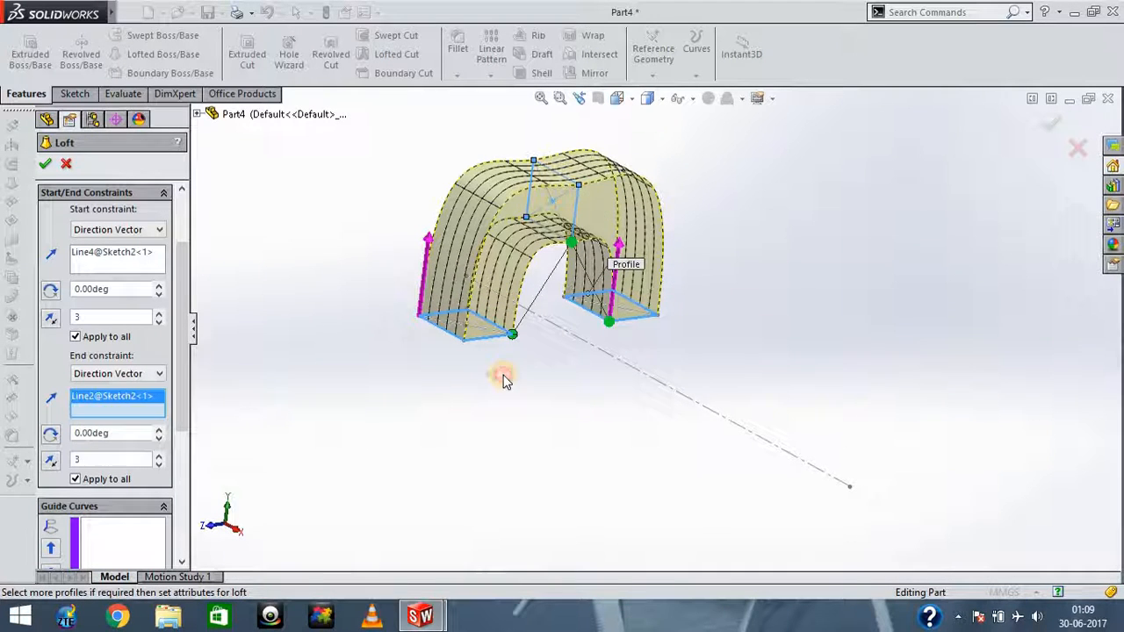
pyautogui.click(44, 164)
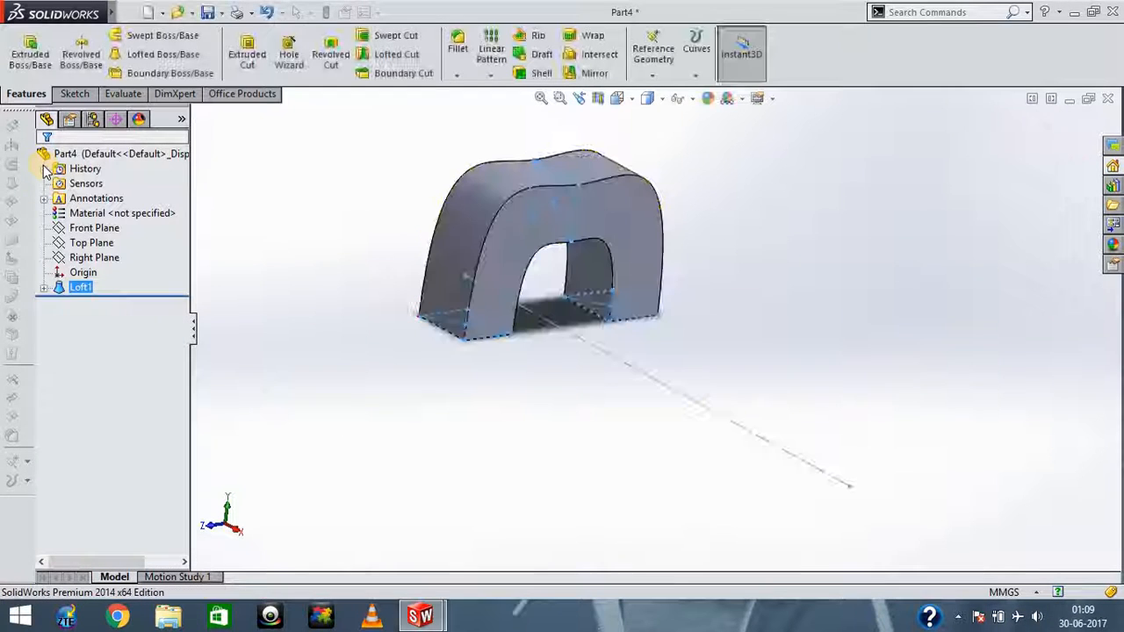
# - Examine the finished arch-shaped loft body from all sides
pyautogui.press('Down')
pyautogui.press('Down')
pyautogui.press('Down')
pyautogui.press('Down')
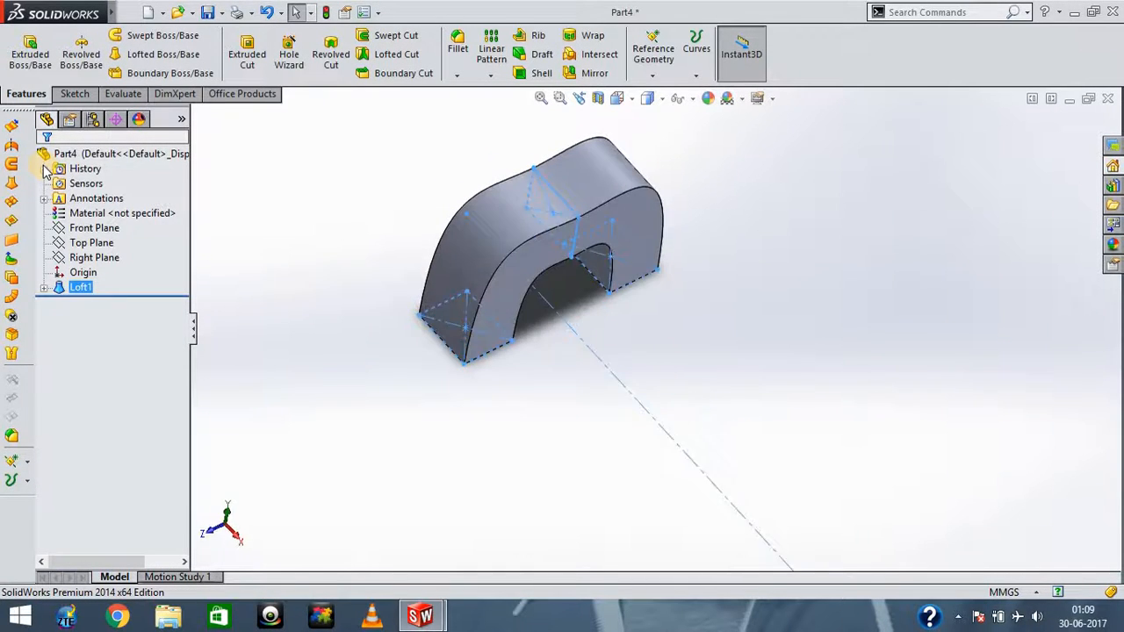
pyautogui.press('Right')
pyautogui.press('Right')
pyautogui.press('Right')
pyautogui.press('Right')
pyautogui.press('Right')
pyautogui.press('Right')
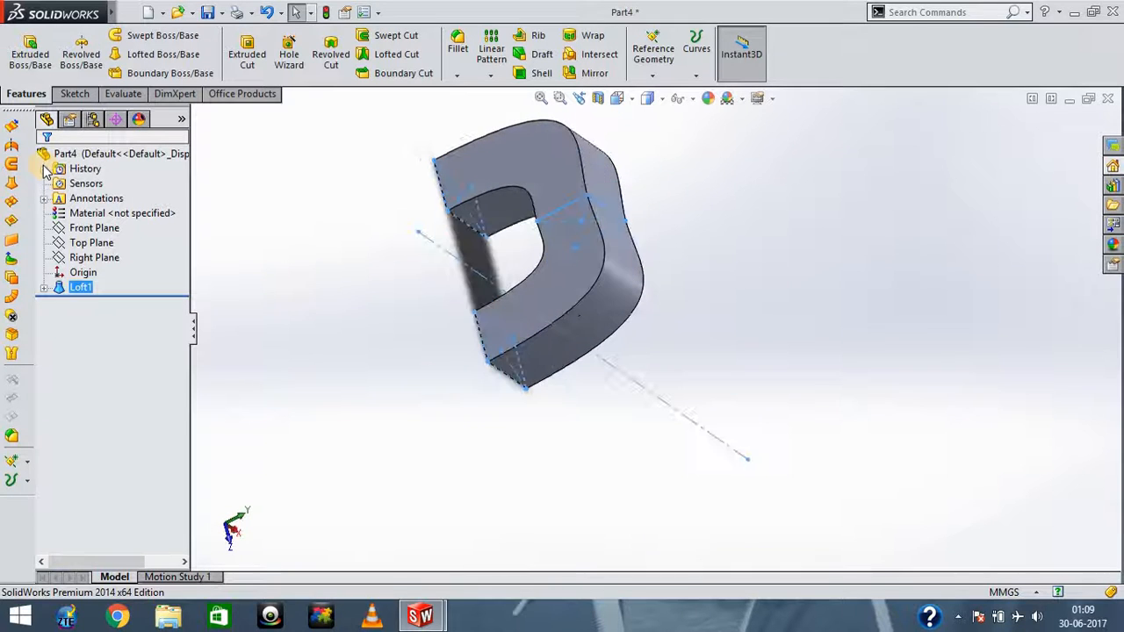
pyautogui.press('Right')
pyautogui.press('Right')
pyautogui.press('Right')
pyautogui.press('Right')
pyautogui.press('Right')
pyautogui.press('Right')
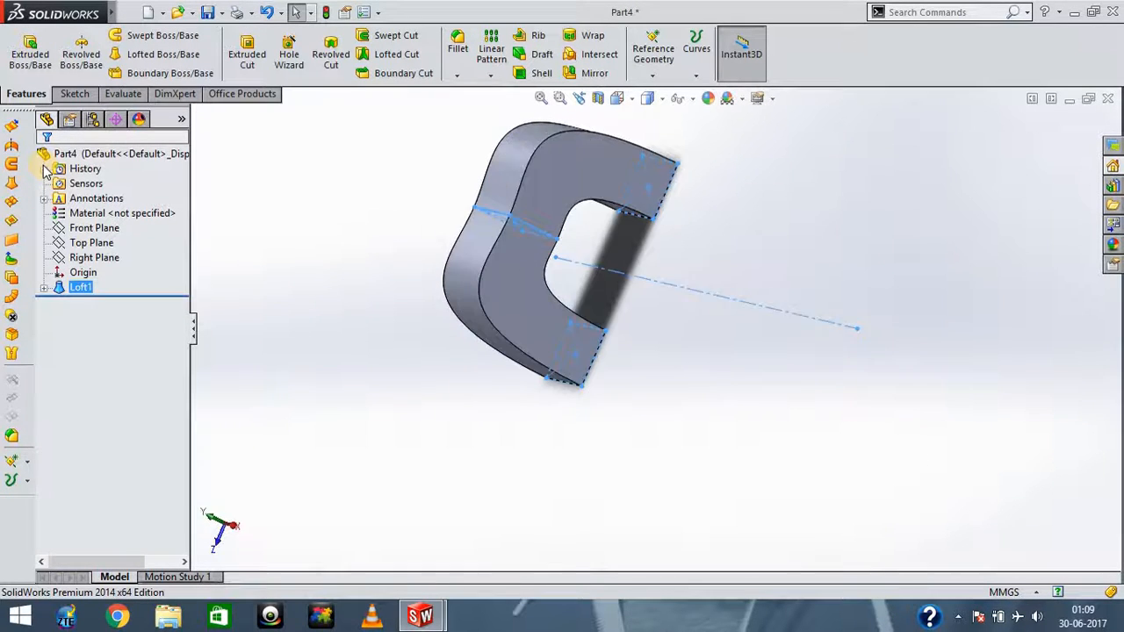
pyautogui.press('Right')
pyautogui.press('Right')
pyautogui.press('Right')
pyautogui.press('Right')
pyautogui.press('Right')
pyautogui.press('Right')
pyautogui.press('Right')
pyautogui.press('Right')
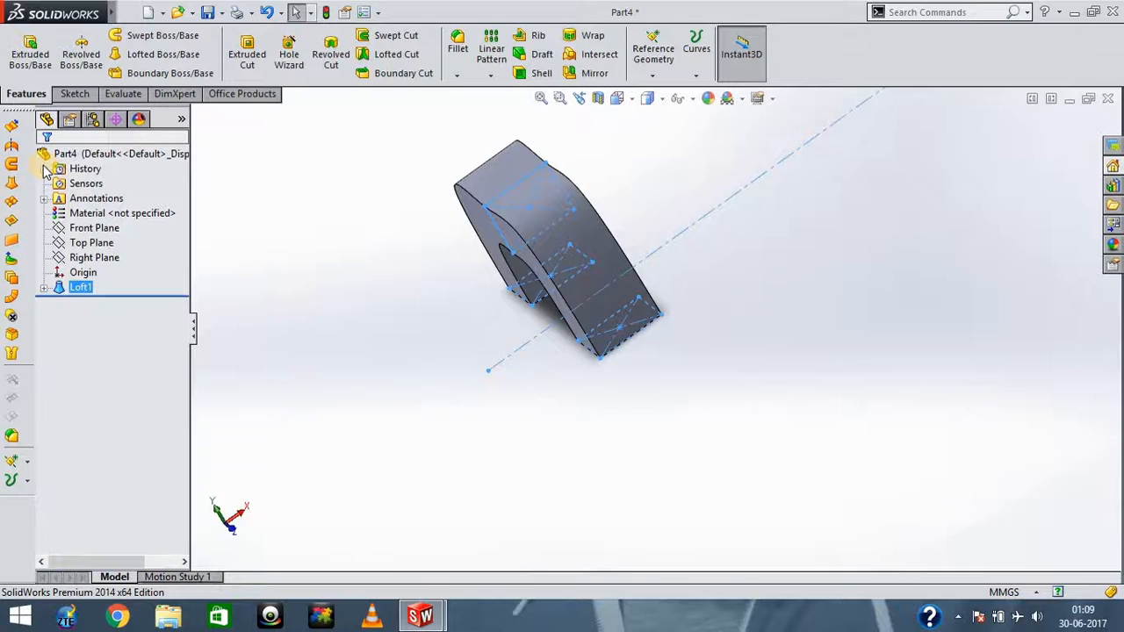
# - Inspect the arch-shaped loft's front face and the undersides of its two feet
pyautogui.press('Right')
pyautogui.press('Right')
pyautogui.press('Right')
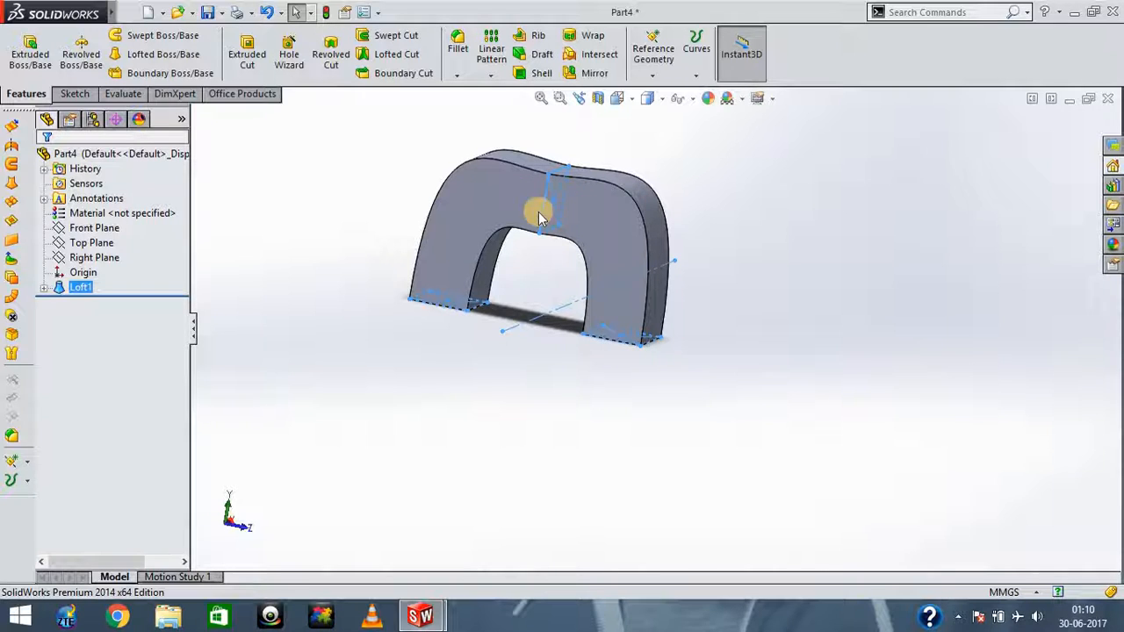
pyautogui.click(296, 316)
pyautogui.press('Up')
pyautogui.press('Up')
pyautogui.press('Up')
pyautogui.press('Down')
pyautogui.press('Down')
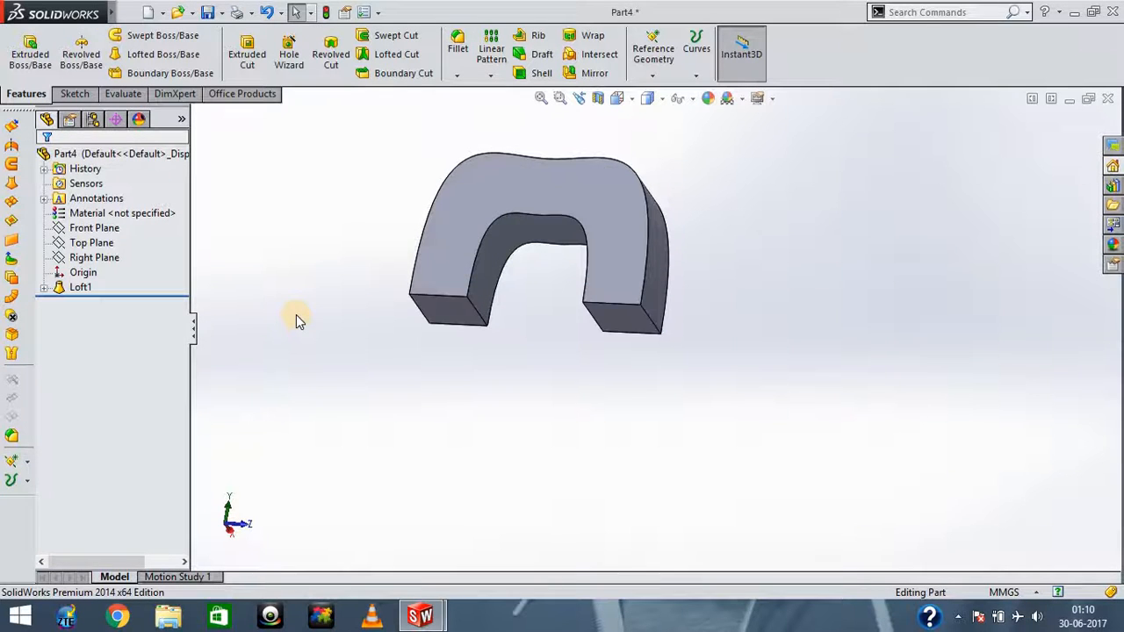
# - Reopen the arch loft's definition, review its guide curve, centerline and option settings, and close it
pyautogui.rightClick(75, 294)
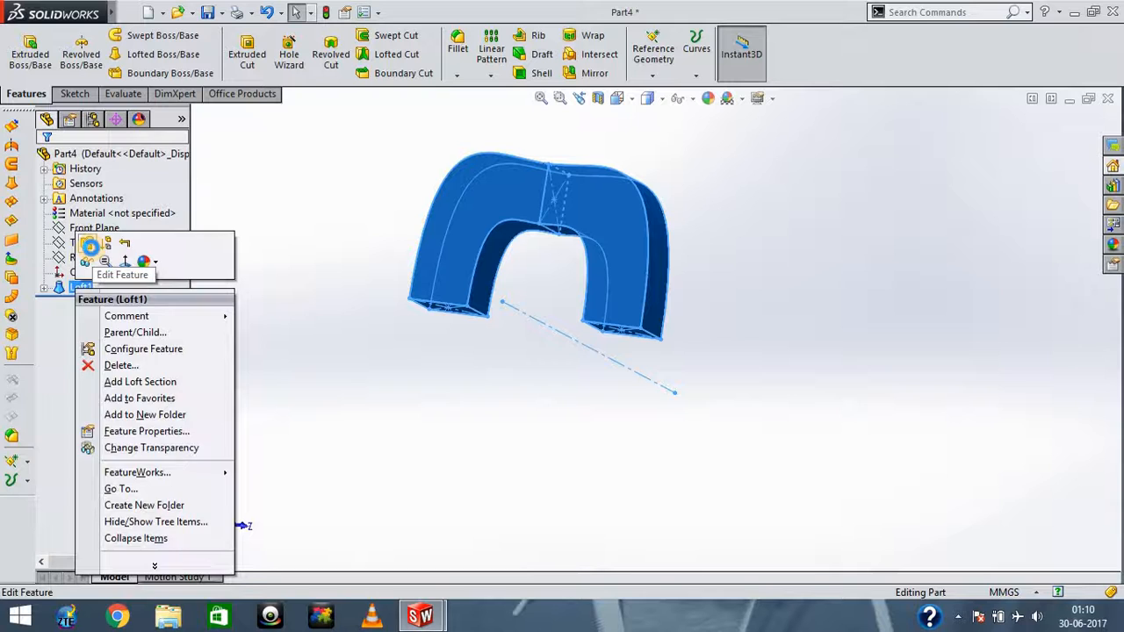
pyautogui.press('Escape')
pyautogui.moveTo(183, 272); pyautogui.dragTo(180, 445)
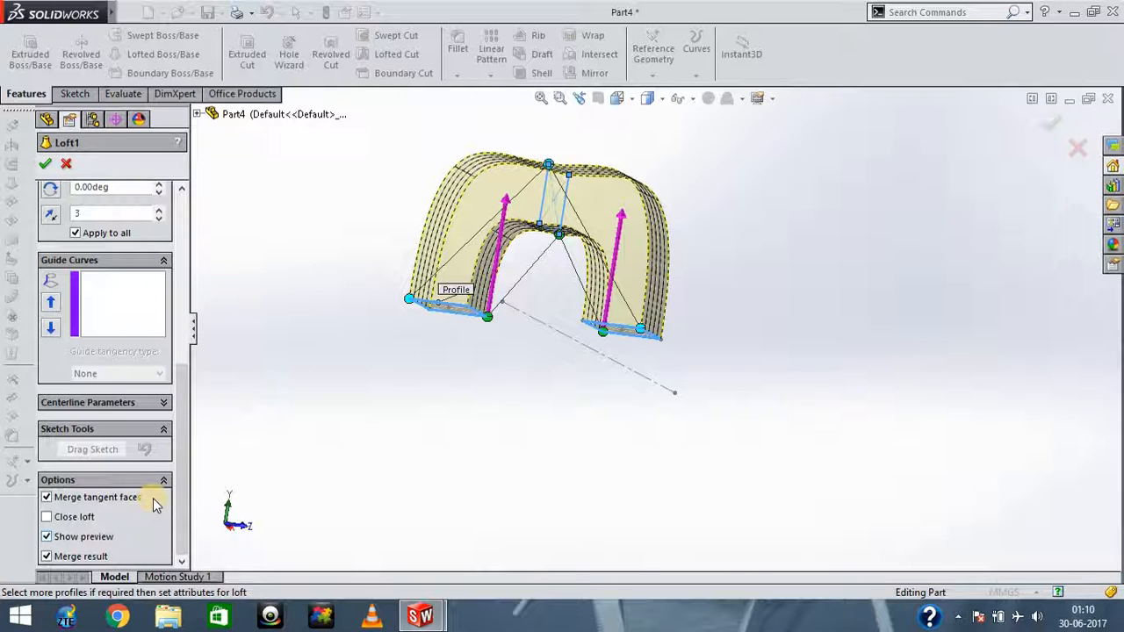
pyautogui.moveTo(175, 481)
pyautogui.mouseDown()
pyautogui.moveTo(181, 343)
pyautogui.moveTo(173, 557)
pyautogui.mouseUp()
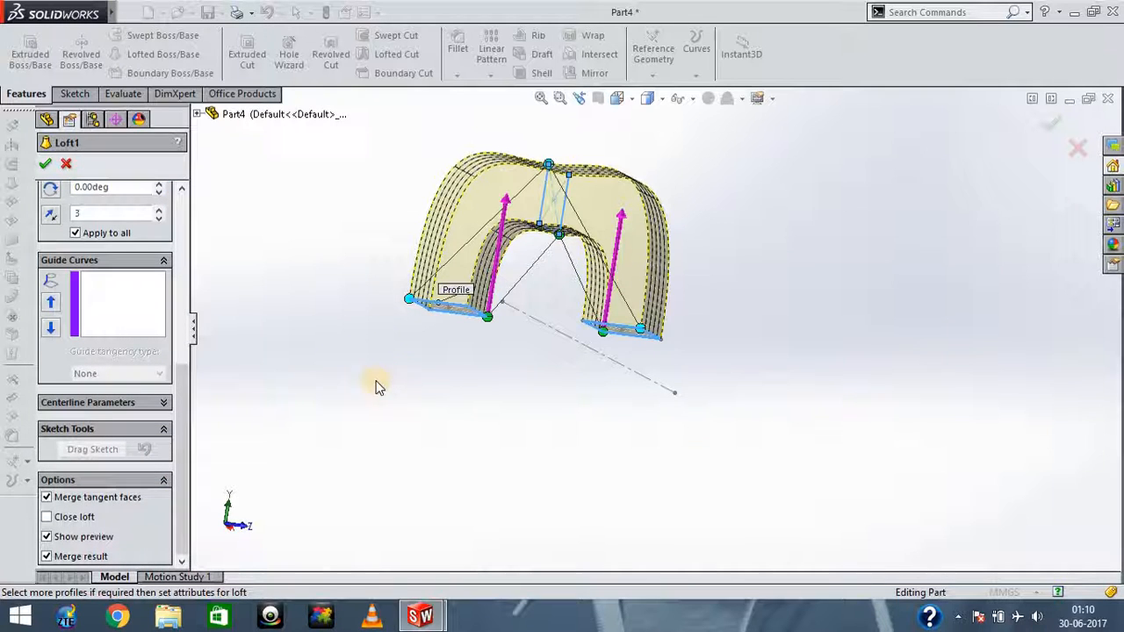
pyautogui.click(45, 163)
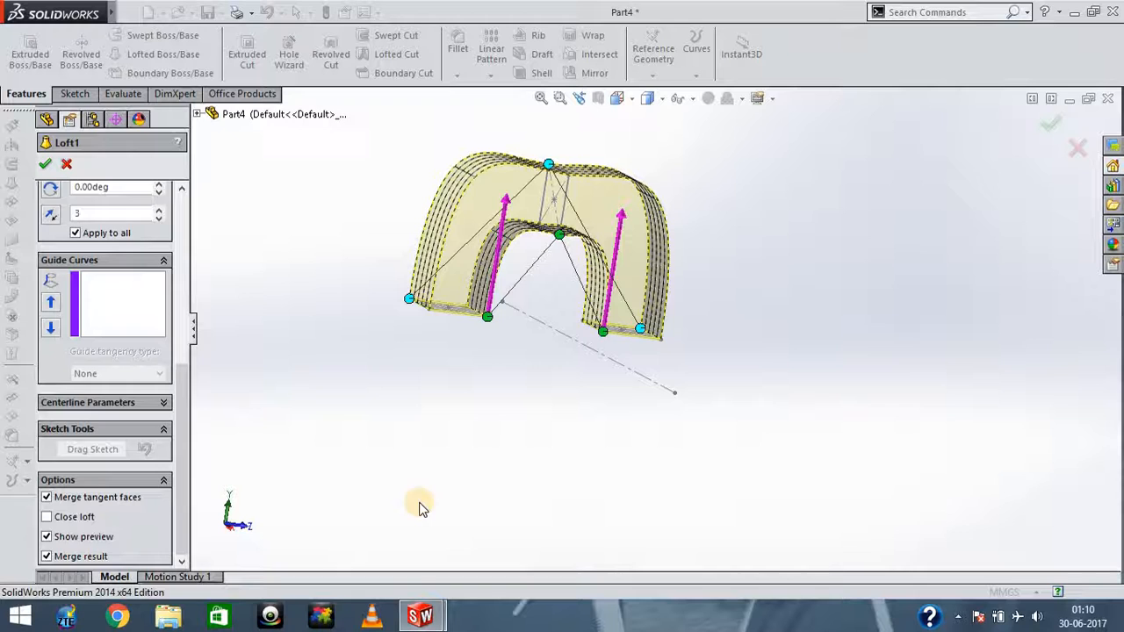
# - Switch to the Part2 document and start a boss loft from the circle on Plane1 to the base square
pyautogui.moveTo(420, 615)
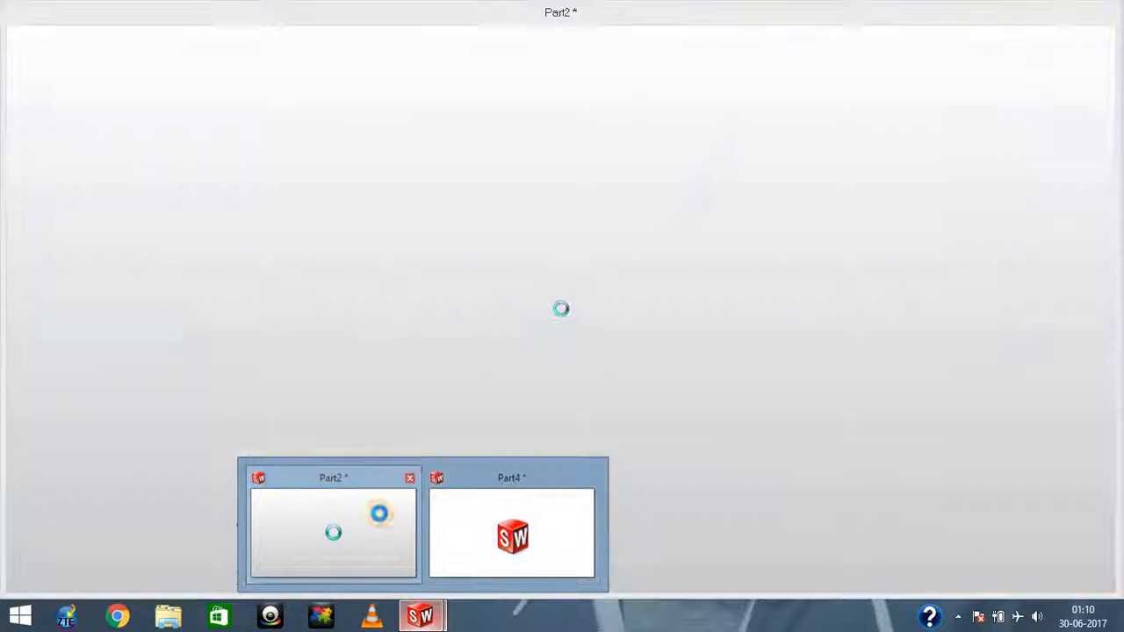
pyautogui.click(379, 513)
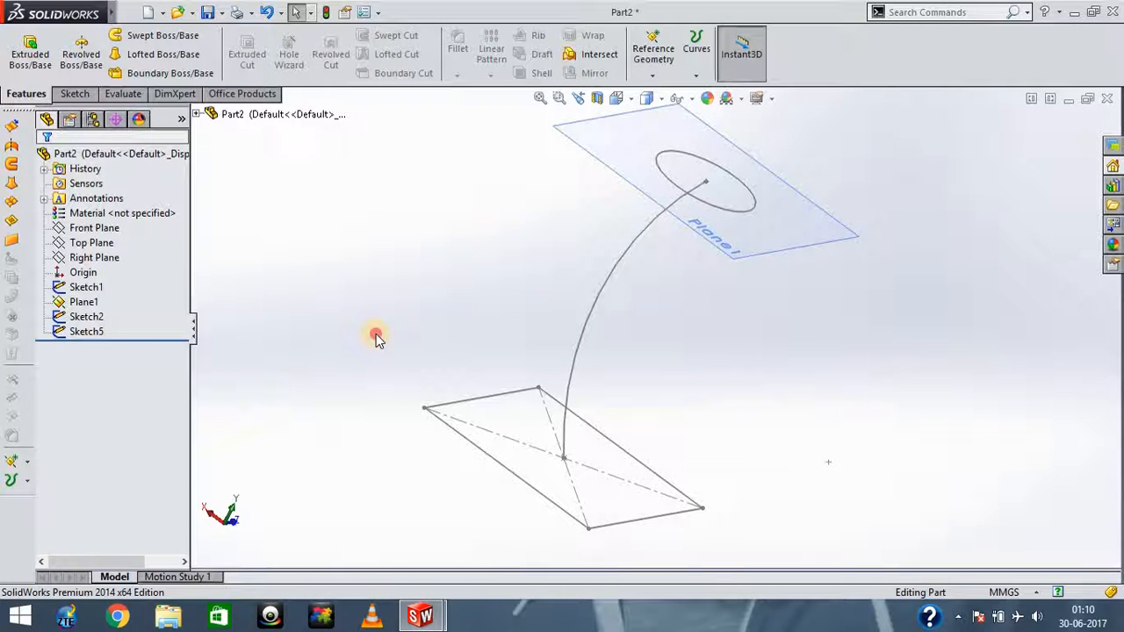
pyautogui.click(160, 54)
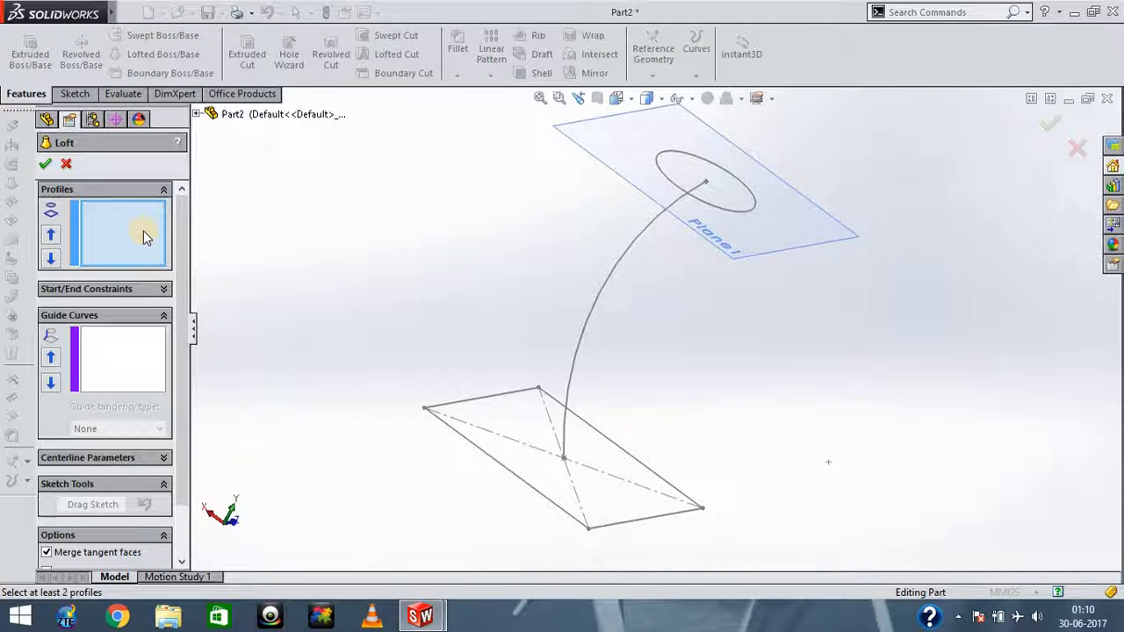
pyautogui.click(706, 204)
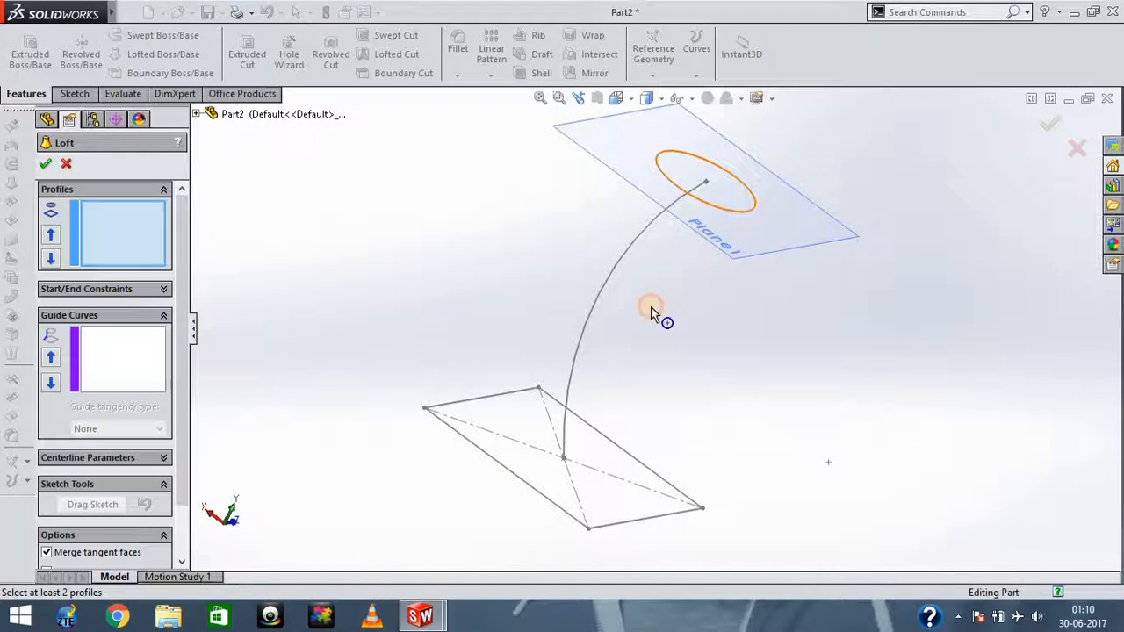
pyautogui.click(516, 481)
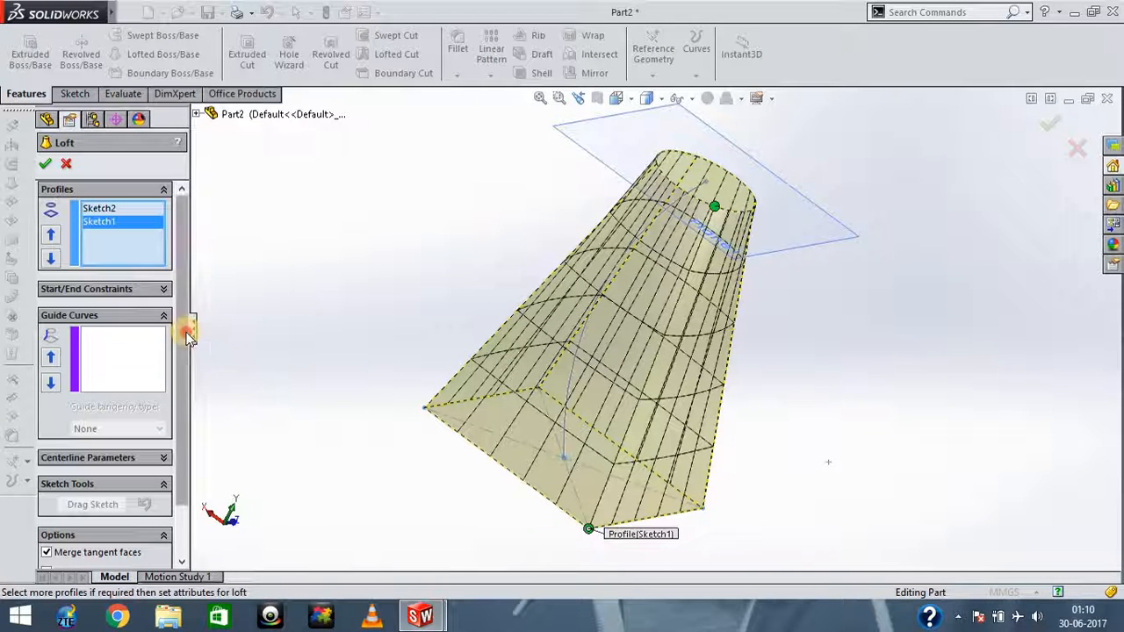
# - Use the arc Sketch5 as the centerline of the circle-to-square loft
pyautogui.scroll(-2, 184, 342)
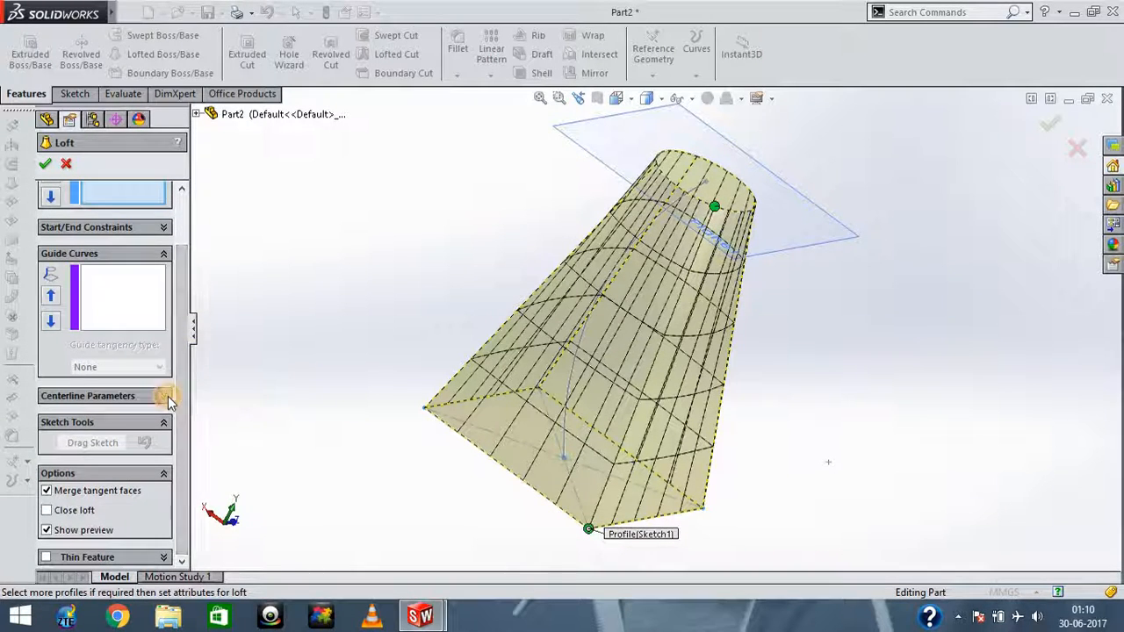
pyautogui.click(167, 397)
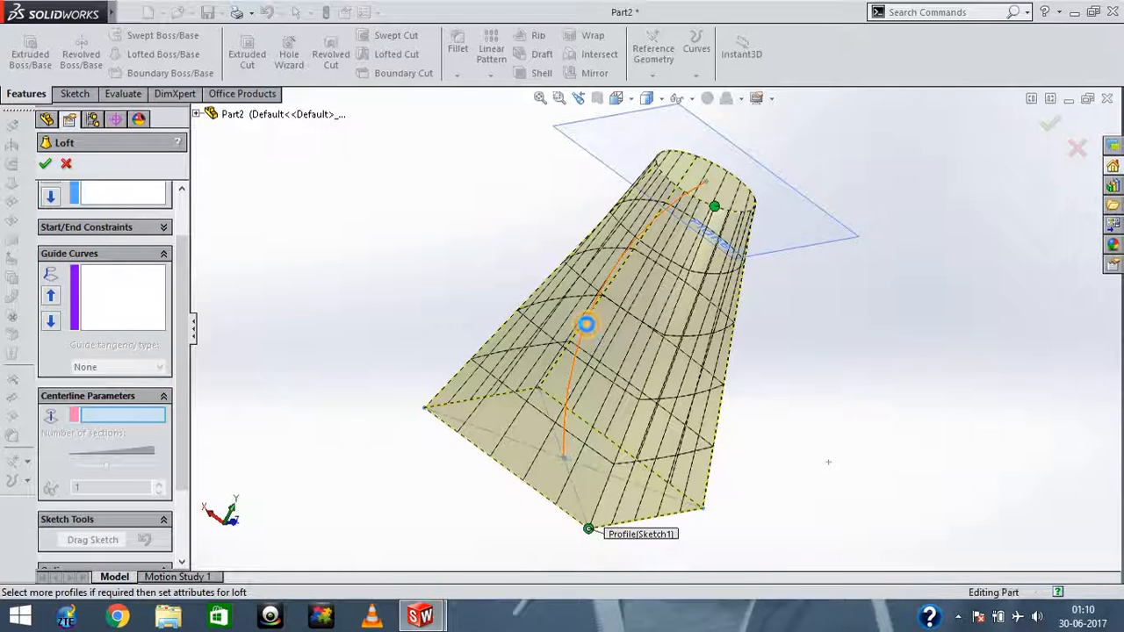
pyautogui.click(585, 327)
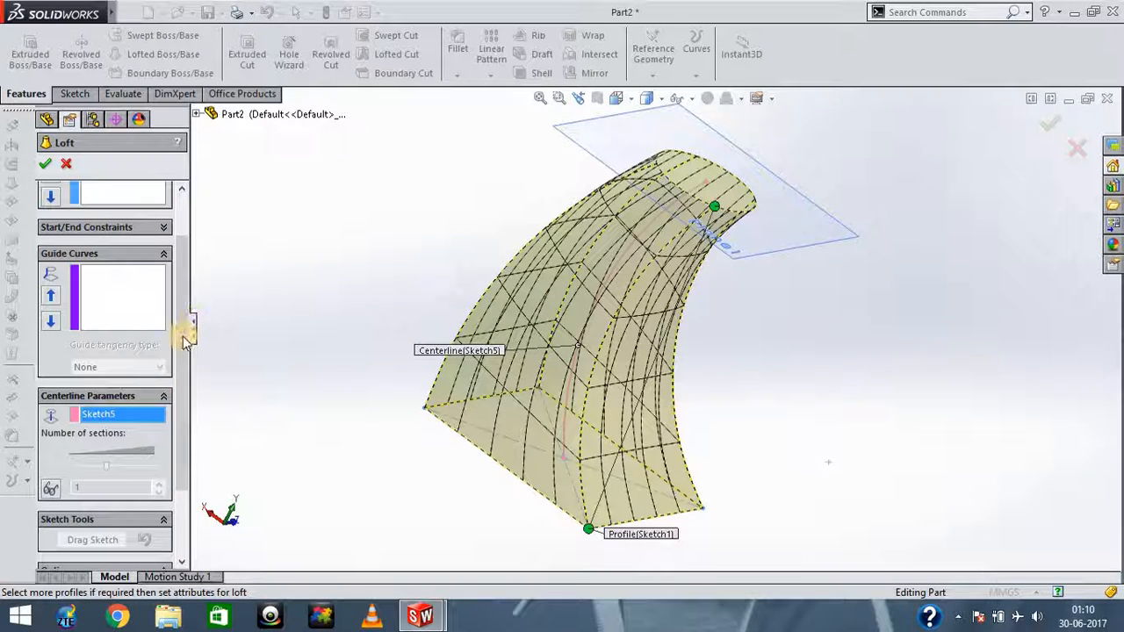
# - Make the loft a One-Direction thin feature with a 3 mm wall thickness and finish it
pyautogui.scroll(-3, 176, 452)
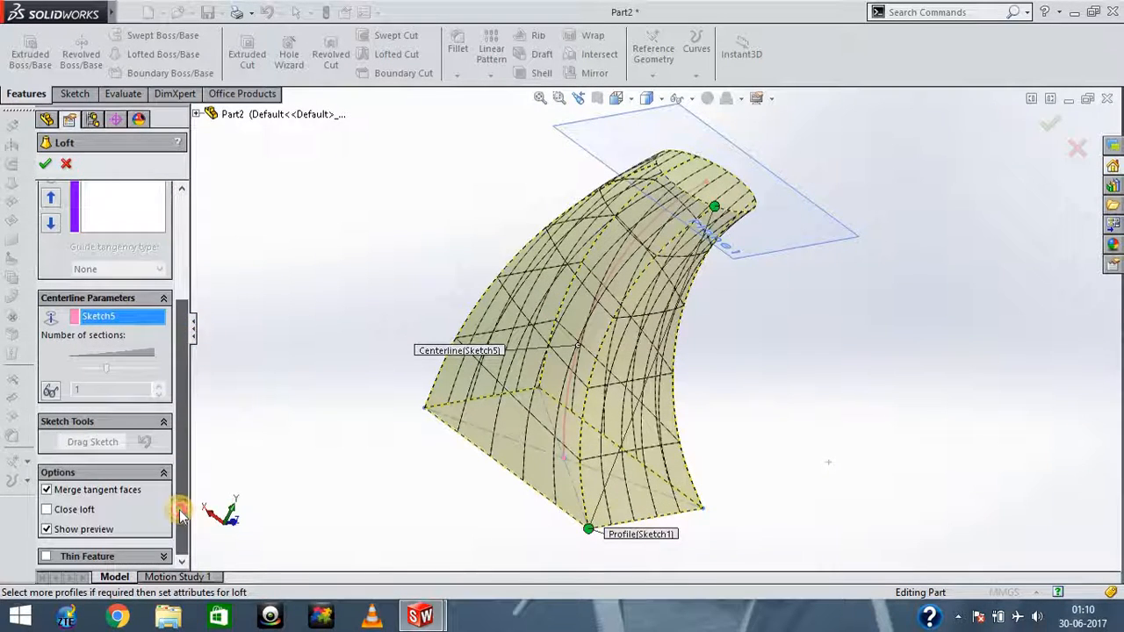
pyautogui.click(153, 556)
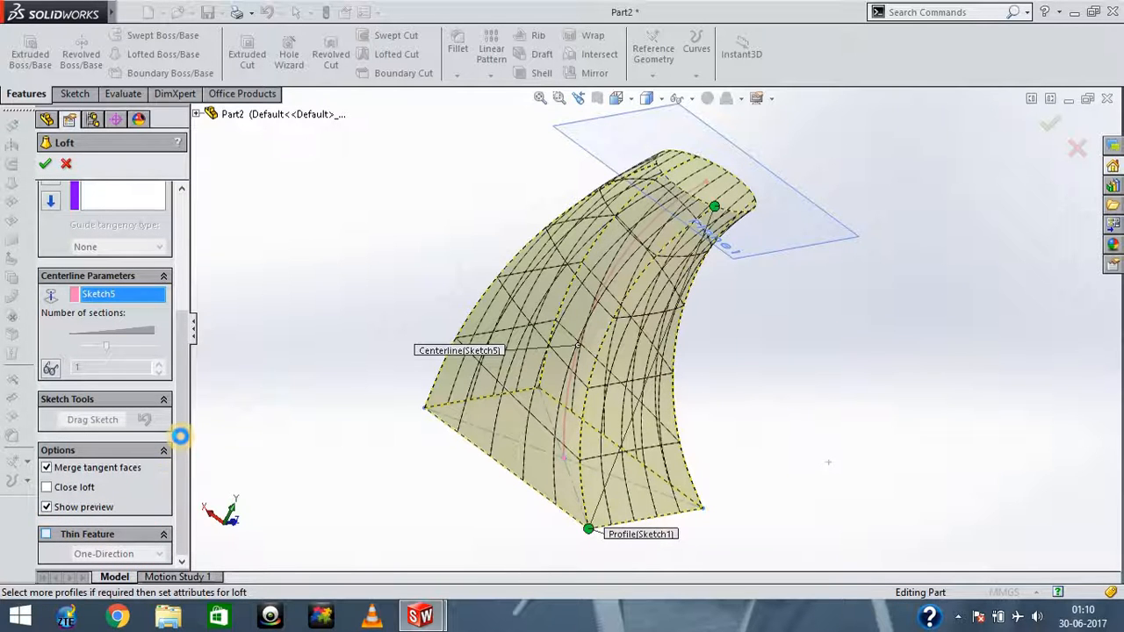
pyautogui.moveTo(180, 436); pyautogui.dragTo(182, 516)
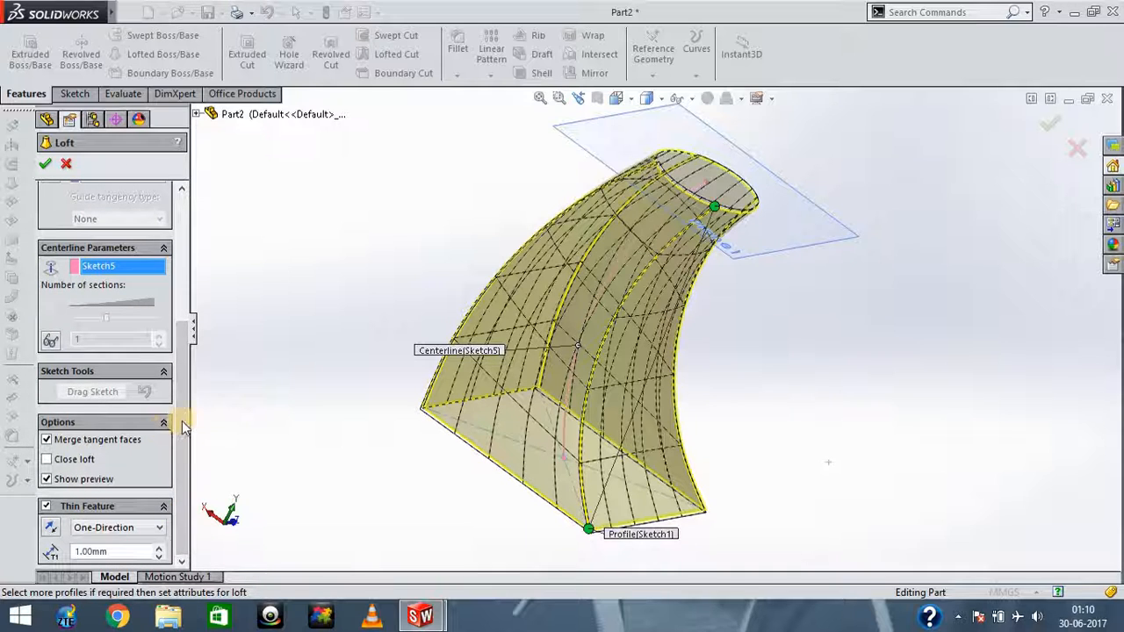
pyautogui.click(150, 528)
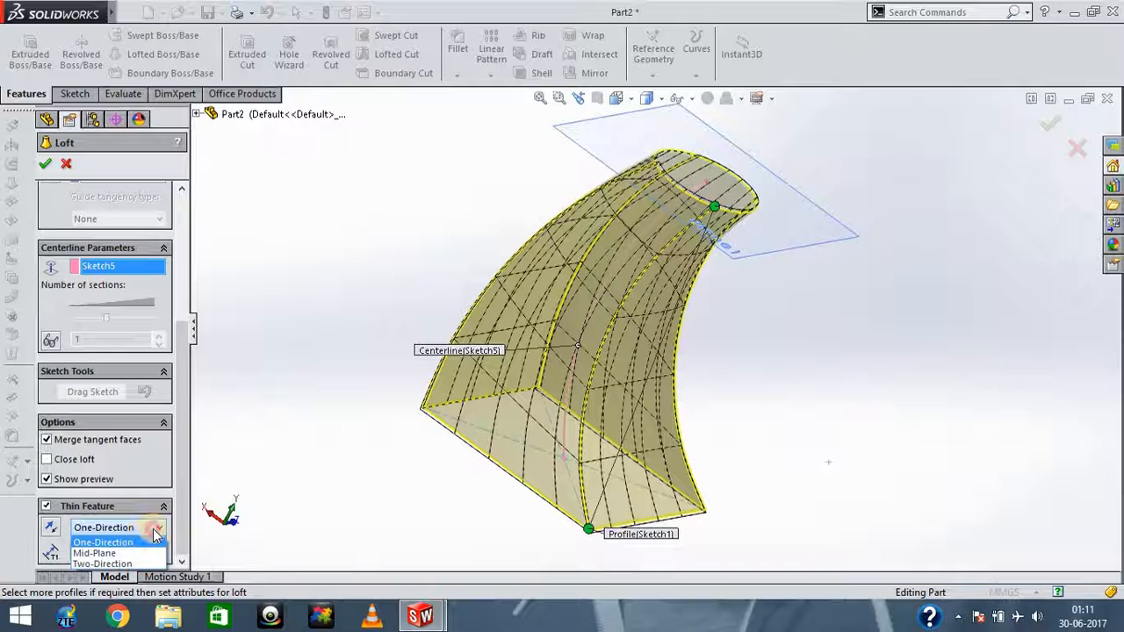
pyautogui.click(154, 529)
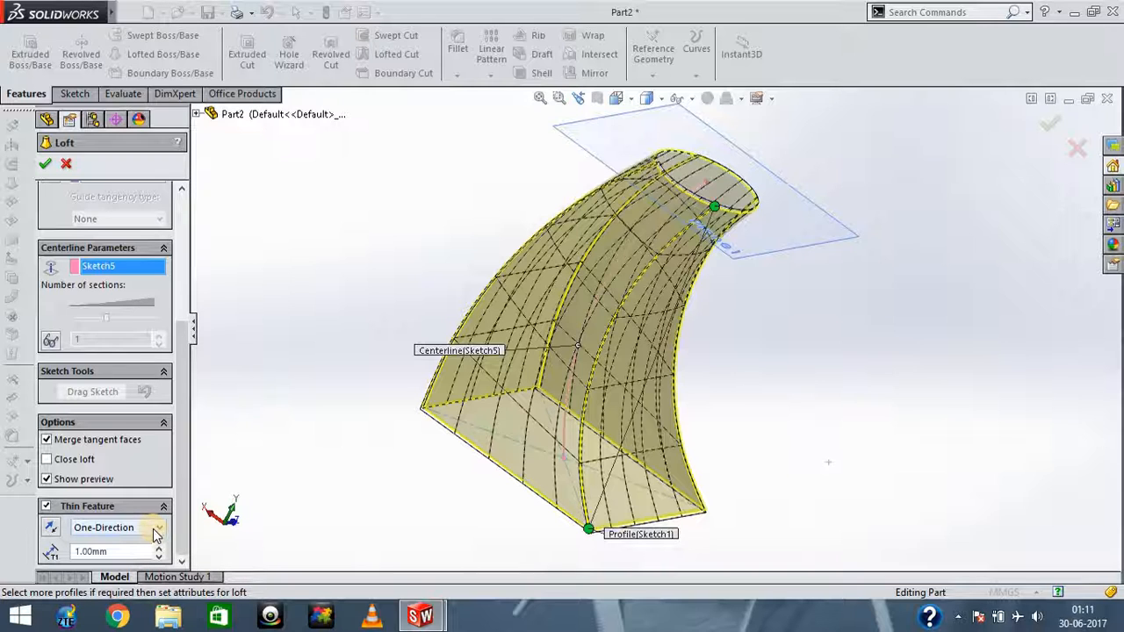
pyautogui.moveTo(123, 551); pyautogui.dragTo(24, 551)
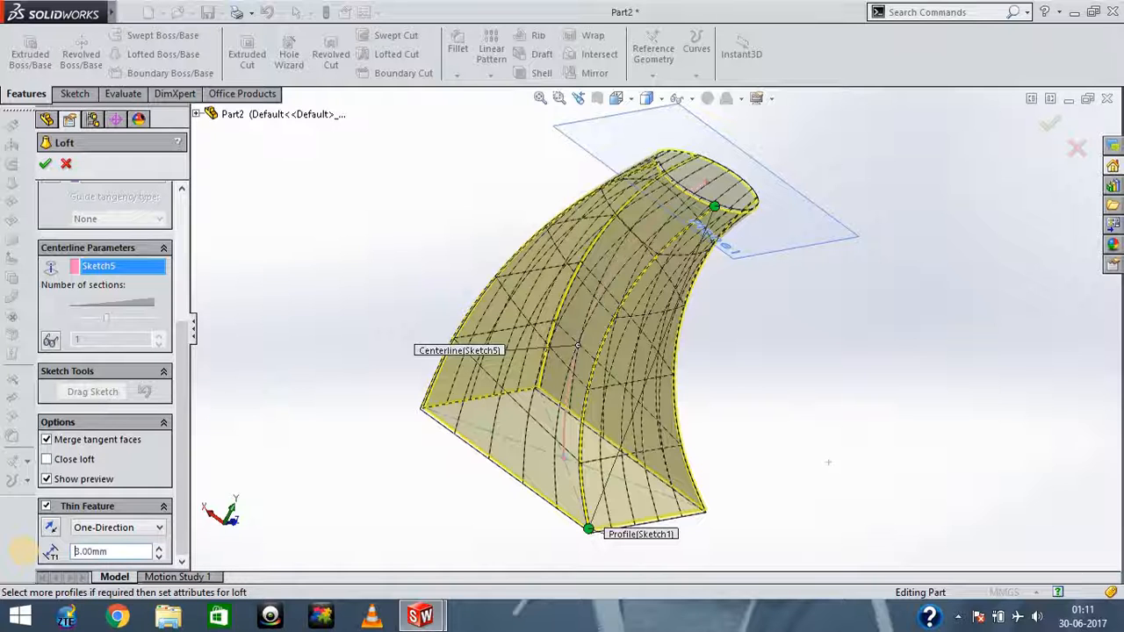
pyautogui.click(45, 164)
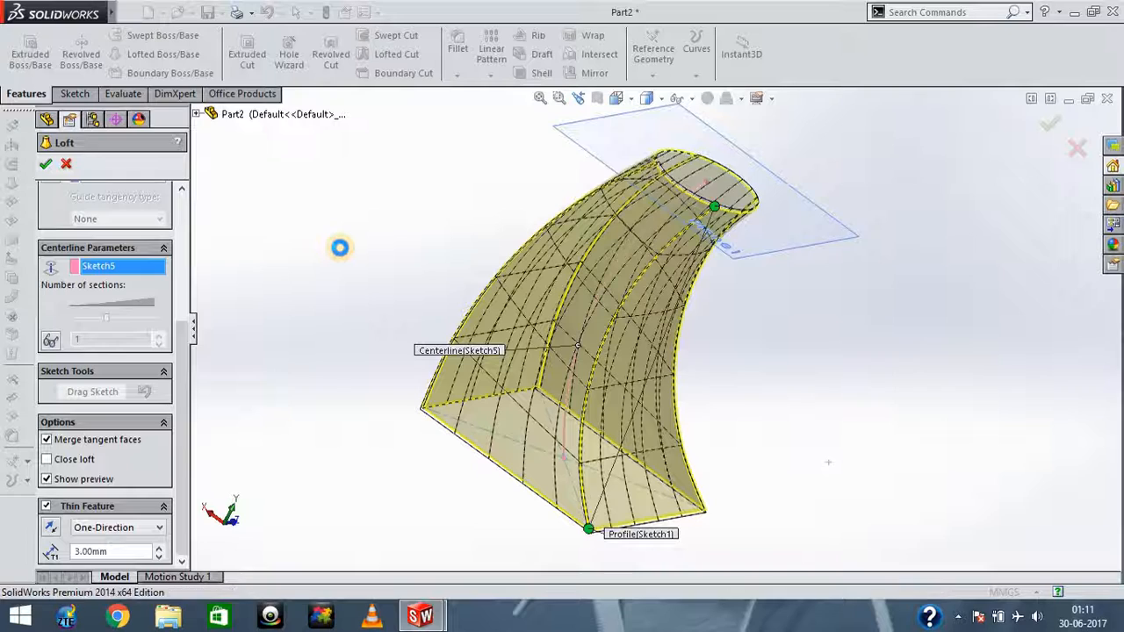
# - Examine the hollow curved loft from all sides, including through its circular and square openings
pyautogui.click(340, 247)
pyautogui.press('Left')
pyautogui.press('Left')
pyautogui.press('Left')
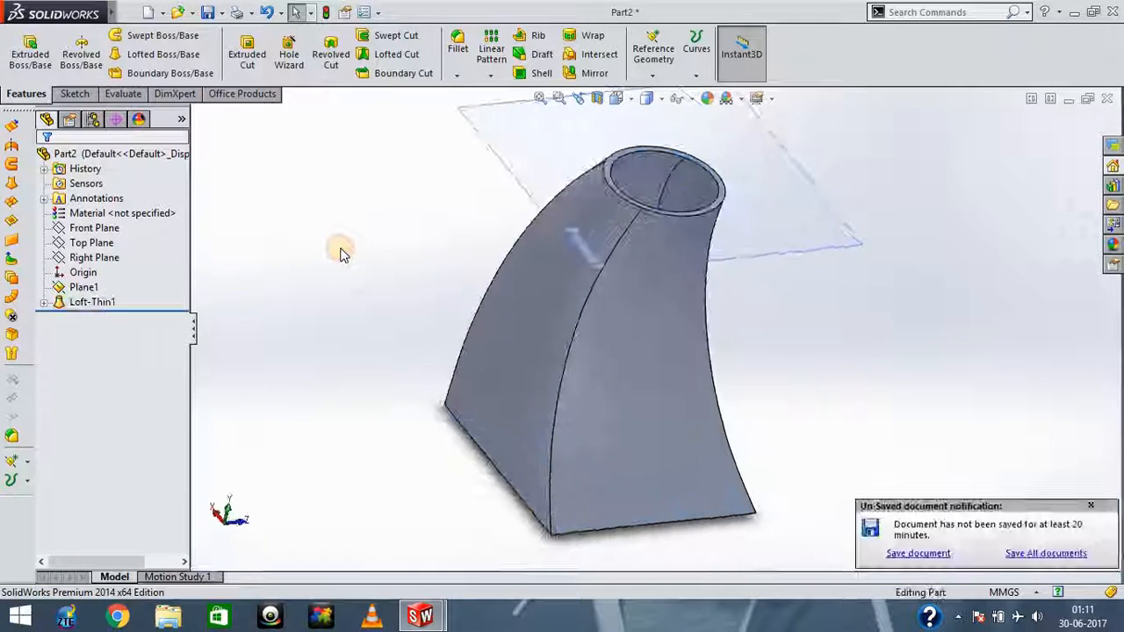
pyautogui.press('Down')
pyautogui.press('Down')
pyautogui.press('Down')
pyautogui.press('Down')
pyautogui.press('Down')
pyautogui.press('Down')
pyautogui.press('Right')
pyautogui.press('Right')
pyautogui.press('Right')
pyautogui.press('Right')
pyautogui.press('Right')
pyautogui.press('Right')
pyautogui.press('Right')
pyautogui.press('Right')
pyautogui.press('Right')
pyautogui.press('Right')
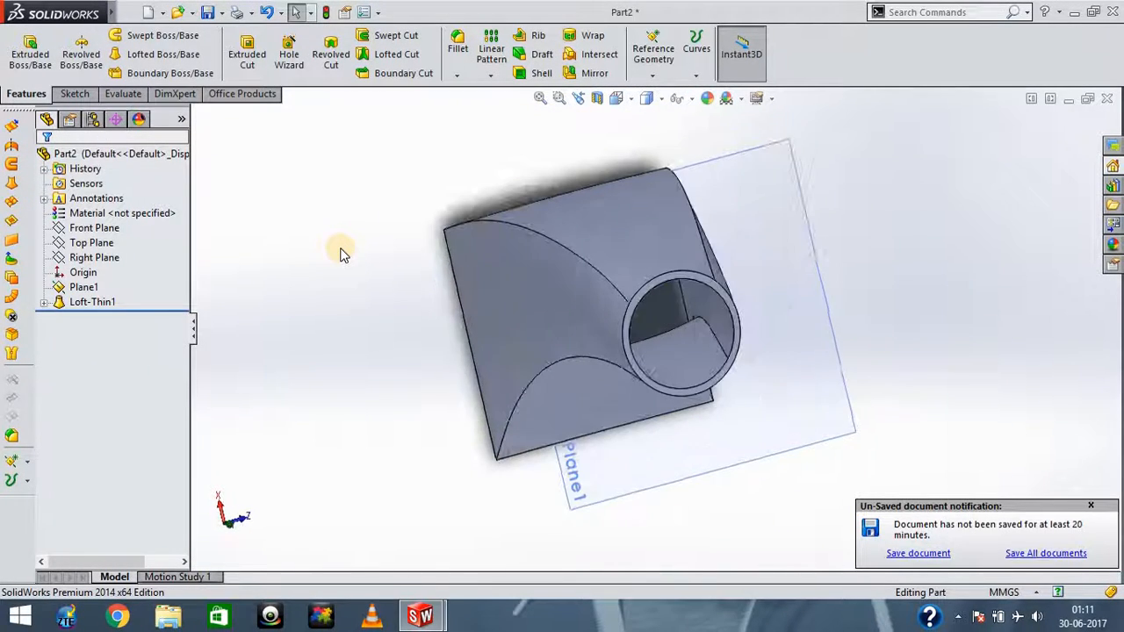
pyautogui.press('Down')
pyautogui.press('Left')
pyautogui.press('Left')
pyautogui.press('Left')
pyautogui.press('Left')
pyautogui.press('Left')
pyautogui.press('Left')
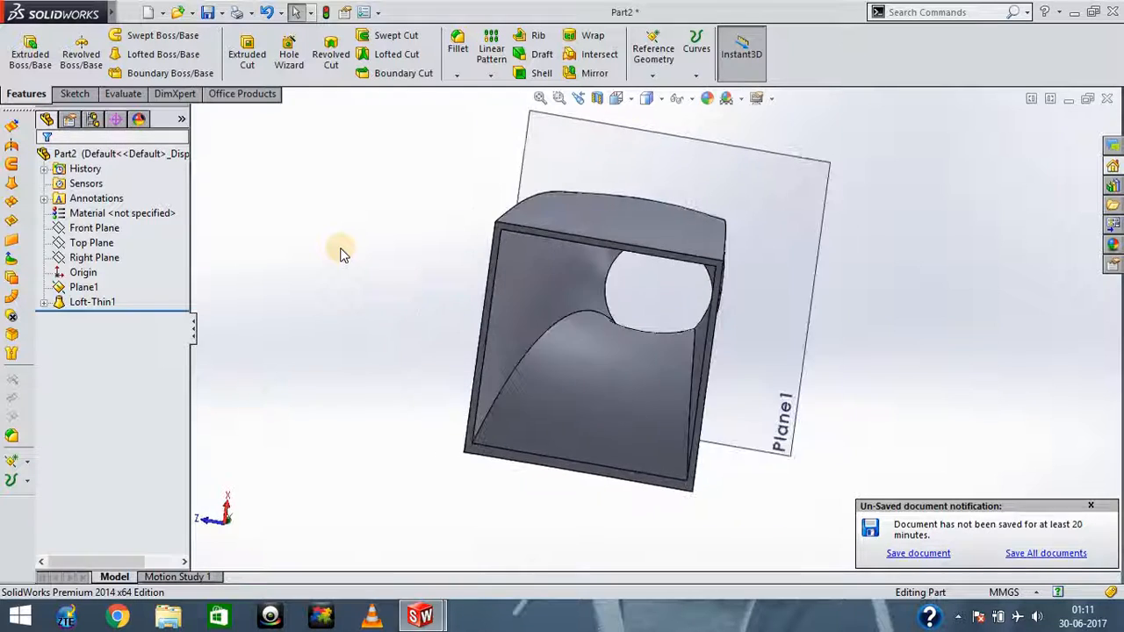
pyautogui.press('Left')
pyautogui.press('Left')
pyautogui.press('Left')
pyautogui.press('Left')
pyautogui.press('Left')
pyautogui.press('Left')
pyautogui.press('Left')
pyautogui.press('Left')
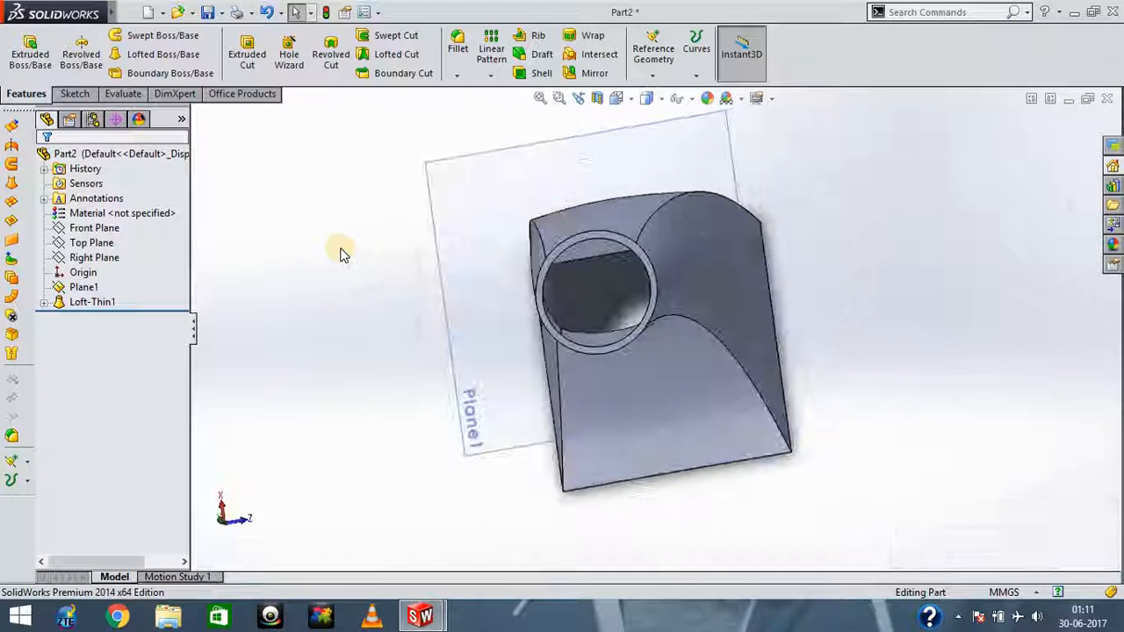
pyautogui.press('Up')
pyautogui.press('Up')
pyautogui.press('Up')
pyautogui.press('Right')
pyautogui.press('Right')
pyautogui.press('Right')
pyautogui.press('Right')
pyautogui.press('Up')
pyautogui.press('Up')
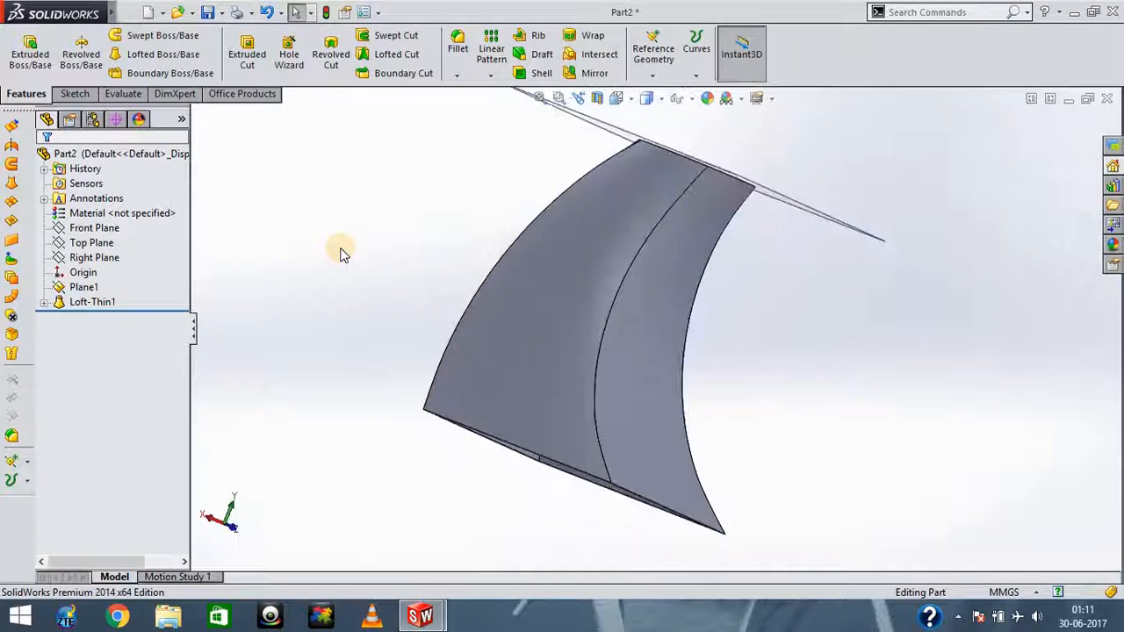
pyautogui.press('Left')
pyautogui.press('Left')
pyautogui.press('Left')
pyautogui.press('Left')
pyautogui.press('Left')
pyautogui.press('Left')
pyautogui.press('Left')
pyautogui.press('Left')
pyautogui.press('Left')
pyautogui.press('Left')
pyautogui.press('Left')
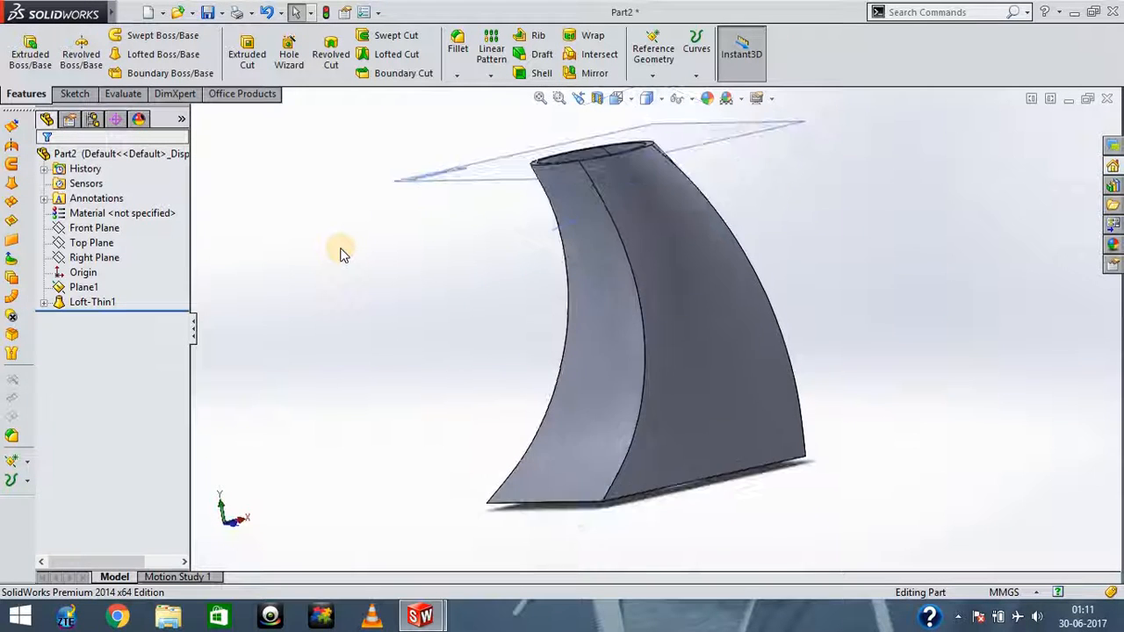
pyautogui.press('Right')
pyautogui.press('Right')
pyautogui.press('Down')
pyautogui.press('Down')
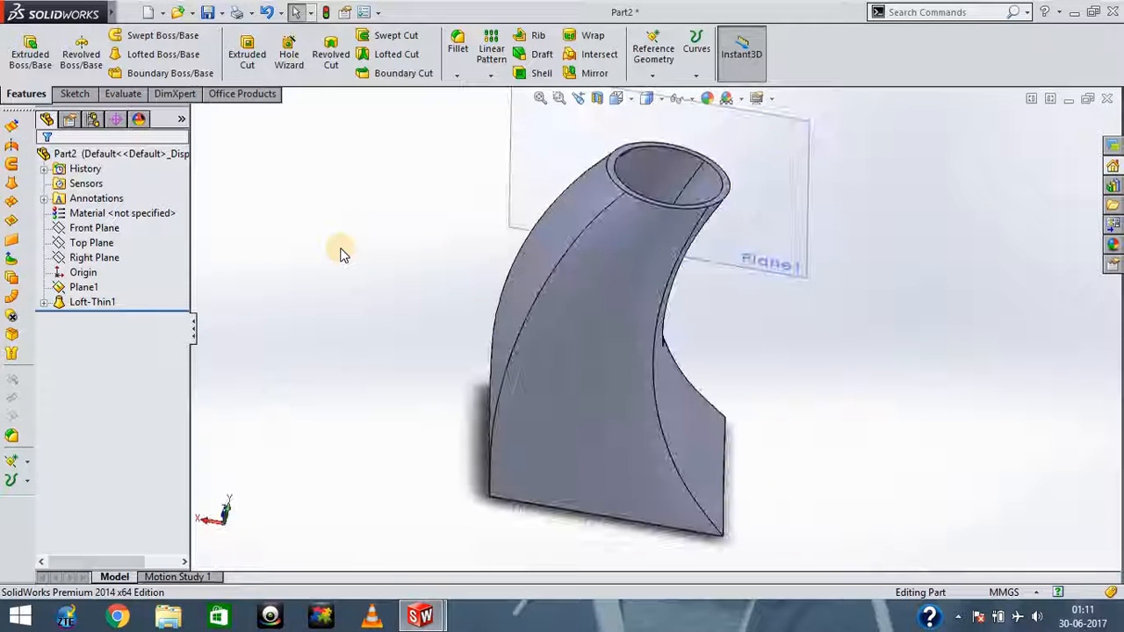
pyautogui.click(318, 301)
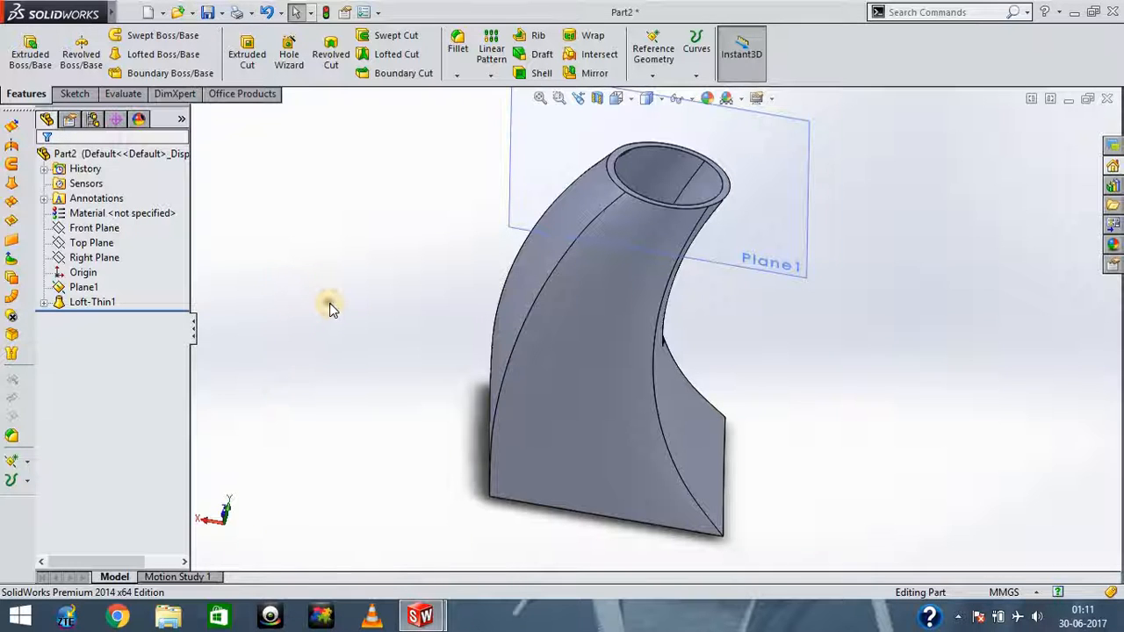